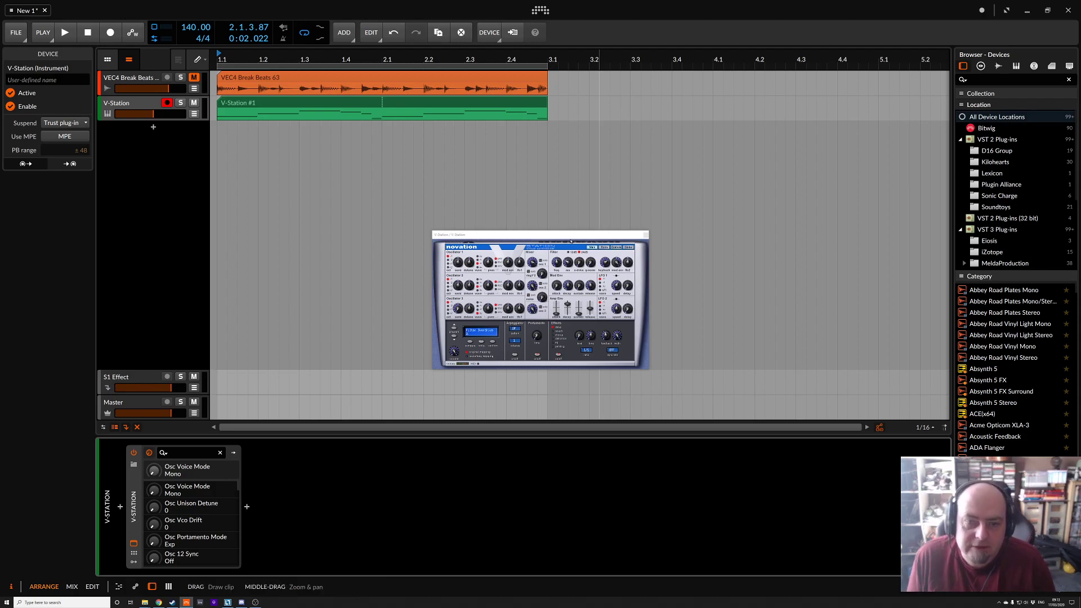
Play the loop, unmute the VEC4 Break Beats track to hear it with the bass, mute it again and stop playback.
left_click_drag(574, 235, 574, 200)
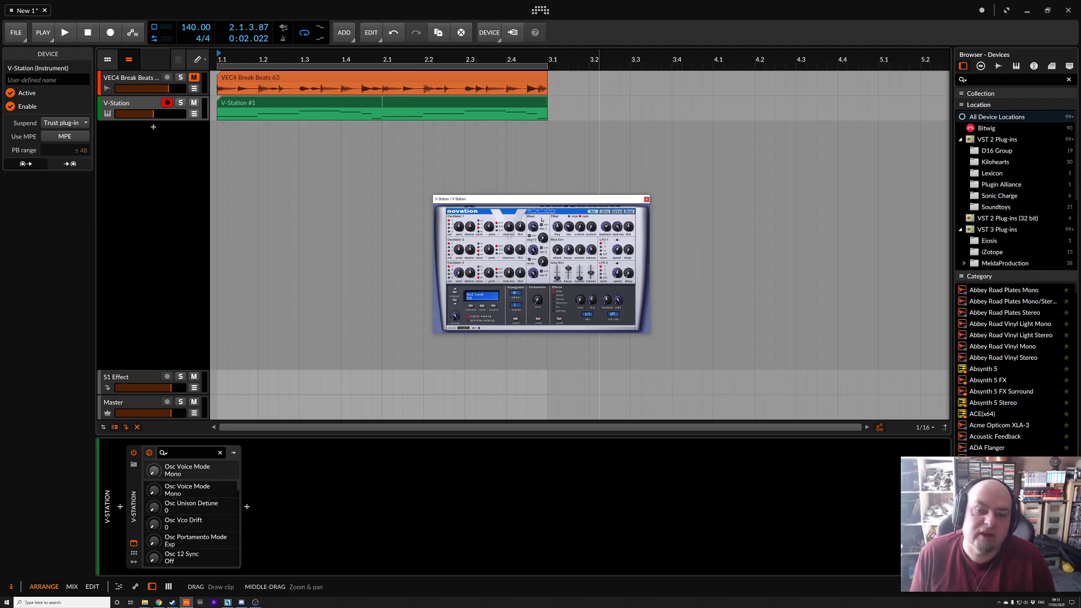
left_click_drag(553, 201, 585, 232)
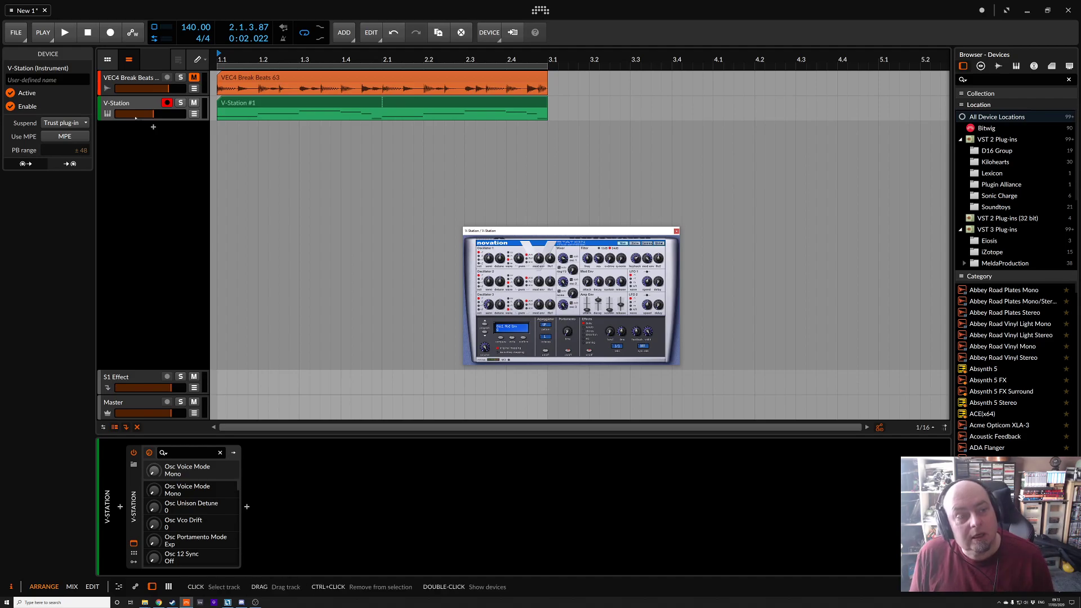
left_click(65, 33)
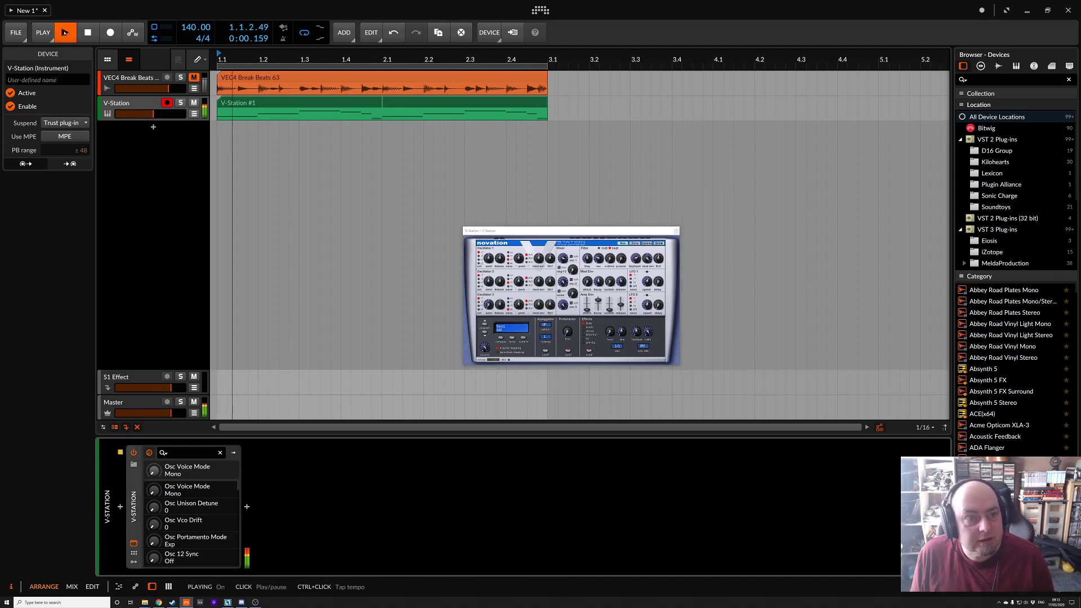
left_click(194, 77)
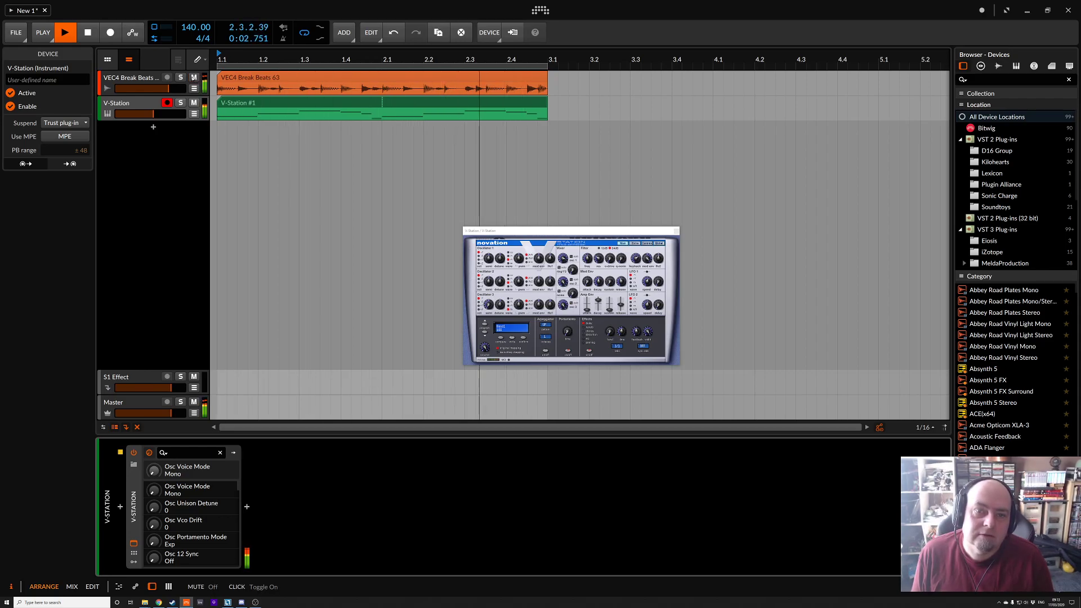
left_click(194, 77)
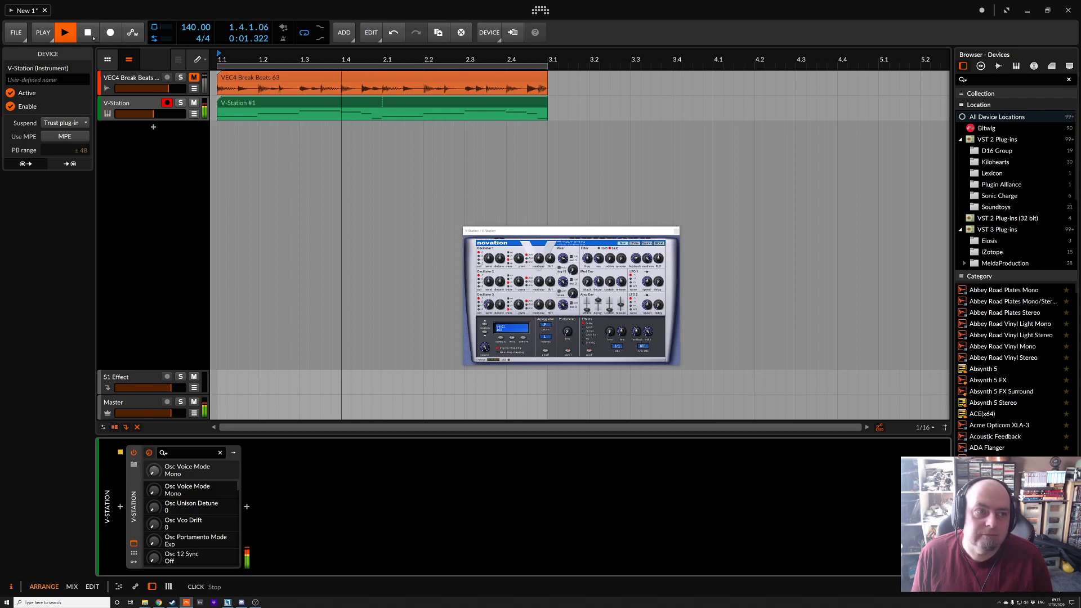
left_click(87, 32)
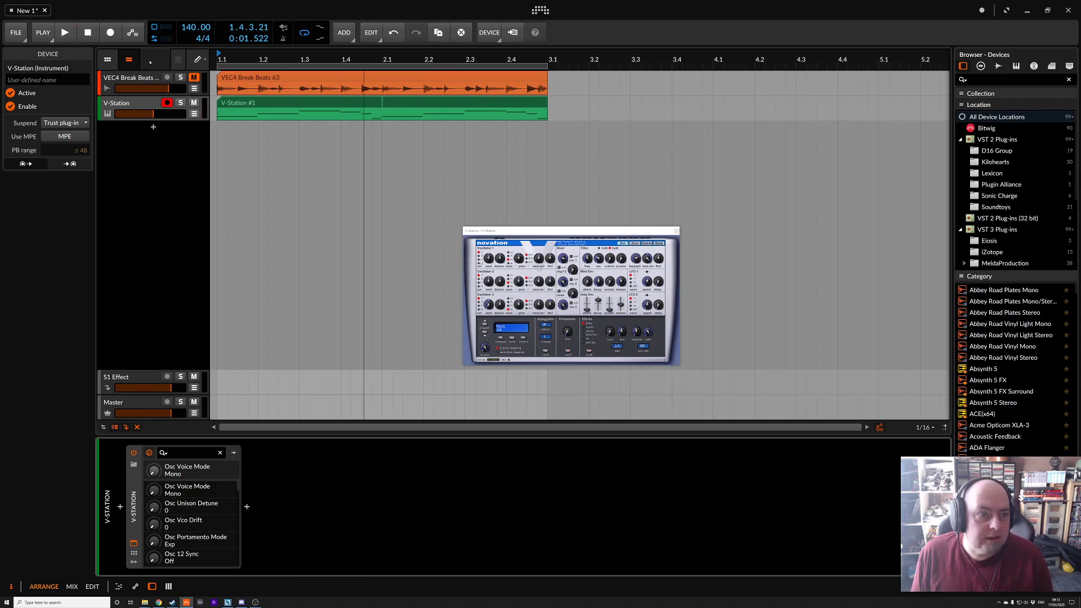
Insert an LFO modulator in the first modulator slot of the V-Station device, start playback and show the LFO's settings.
left_click(136, 102)
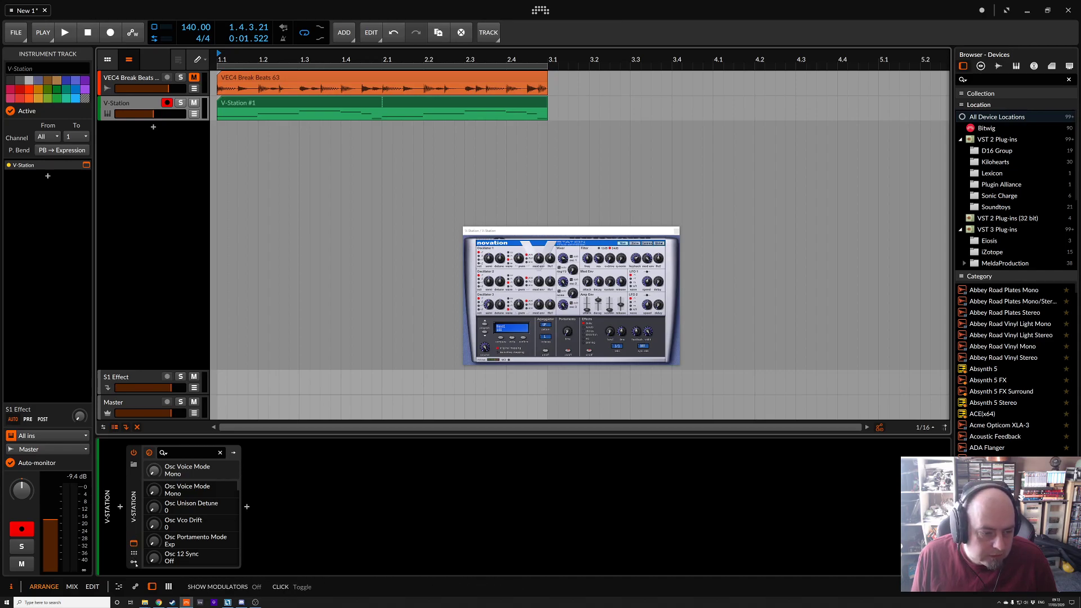
left_click(133, 563)
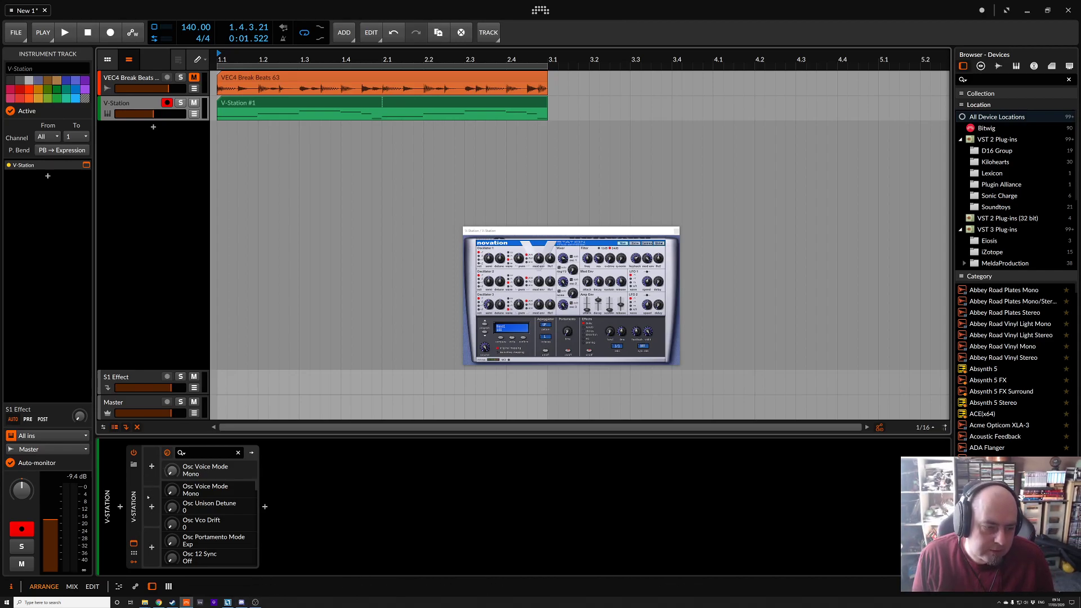
left_click(151, 467)
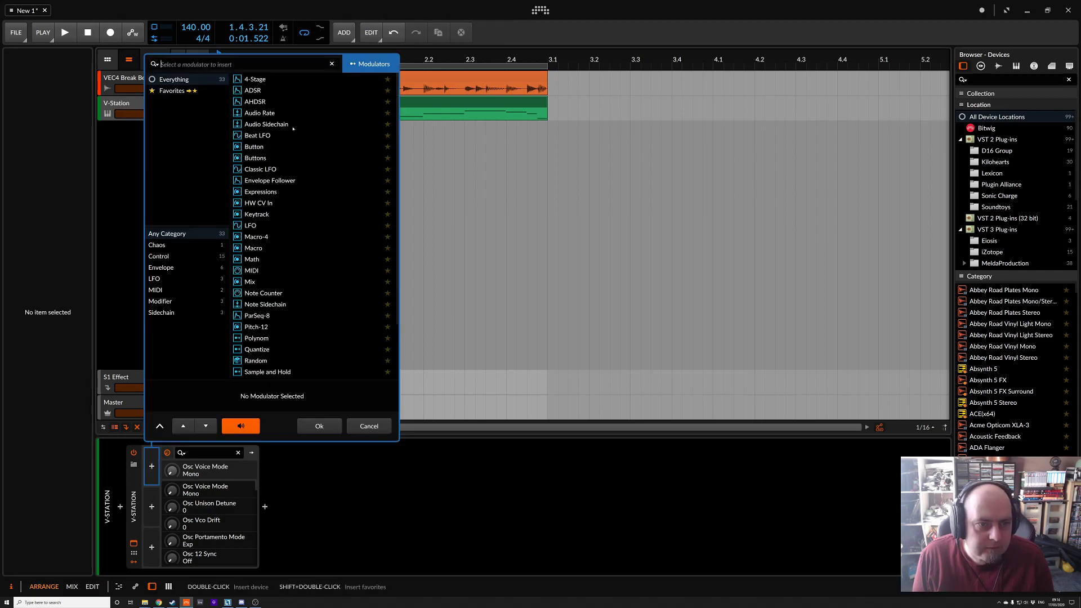
left_click(265, 224)
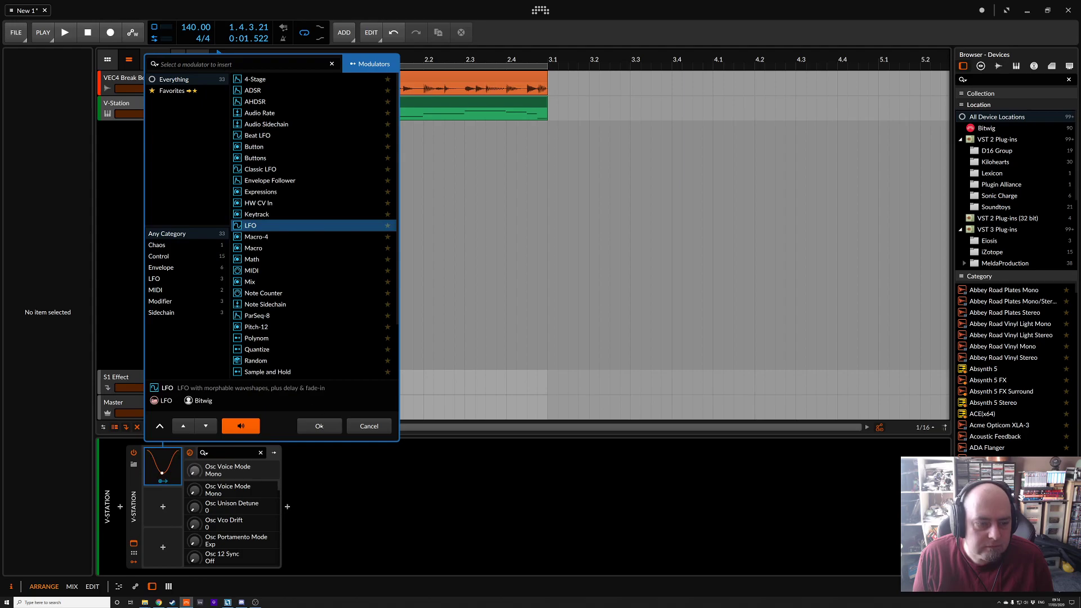
left_click(319, 425)
key("space")
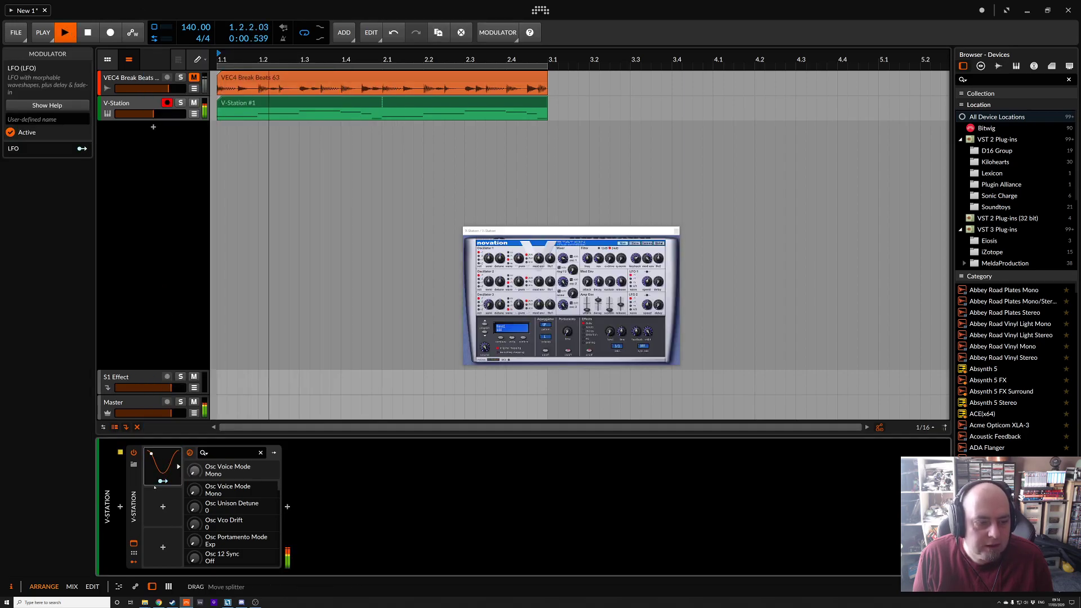
left_click(169, 469)
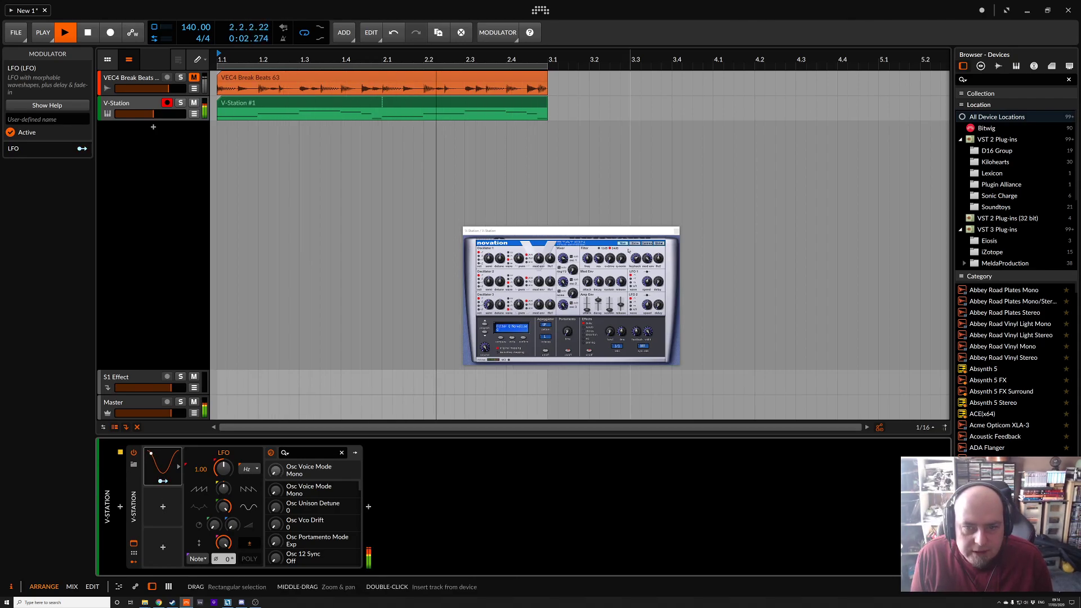
Map the LFO to the V-Station's Filter Frequency with a modulation amount of about 0.323.
left_click_drag(608, 231, 614, 279)
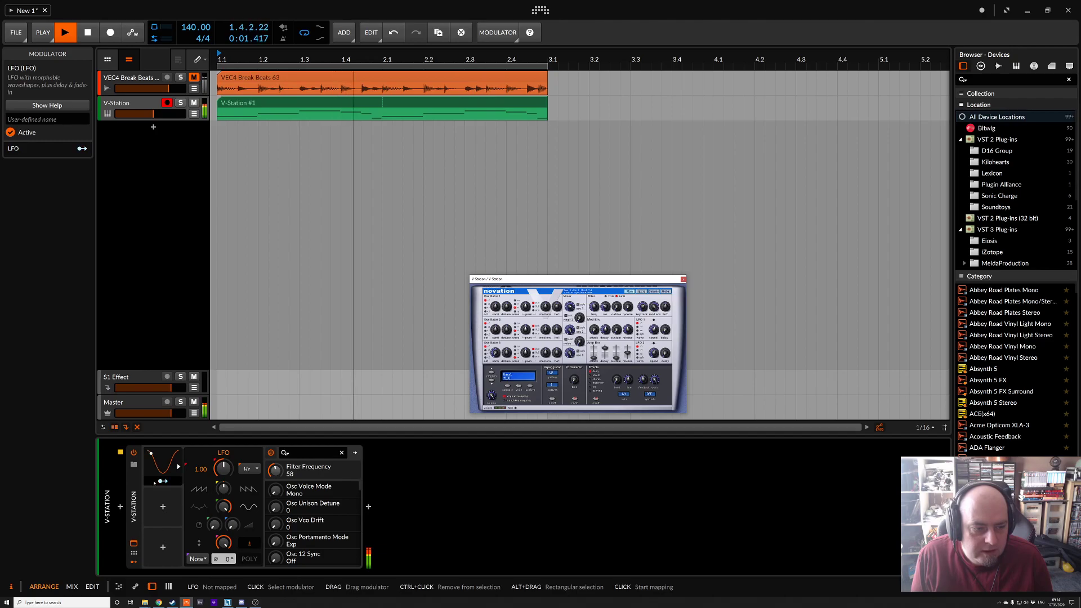
left_click(163, 481)
left_click_drag(276, 471, 276, 463)
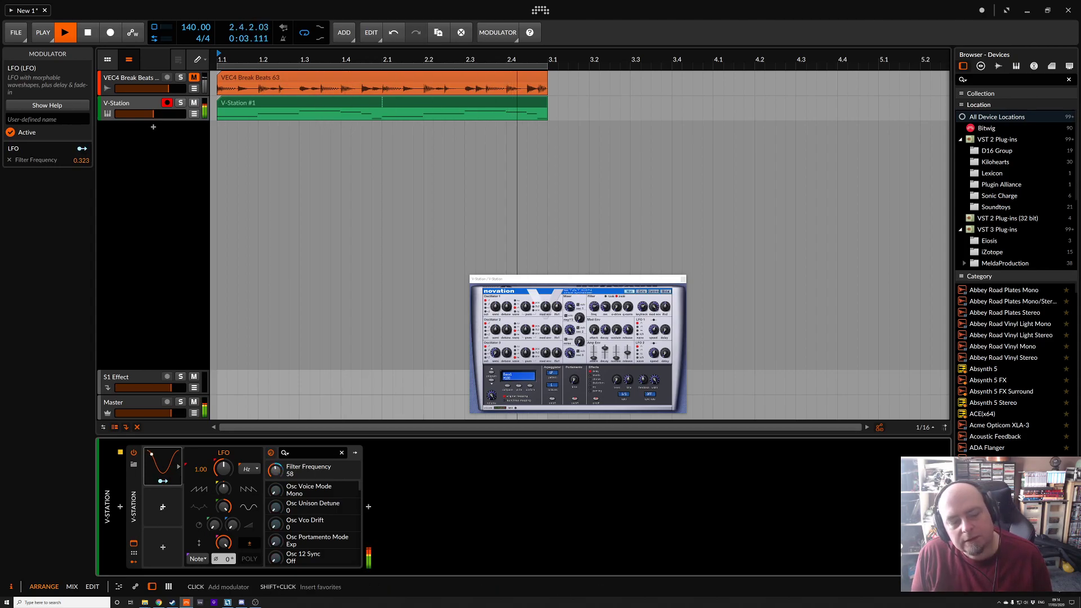
Insert a Classic LFO modulator in the second slot of the V-Station and show its settings.
left_click(171, 515)
double_click(261, 209)
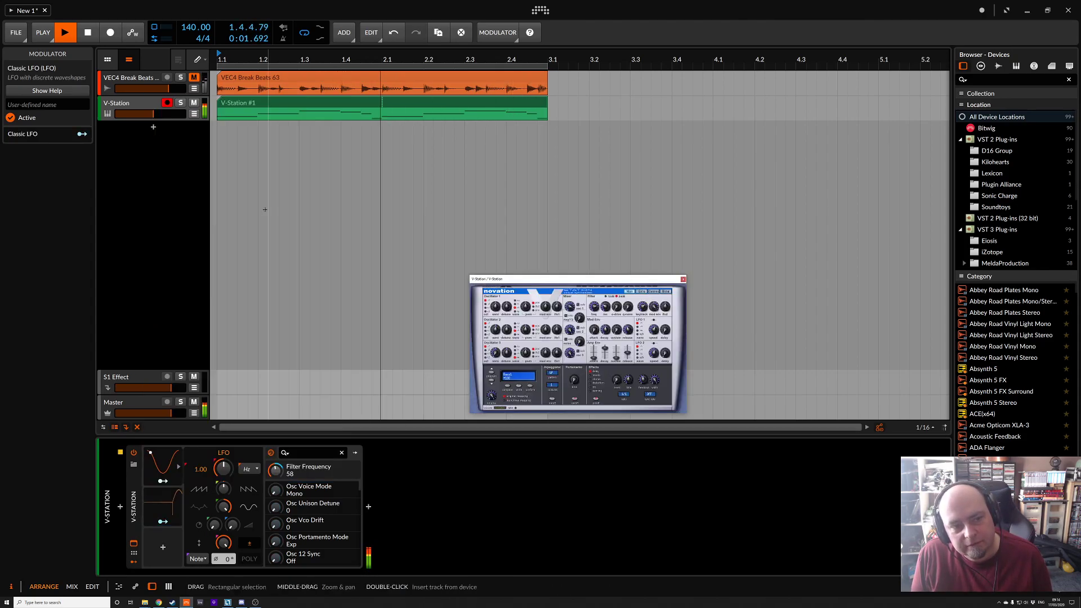
left_click(164, 505)
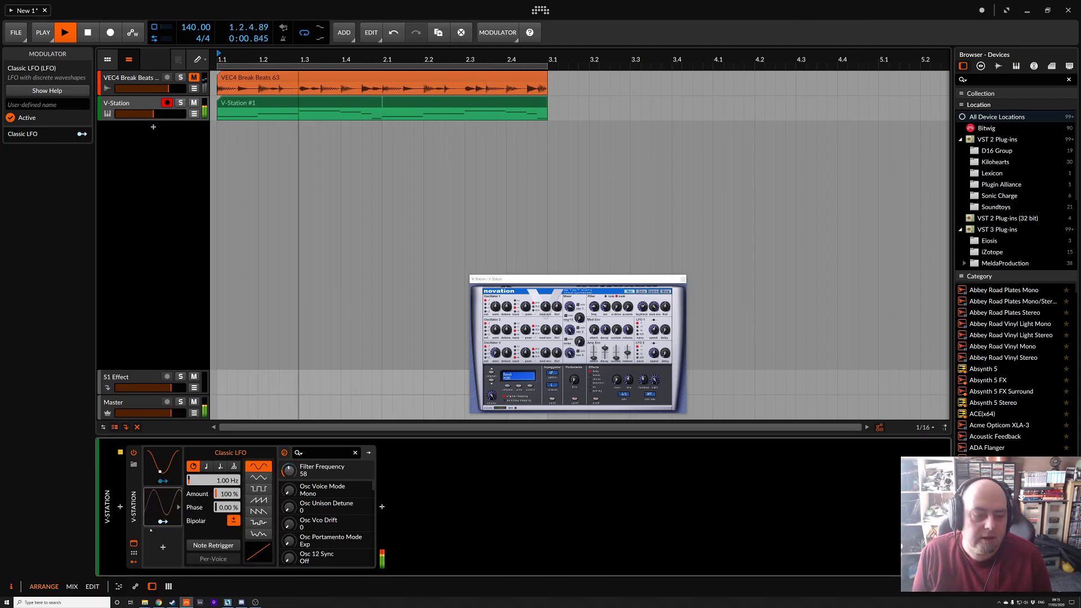
Set the Classic LFO to a triangle waveform with a tempo-synced rate of 1/1.
left_click(257, 478)
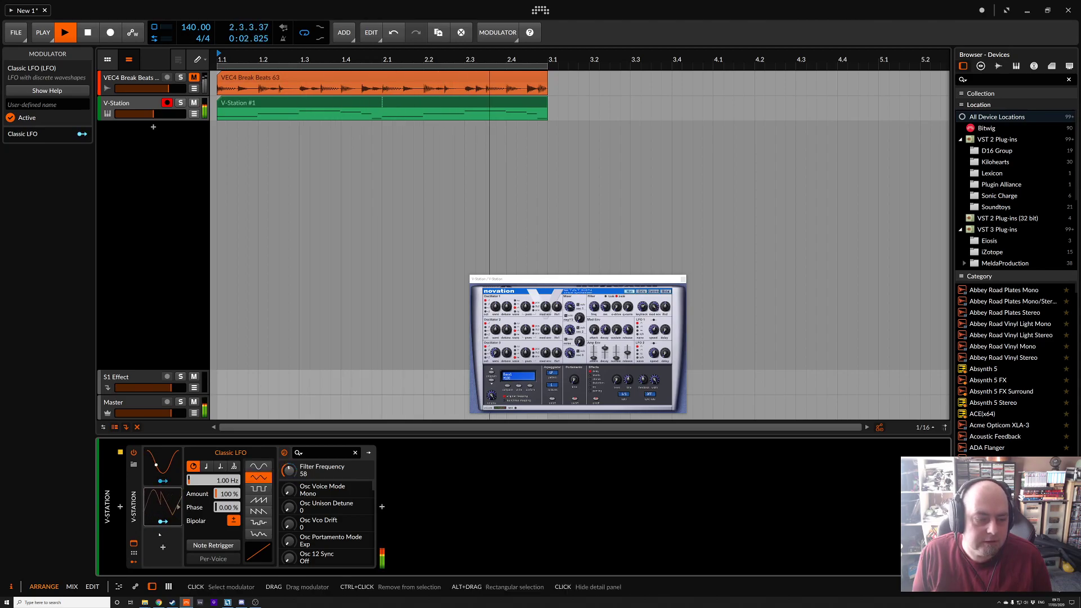
mouse_move(223, 480)
left_mouse_down()
mouse_move(223, 509)
mouse_move(223, 500)
left_mouse_up()
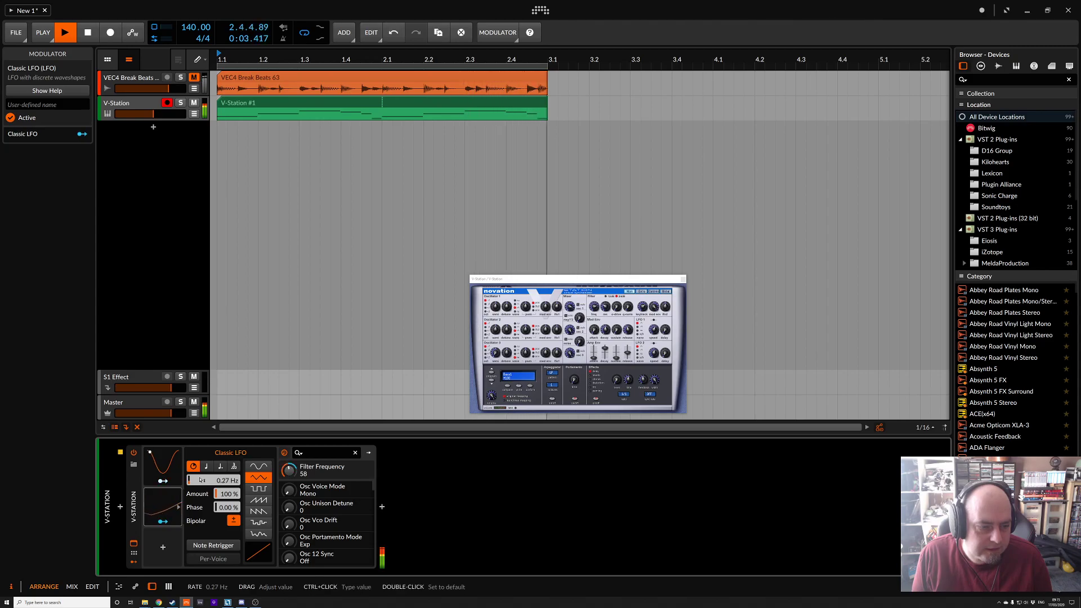
left_click(206, 466)
left_click(214, 480)
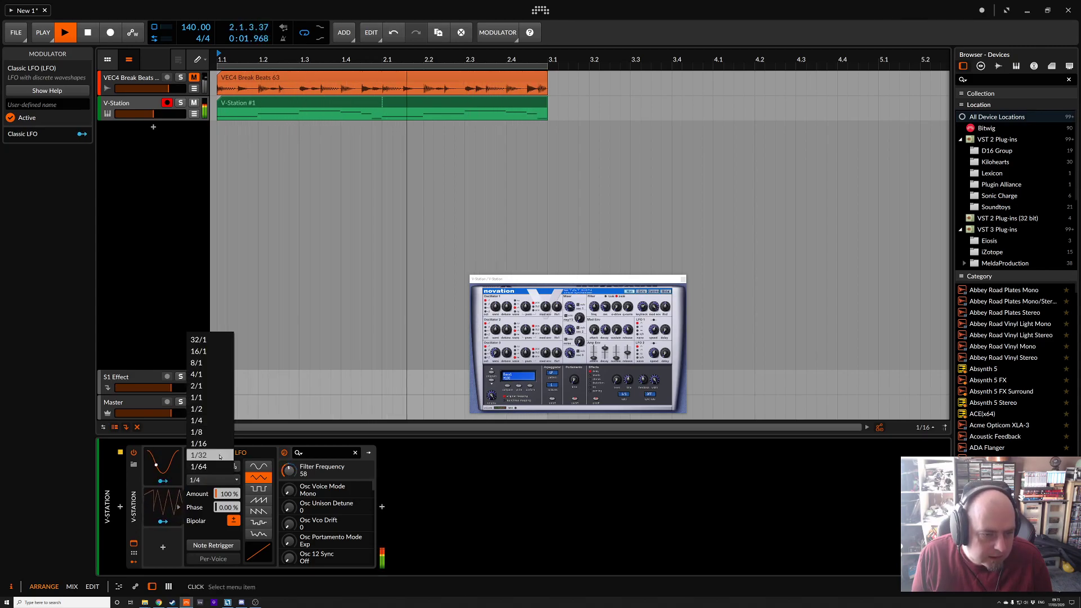
left_click(217, 401)
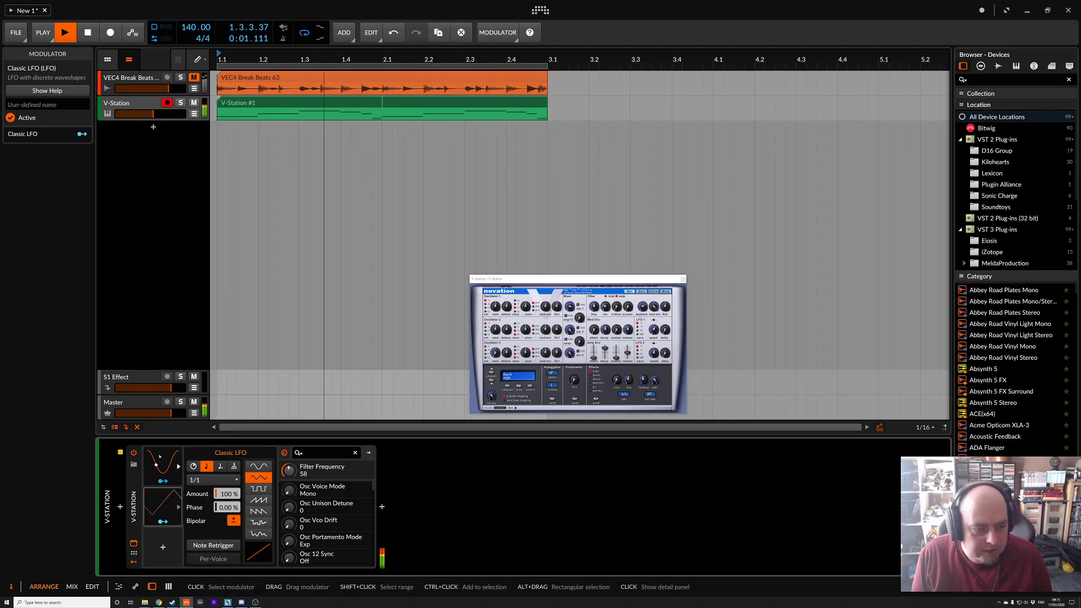
Map the Classic LFO to the first LFO's Rate with a modulation amount of about 0.918.
left_click(160, 458)
left_click(162, 521)
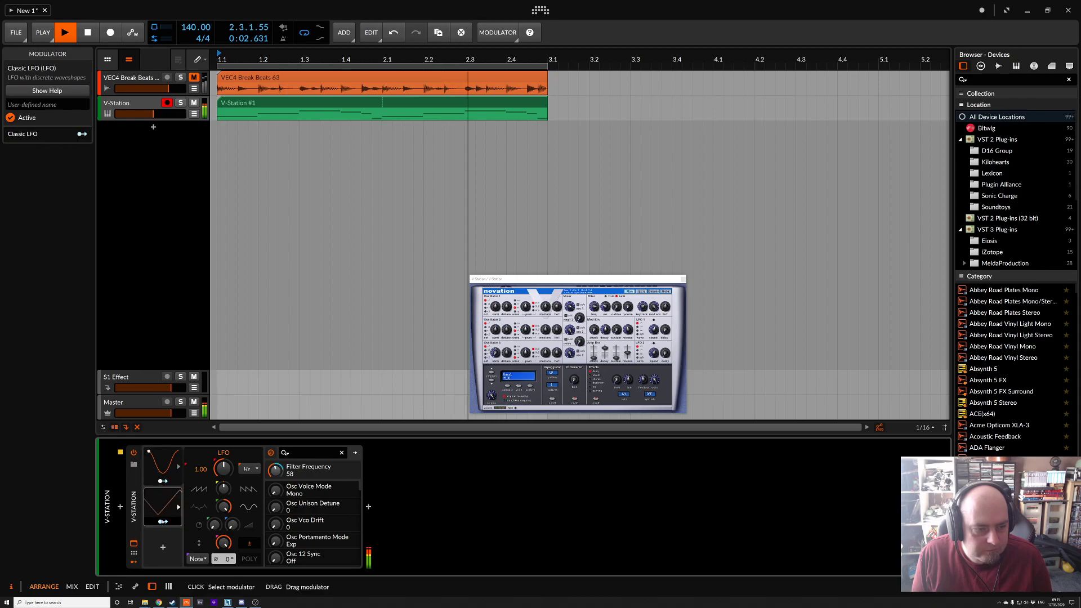
left_click(222, 470)
left_click_drag(223, 468, 223, 445)
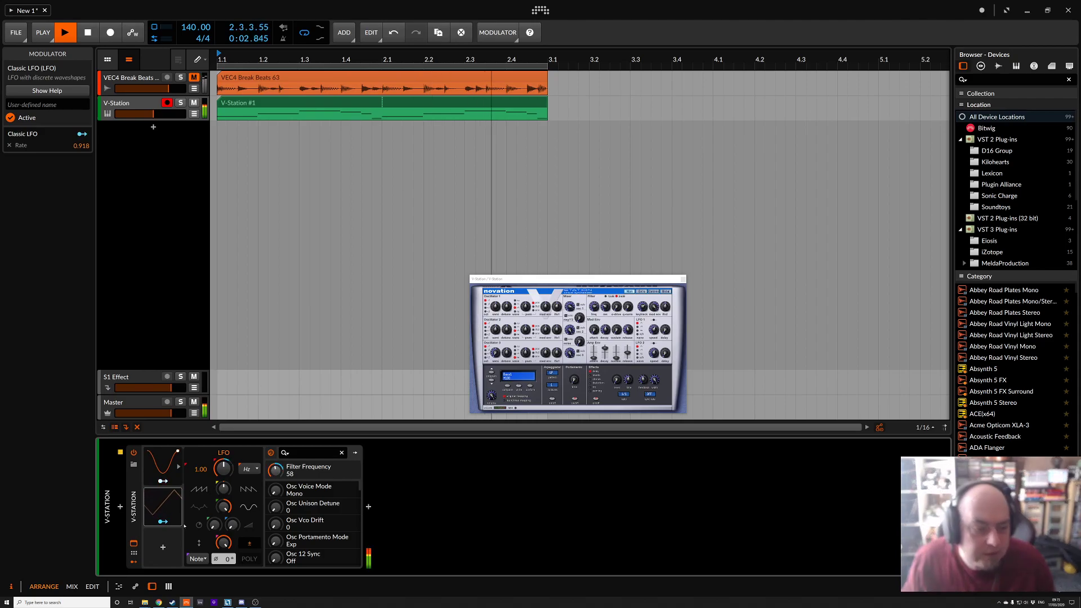
Insert a ParSeq-8 modulator in the third slot of the V-Station and show its step settings.
left_click(163, 546)
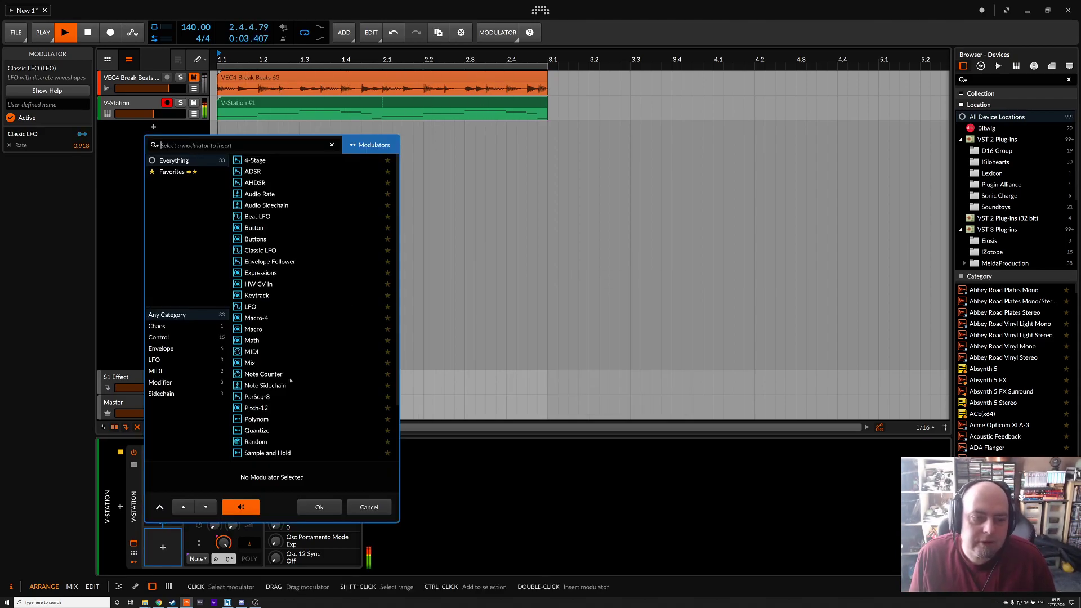
double_click(268, 396)
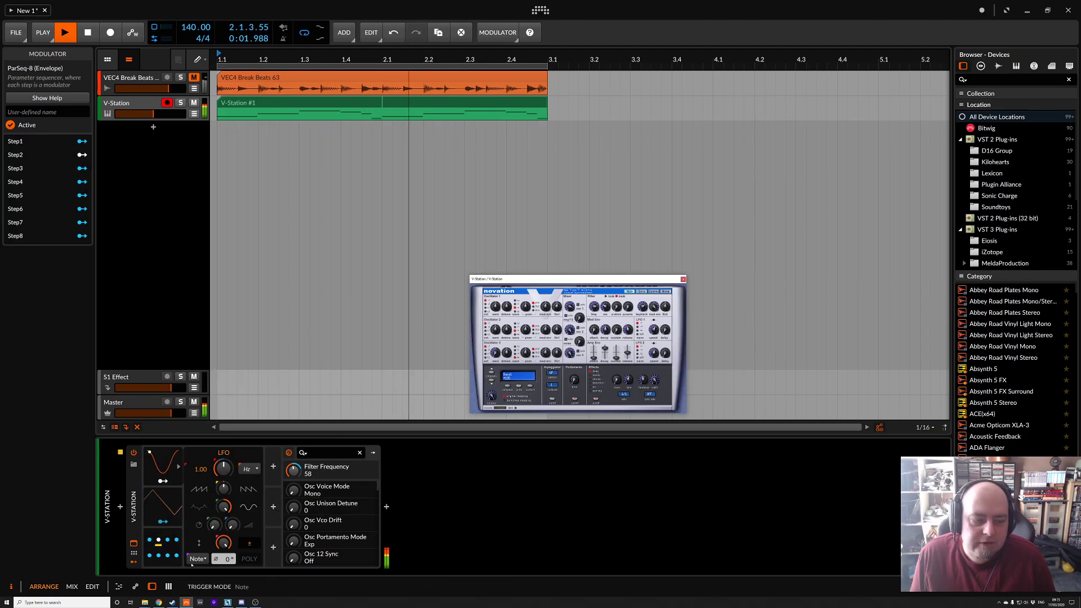
left_click(164, 550)
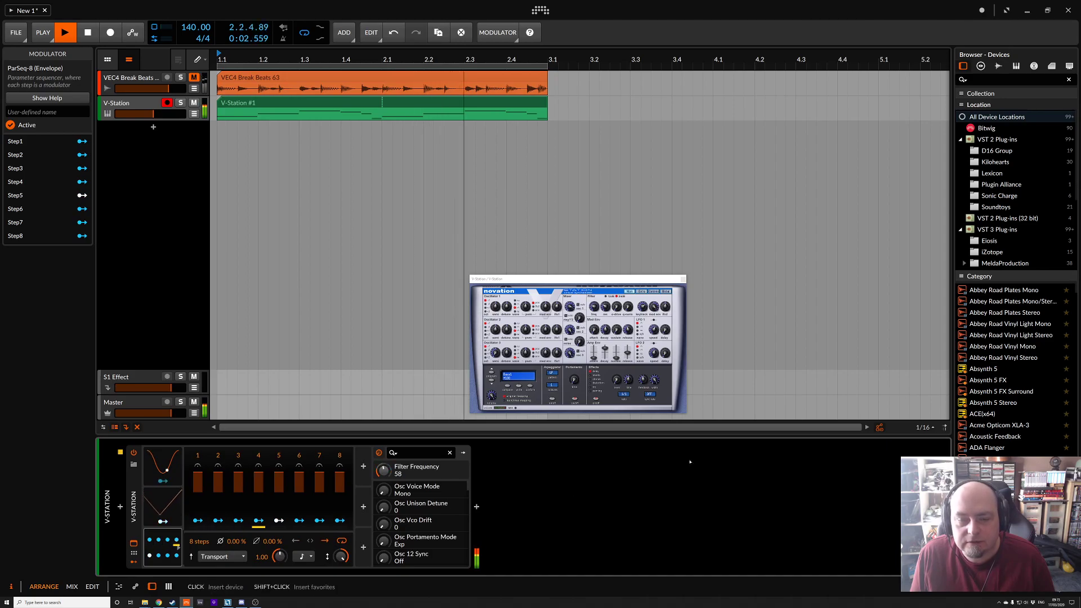
Set the V-Station's FX Select to Distortion in the plug-in's effects section.
left_click(591, 383)
left_click(591, 383)
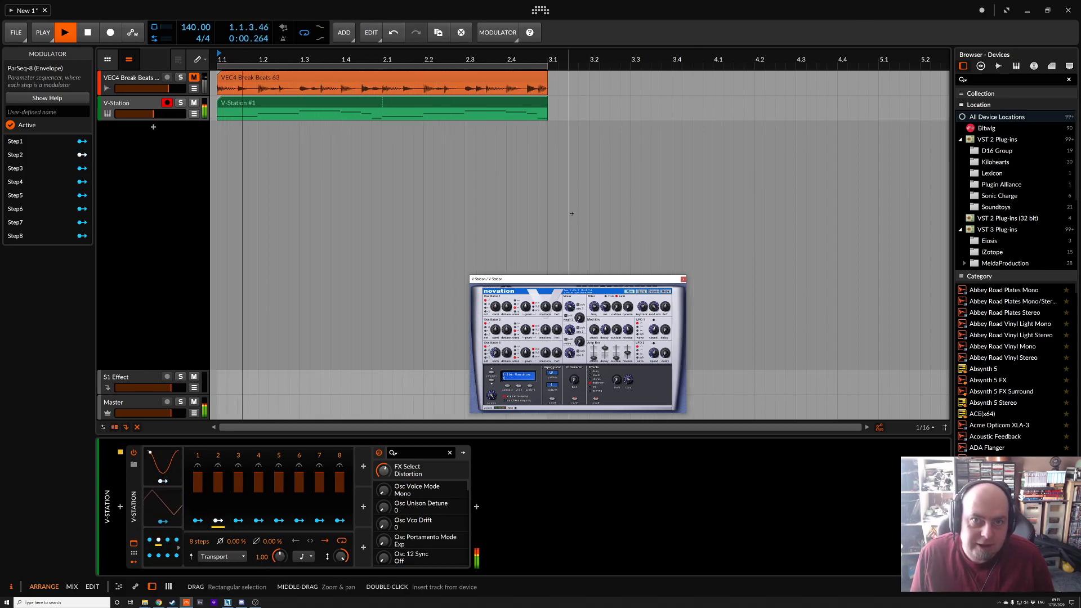
Set the ParSeq-8 to advance on notes with Note Advance and reduce its sequence to 3 steps.
left_click(231, 557)
left_click(231, 544)
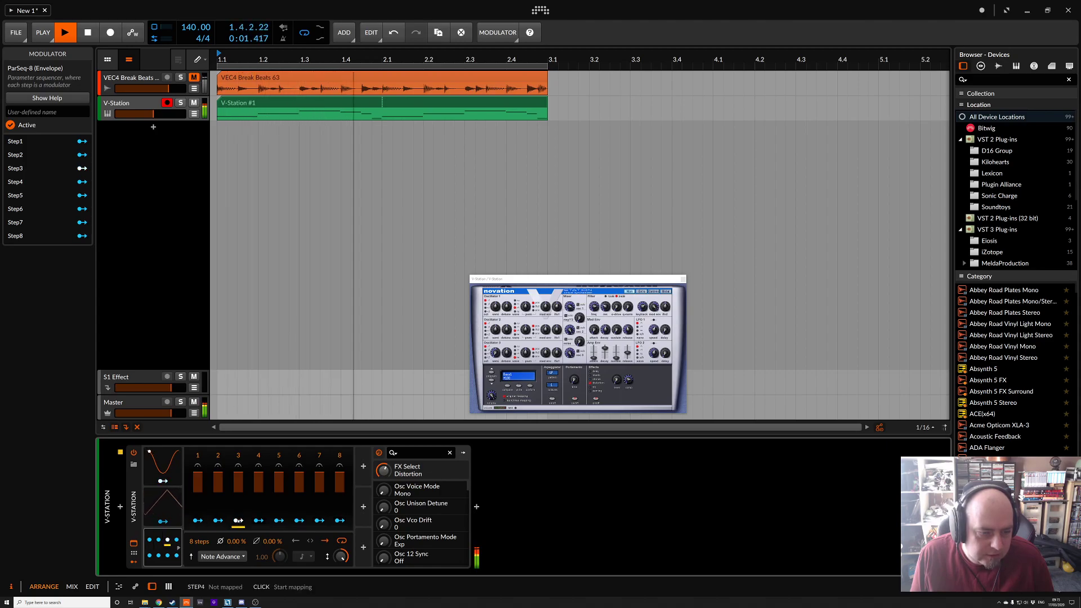
left_click_drag(200, 542, 199, 573)
Map ParSeq-8 step 3 to the V-Station's Distortion with an amount of 1.000, and set Distortion Comp to 0.
left_click(369, 486)
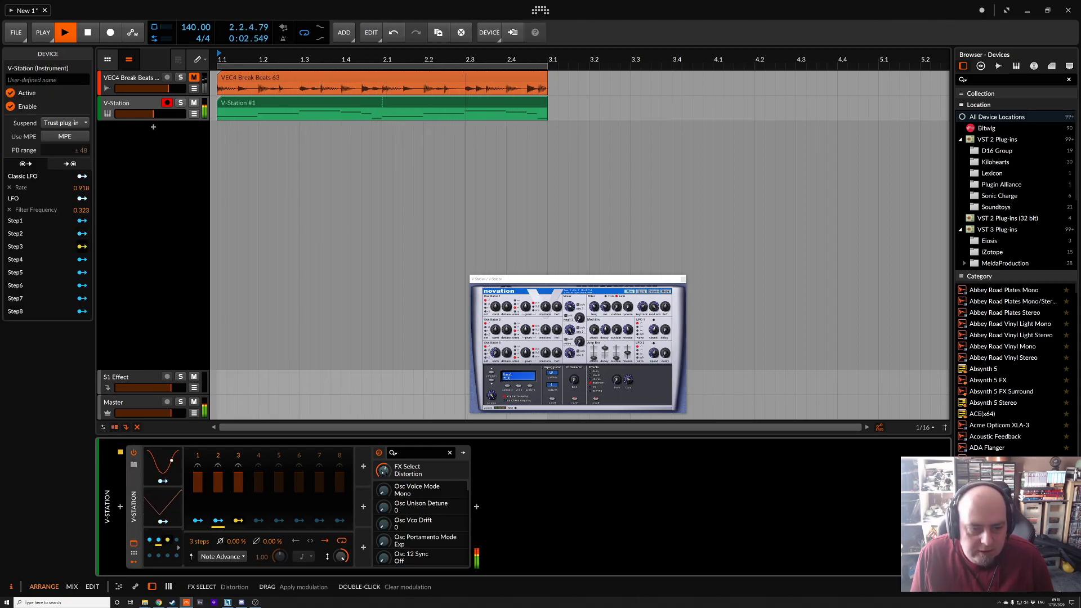
left_click(615, 384)
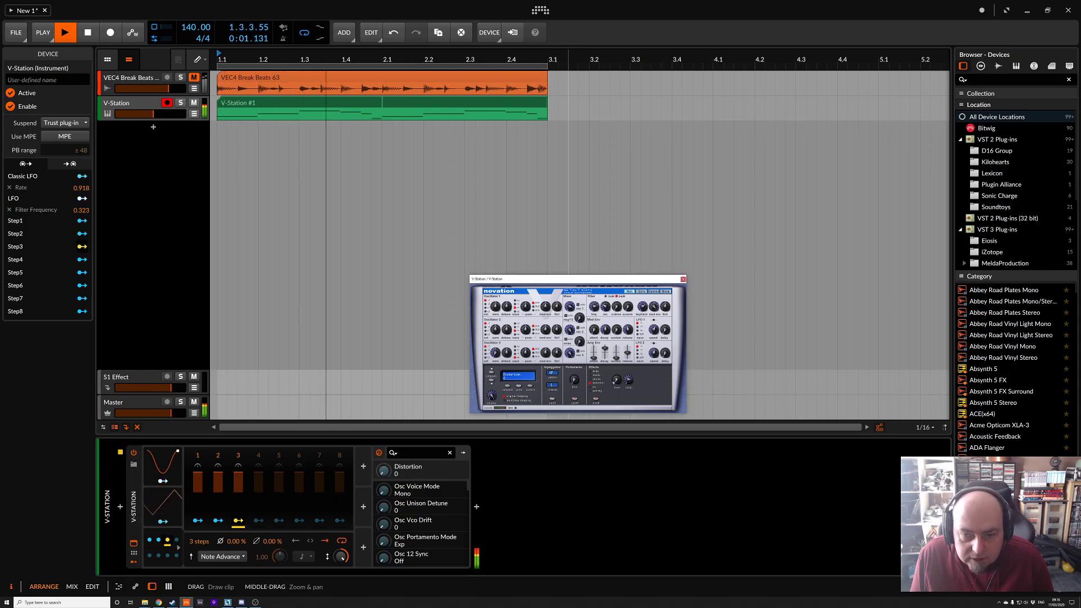
left_click(239, 520)
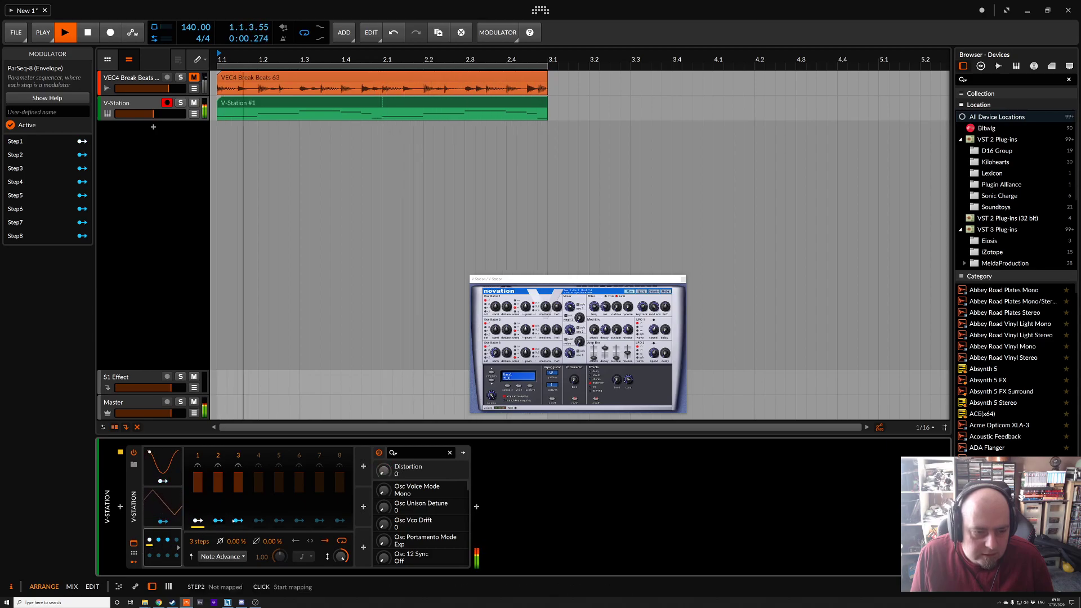
left_click(239, 521)
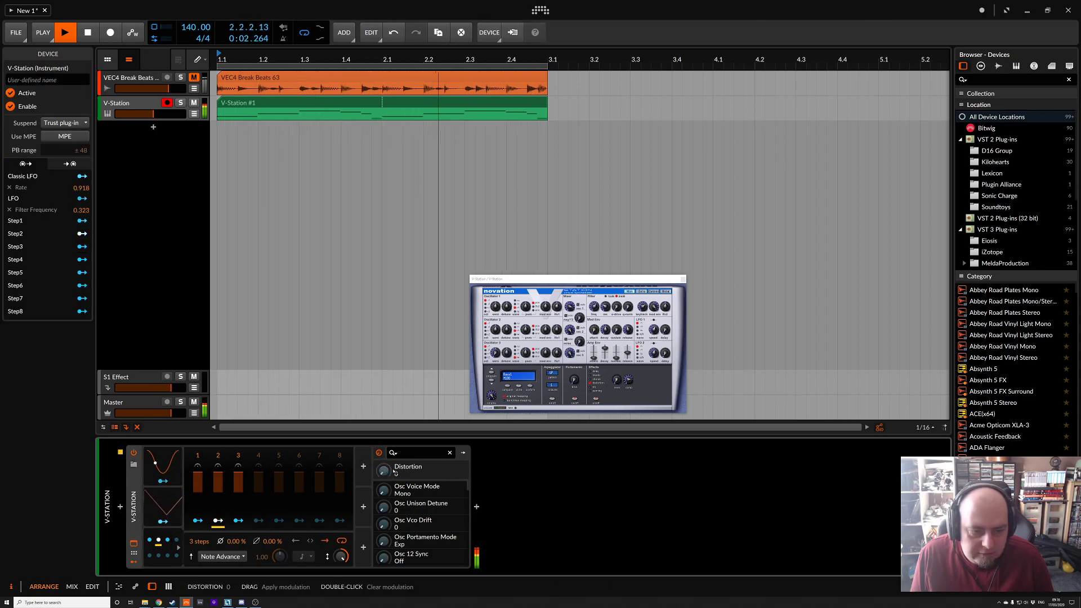
left_click_drag(392, 472, 393, 428)
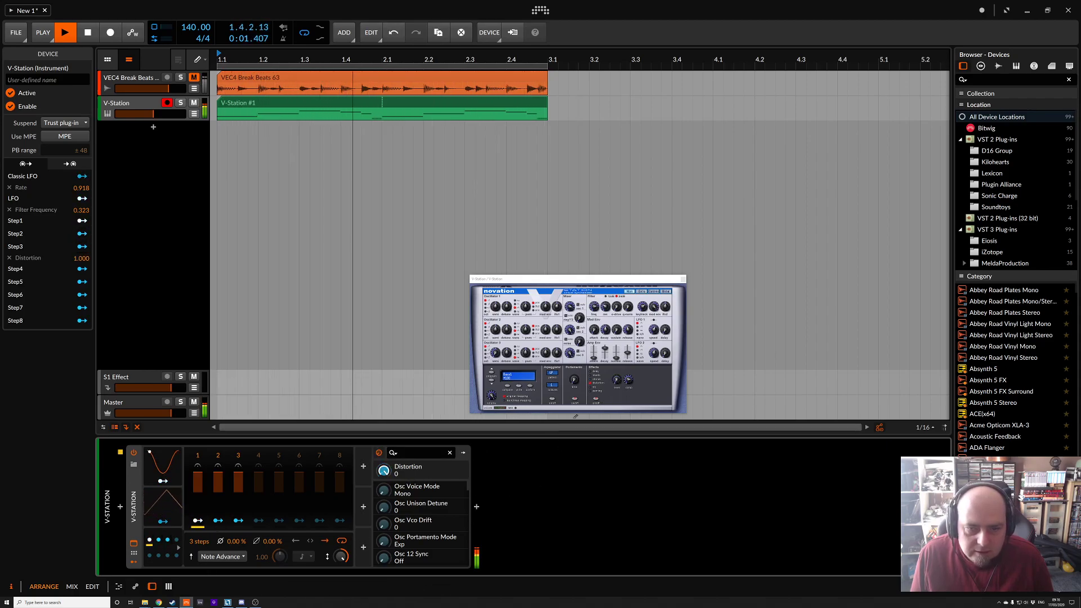
left_click_drag(627, 380, 634, 419)
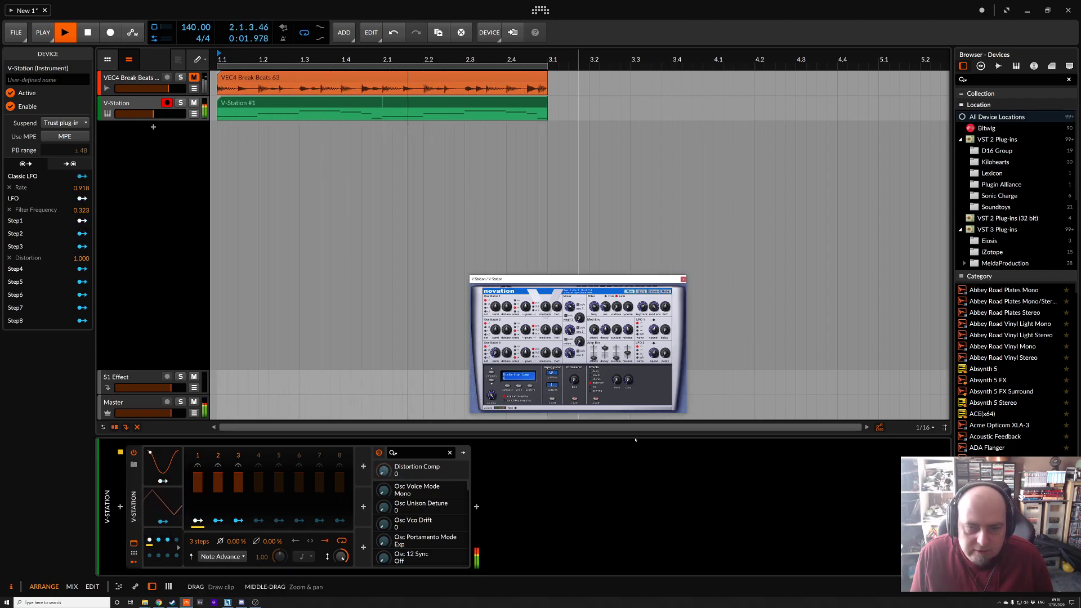
left_click(239, 524)
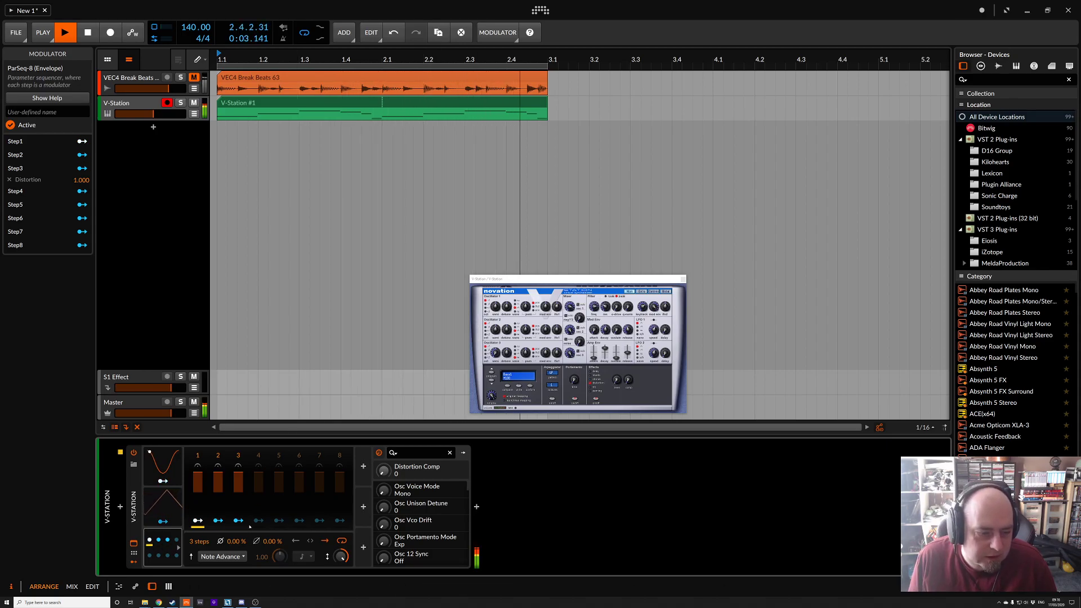
Set the ParSeq-8 sequence length to 4 steps.
left_click_drag(199, 541, 199, 534)
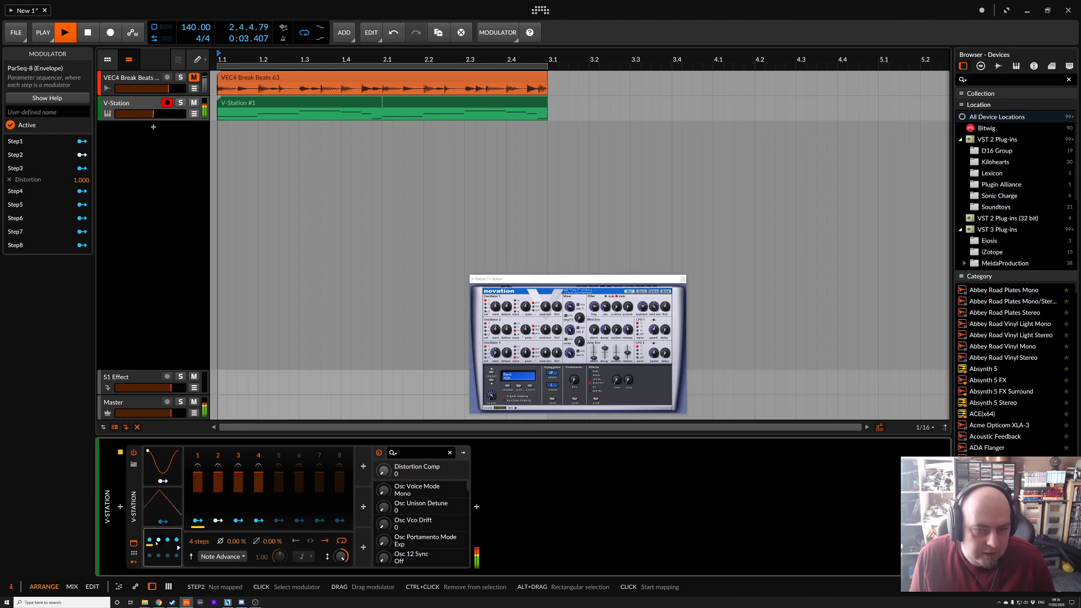
Map ParSeq-8 step 2 to the V-Station's Filter Resonance with an amount of 0.248 and step 1 with 1.000.
left_click(608, 310)
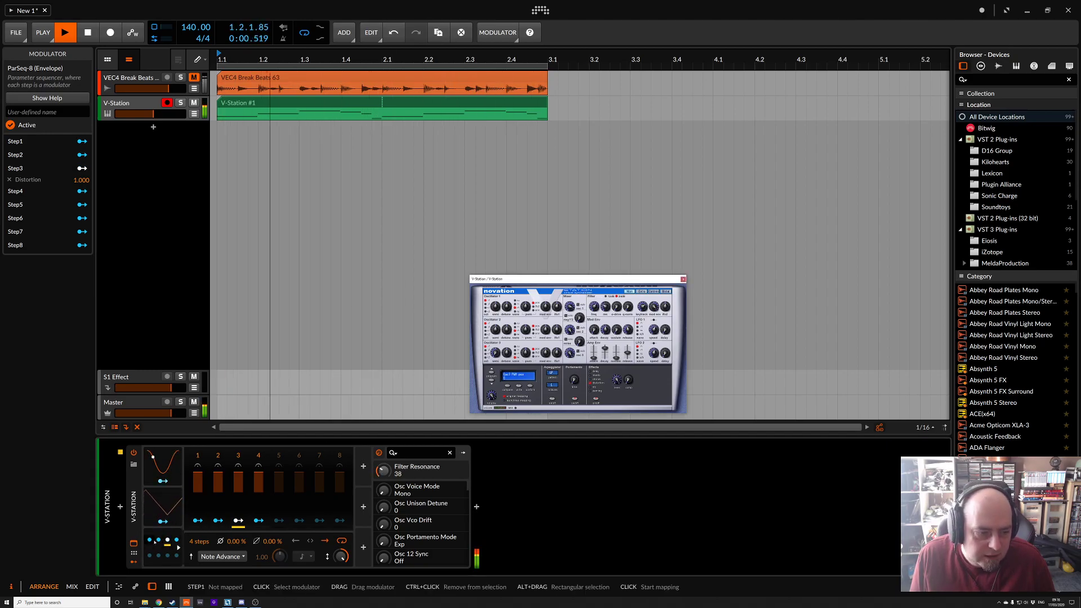
left_click_drag(384, 471, 382, 466)
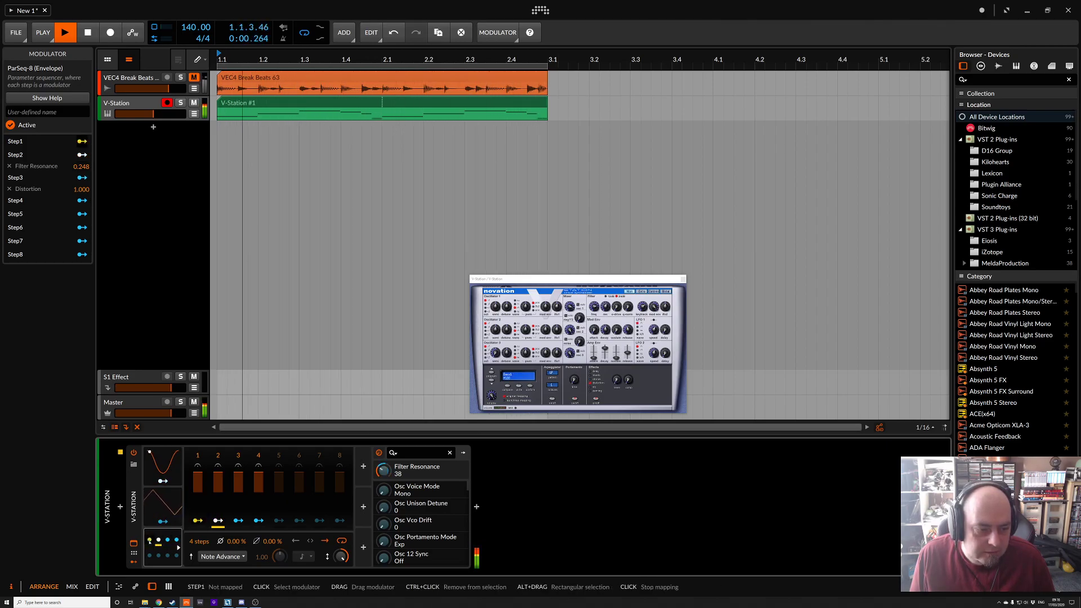
left_click_drag(386, 472, 385, 389)
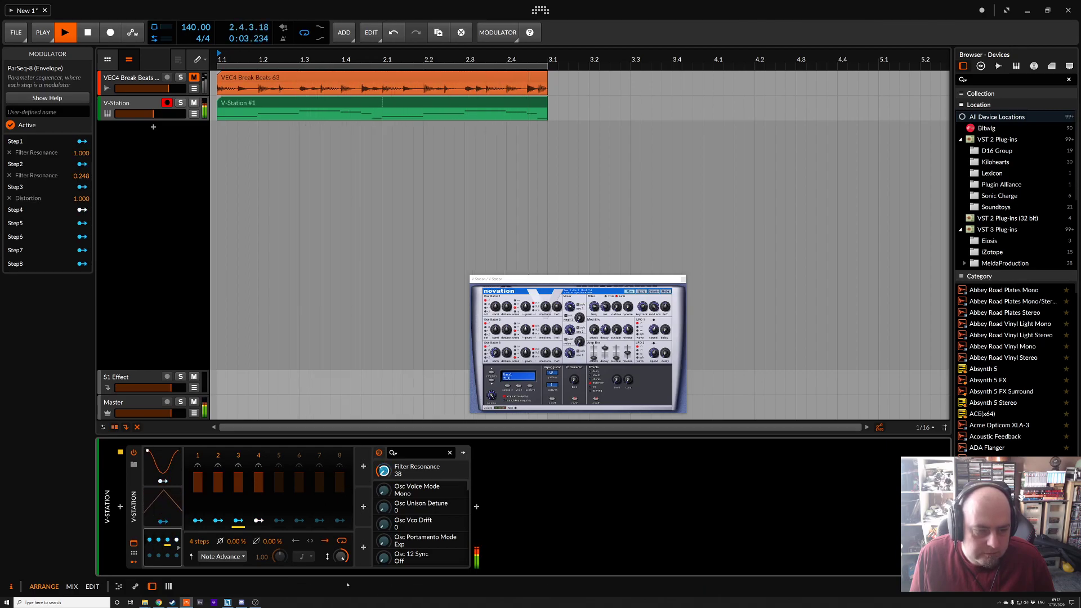
left_click(205, 522)
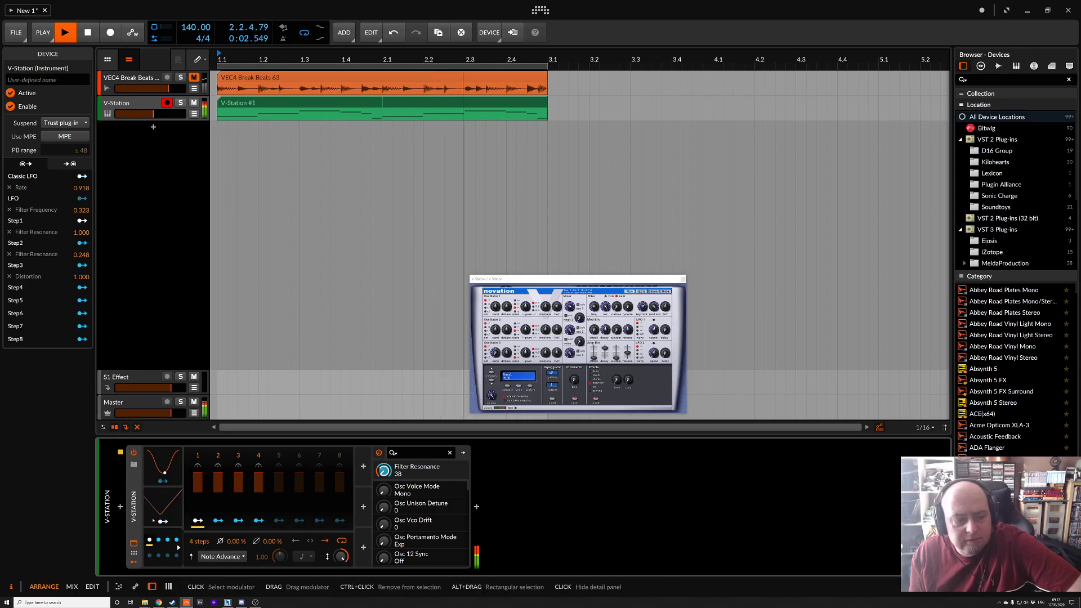
Rearrange the modulator grid, moving the LFO to the middle slot of the first row and the Classic LFO to the last slot of the second row.
left_click_drag(163, 463, 244, 506)
left_click(182, 501)
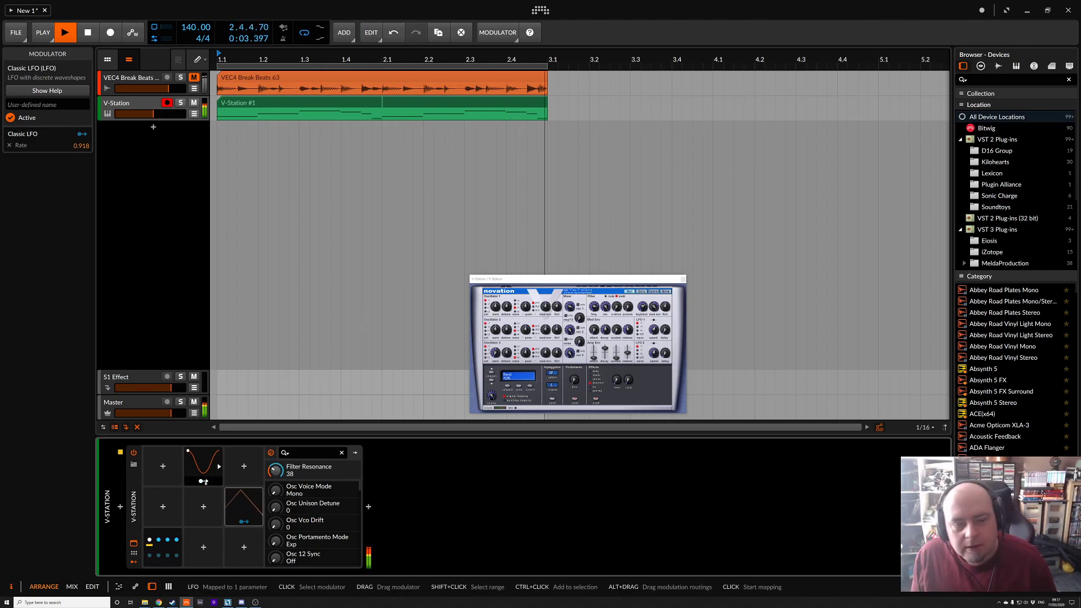
left_click_drag(601, 280, 561, 331)
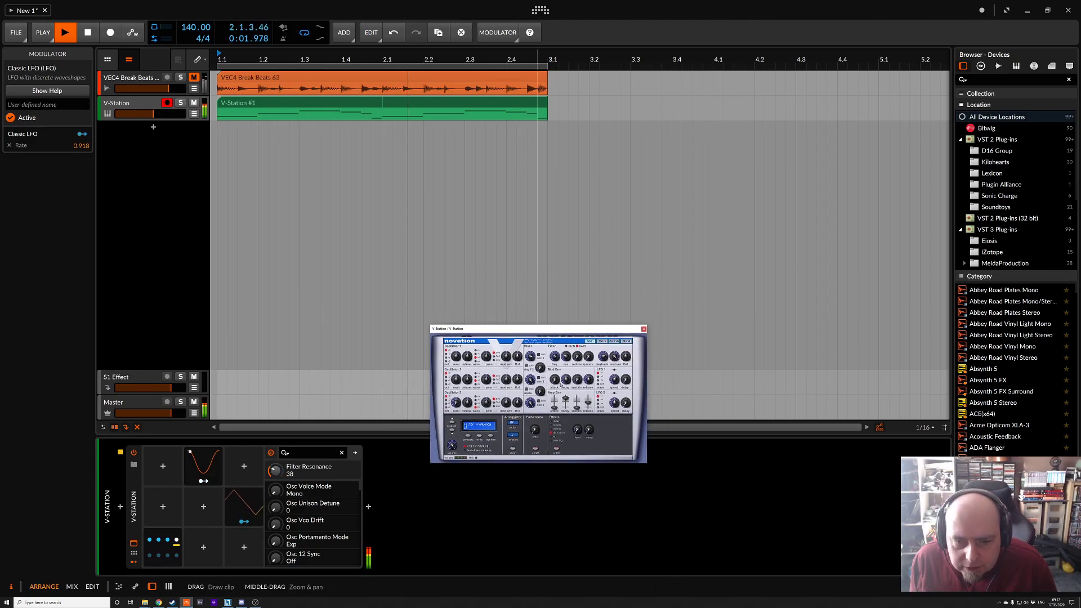
Insert a Pitch-12 modulator in the first slot of the V-Station's modulator grid and show its note outputs.
left_click(161, 463)
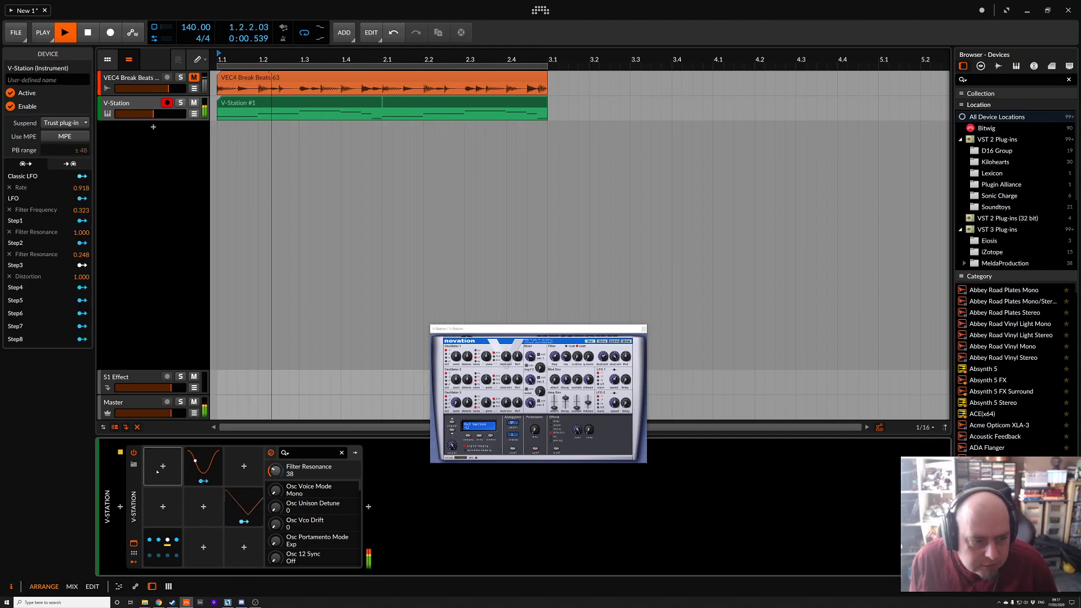
left_click(162, 466)
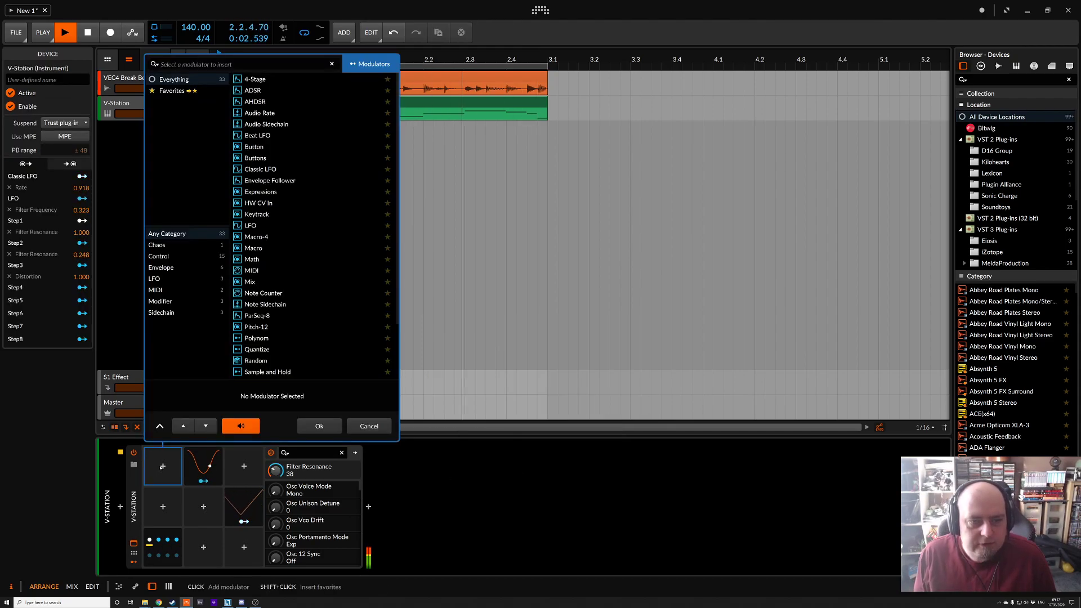
double_click(256, 327)
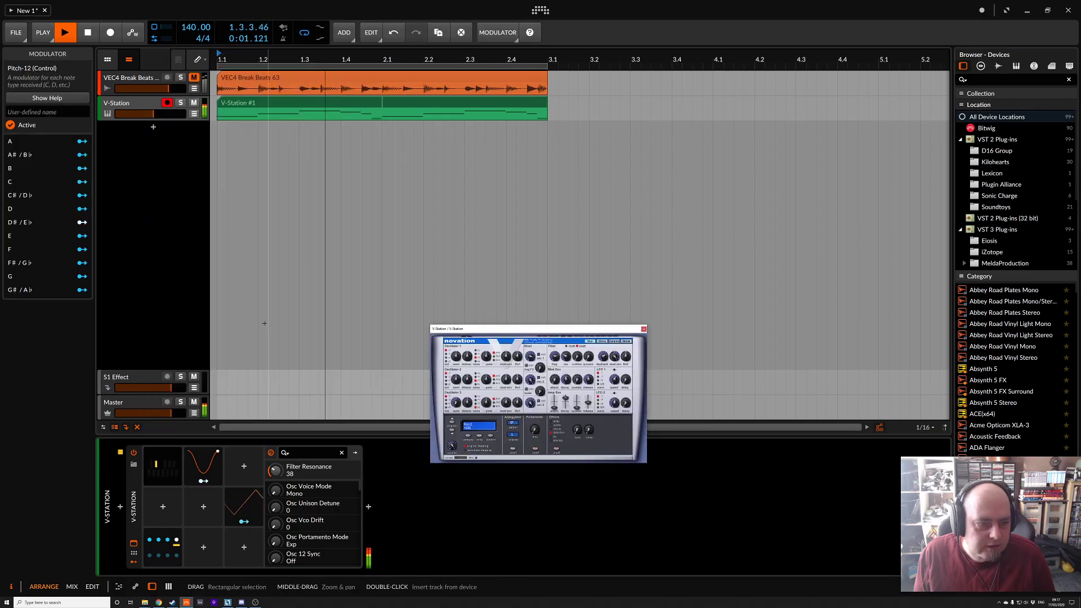
left_click(179, 466)
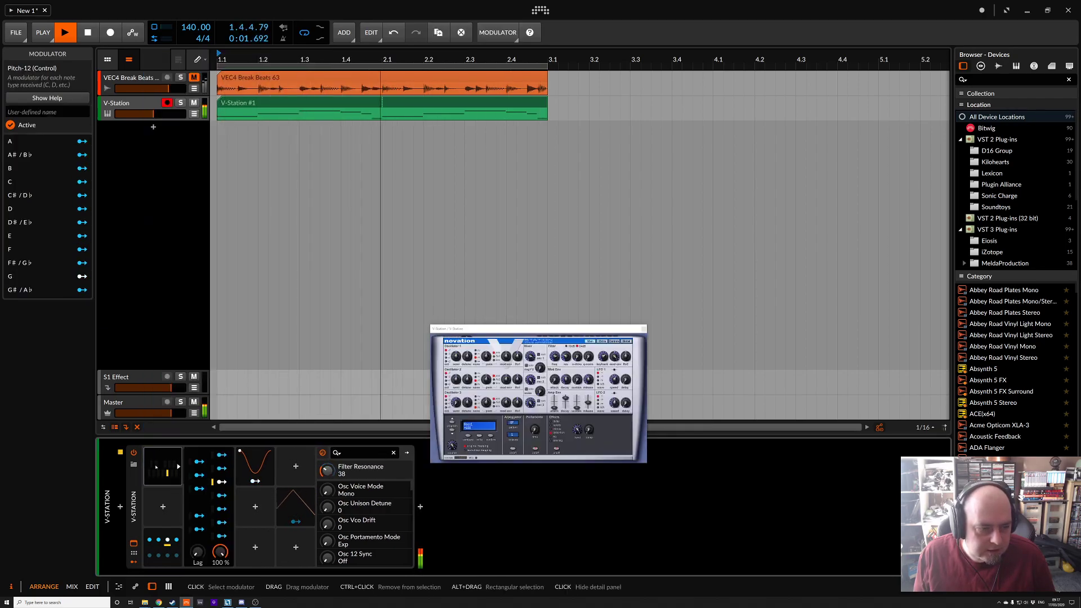
left_click(178, 466)
left_click(160, 469)
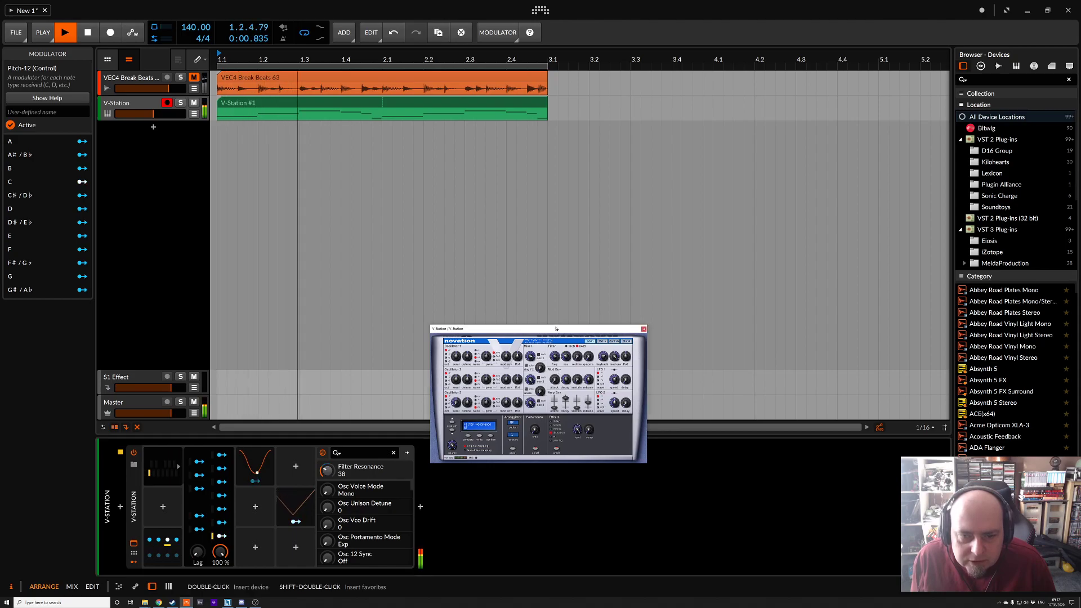
Map the Pitch-12's D#/E♭ note to the V-Station's Osc FM Level with an amount of 1.000.
left_click_drag(556, 333, 566, 353)
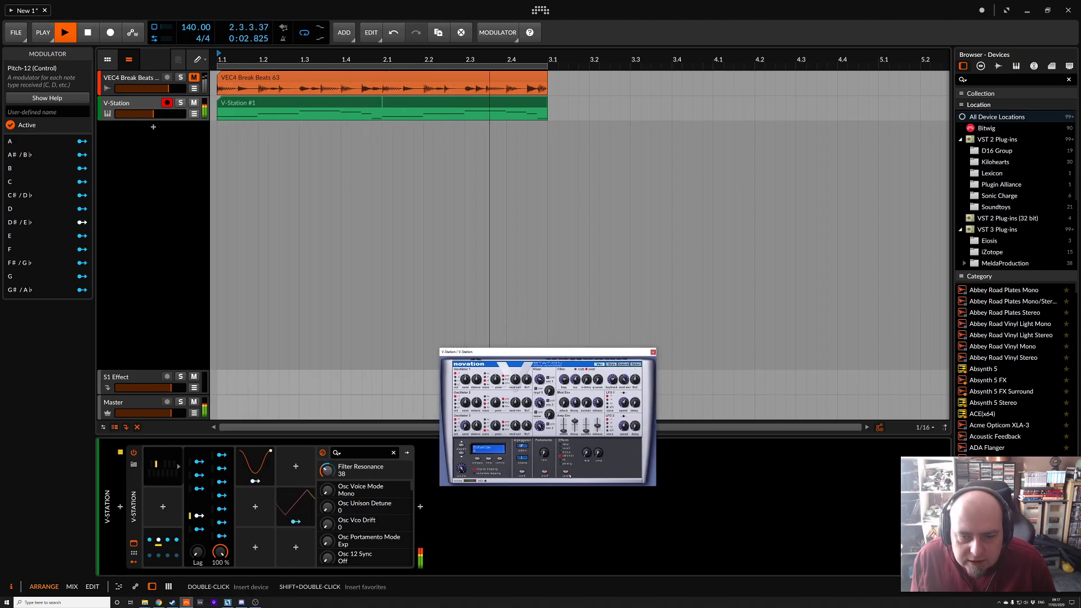
left_click(607, 367)
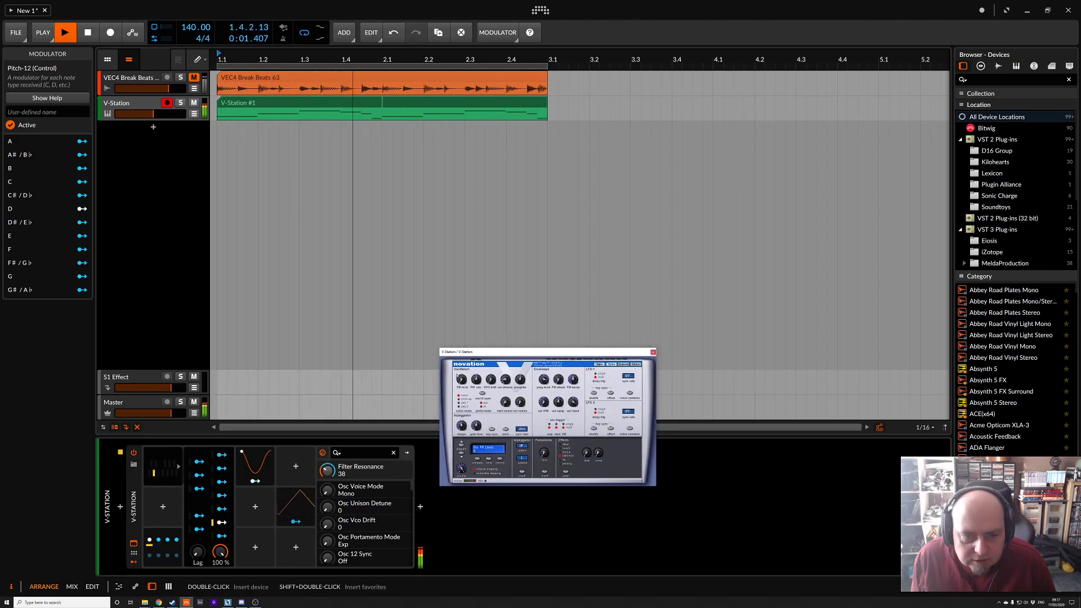
left_click(196, 516)
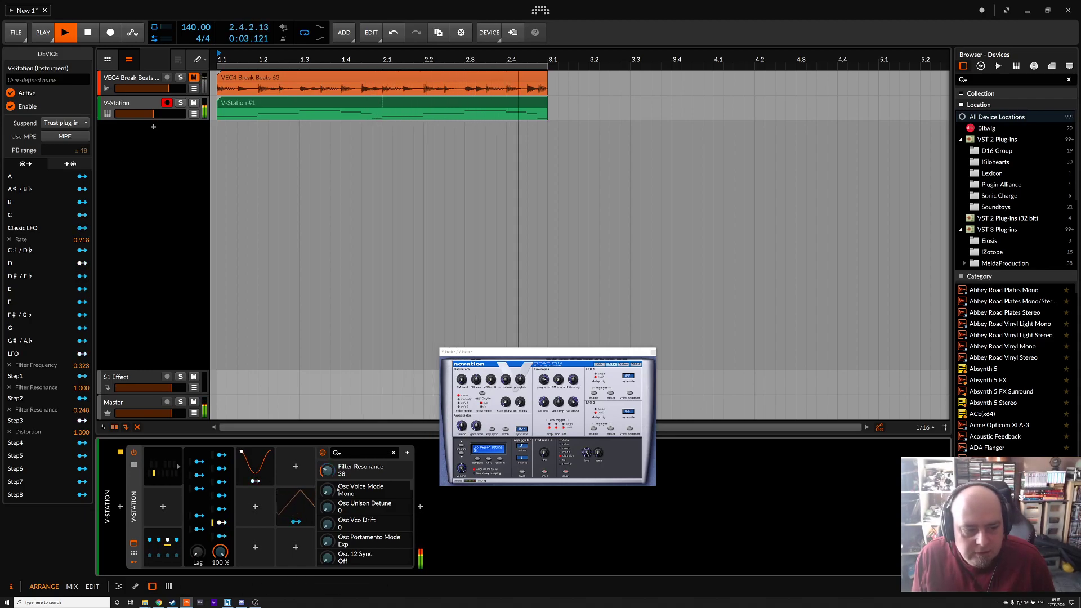
left_click(459, 382)
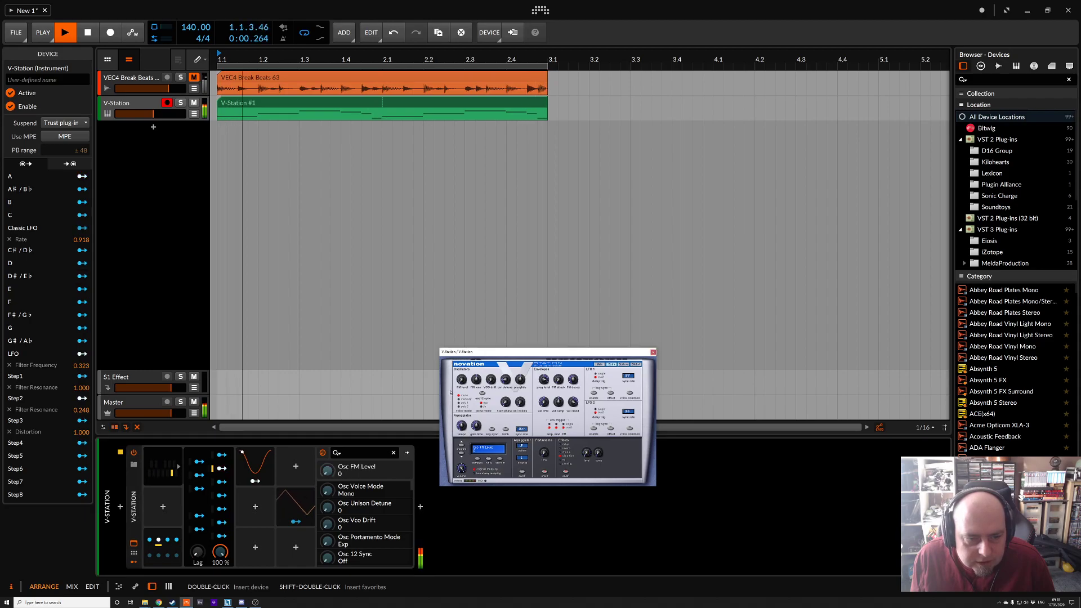
left_click(197, 513)
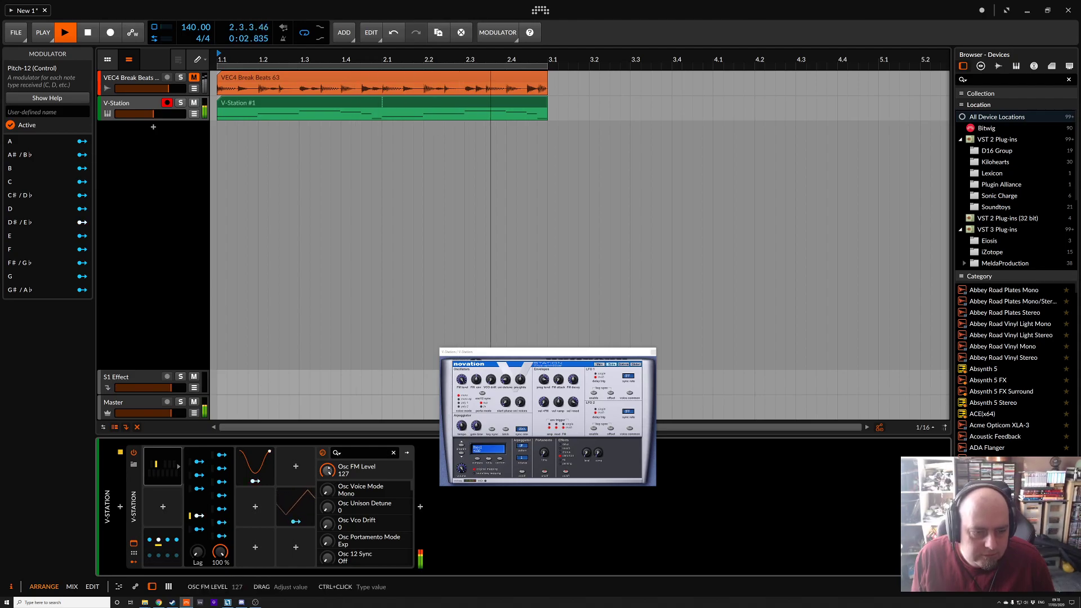
left_click(195, 512)
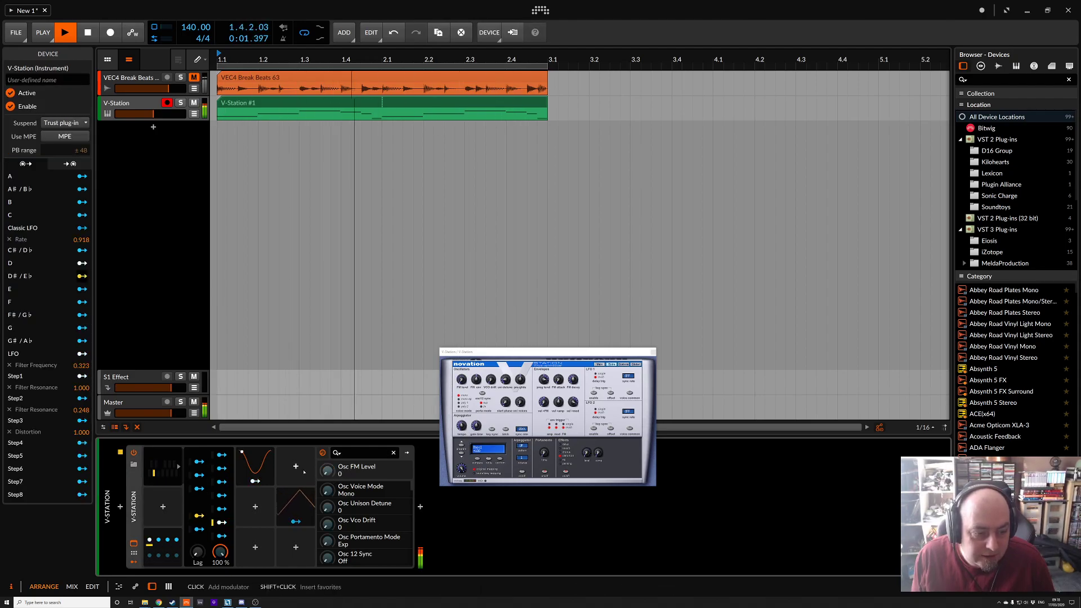
left_click_drag(326, 471, 326, 444)
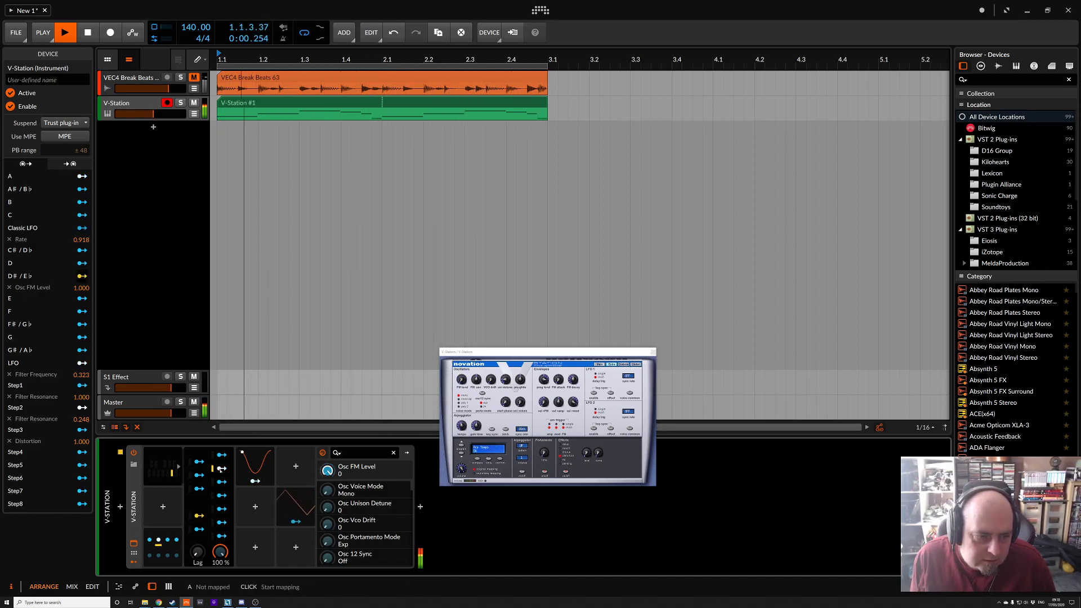
Map the Pitch-12's A note to the V-Station's Osc3 Octave with an amount of 0.562, and close the plug-in window.
left_click(221, 469)
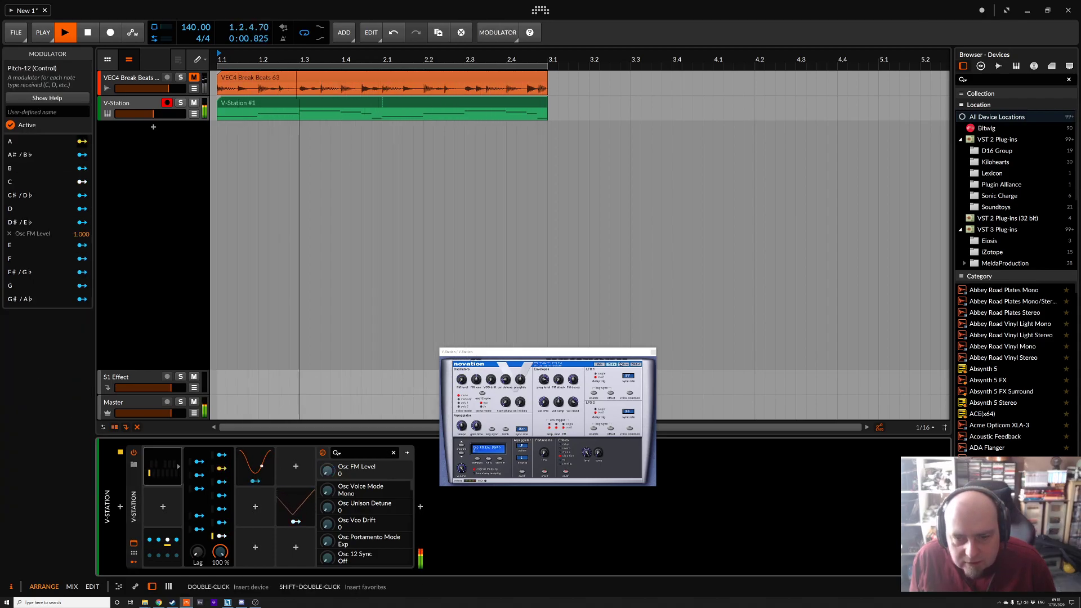
left_click(599, 364)
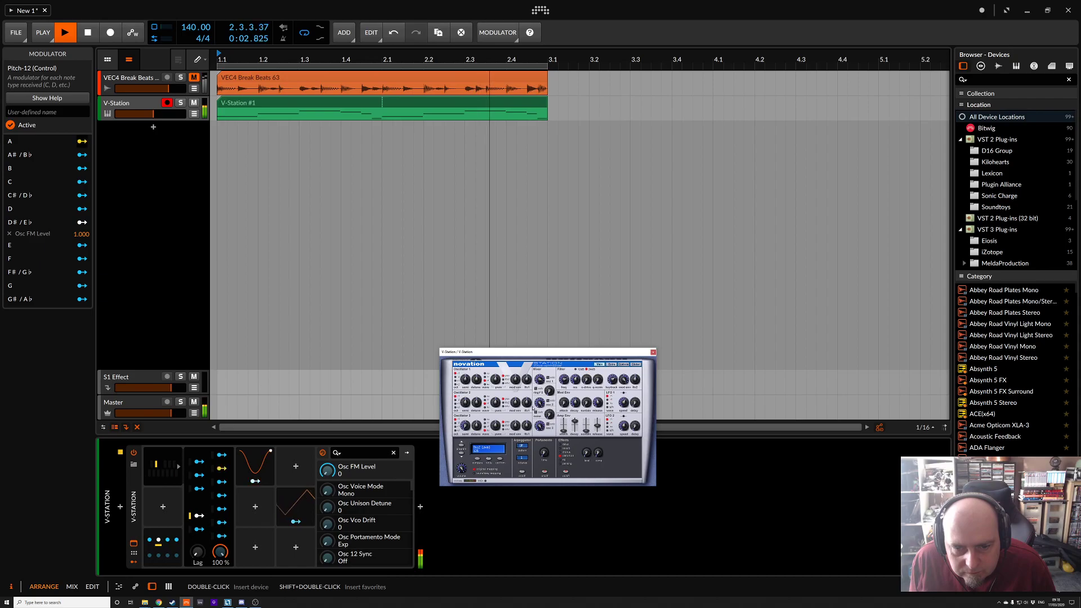
left_click(455, 401)
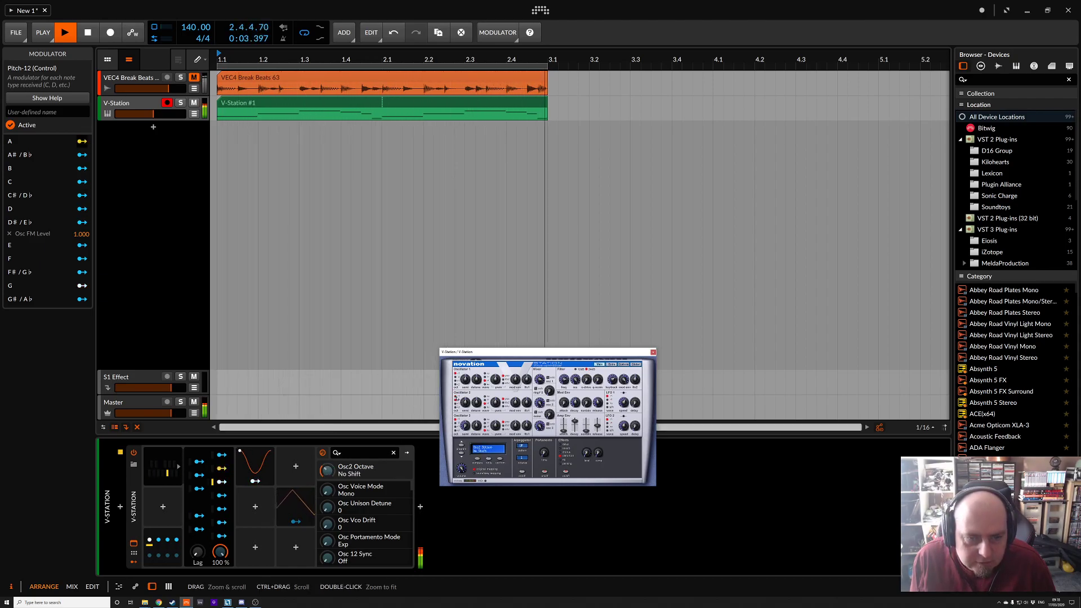
left_click(463, 423)
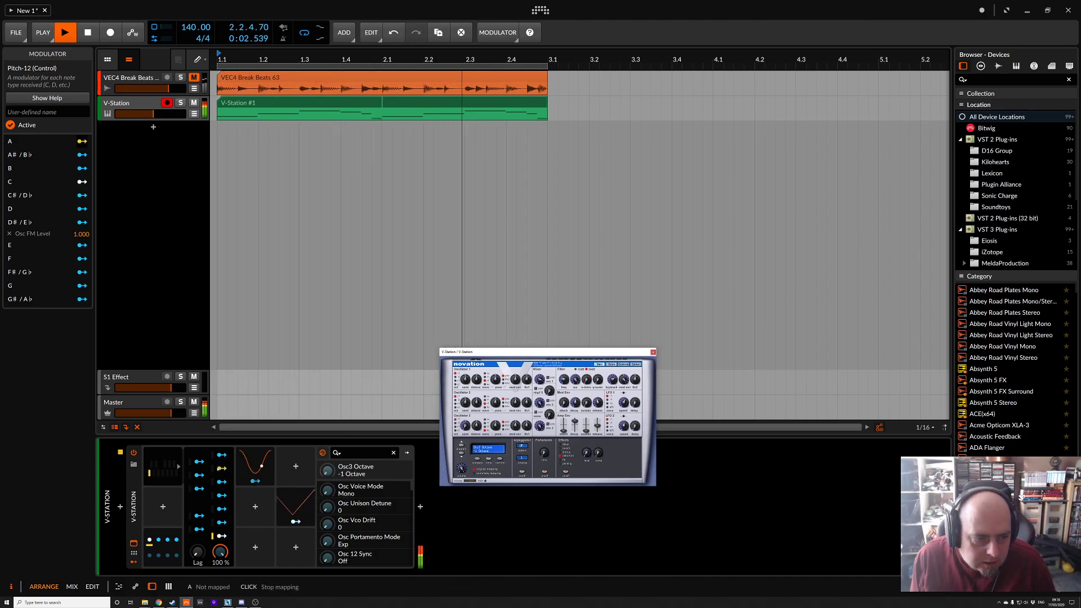
left_click(221, 468)
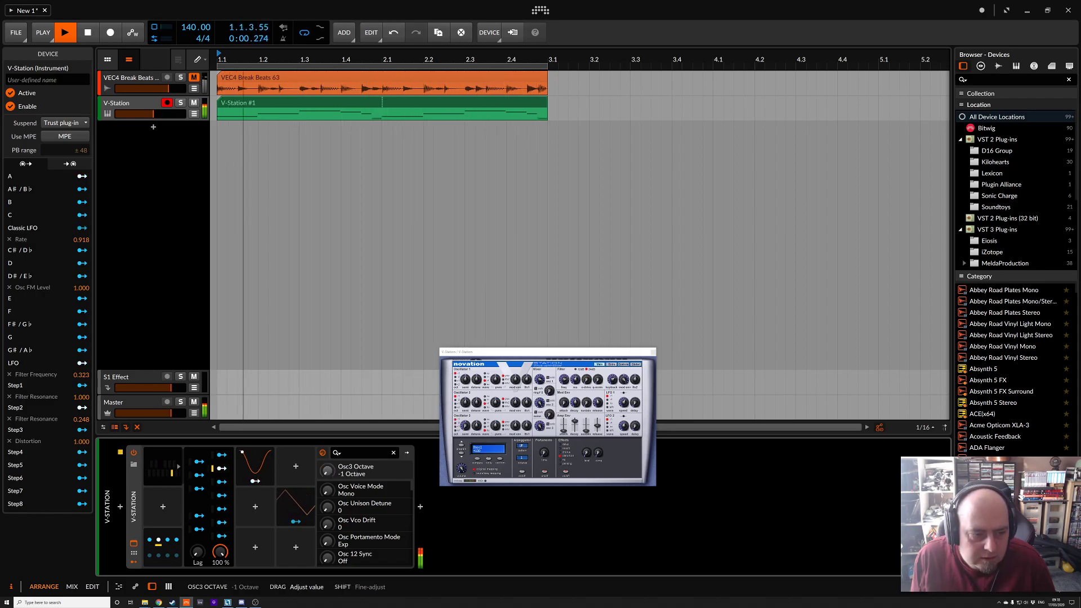
left_click(222, 468)
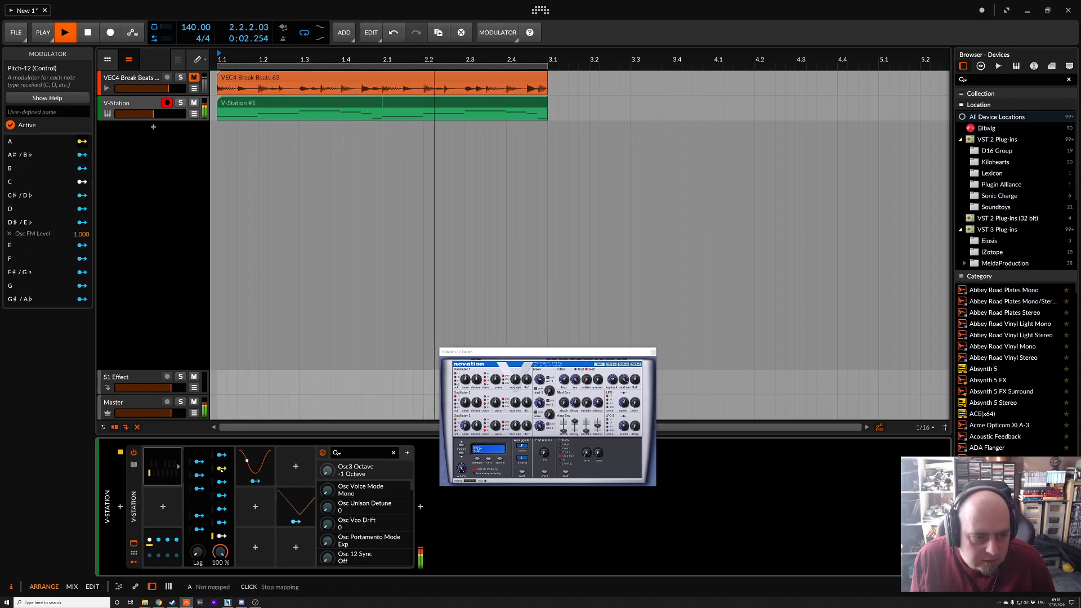
left_click_drag(327, 471, 327, 460)
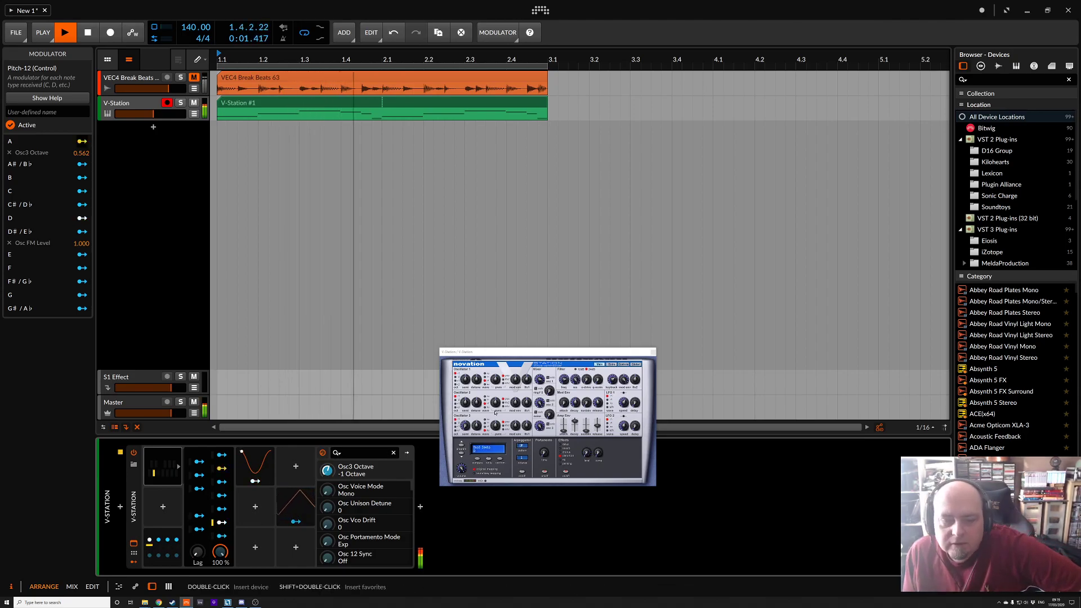
left_click(653, 353)
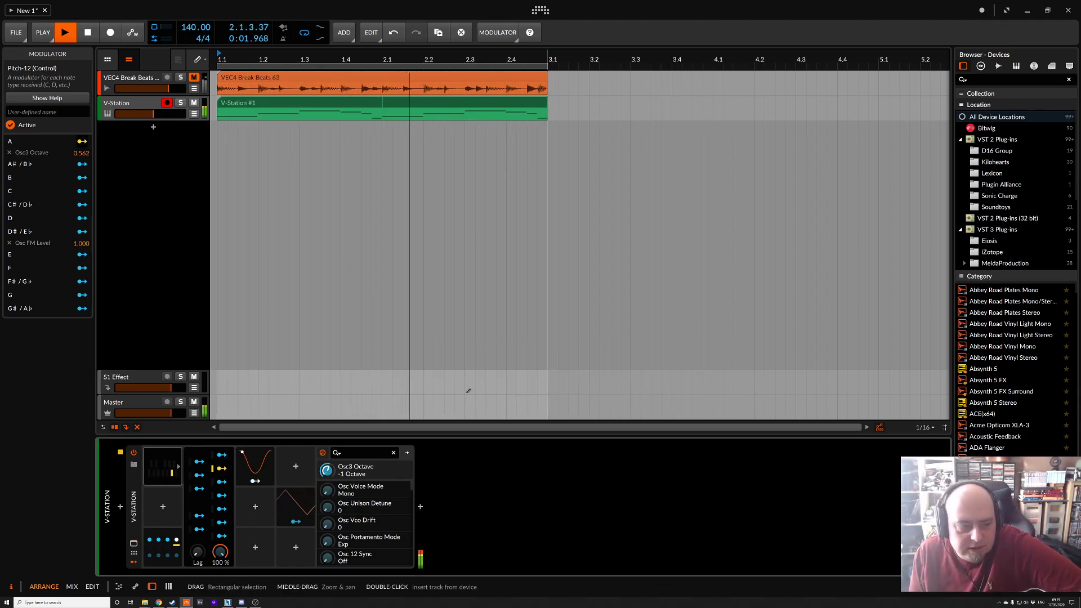
left_click(255, 506)
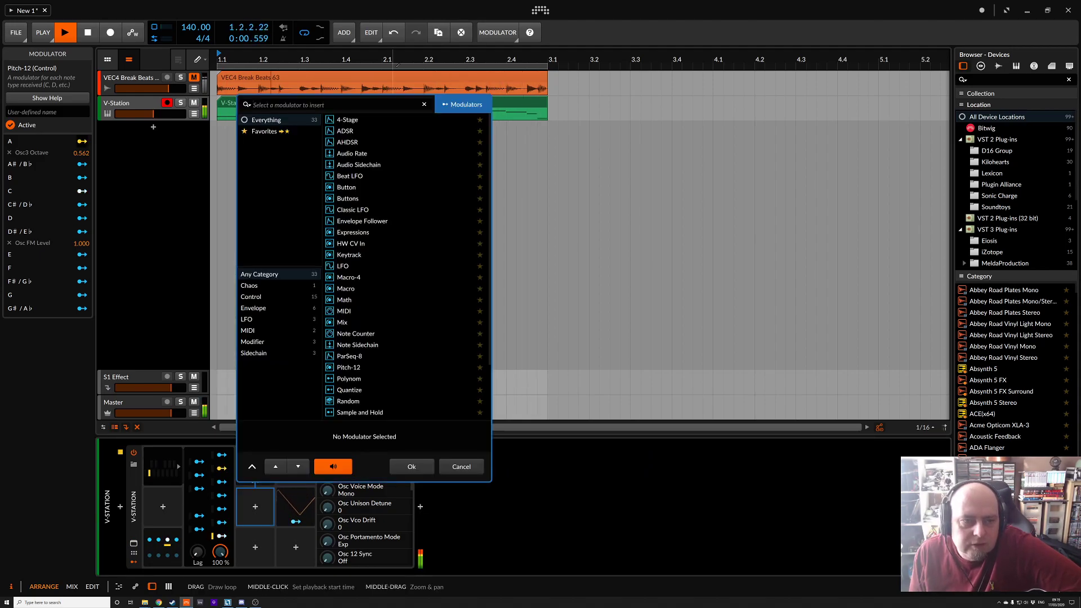
scroll(435, 276, "down", 3)
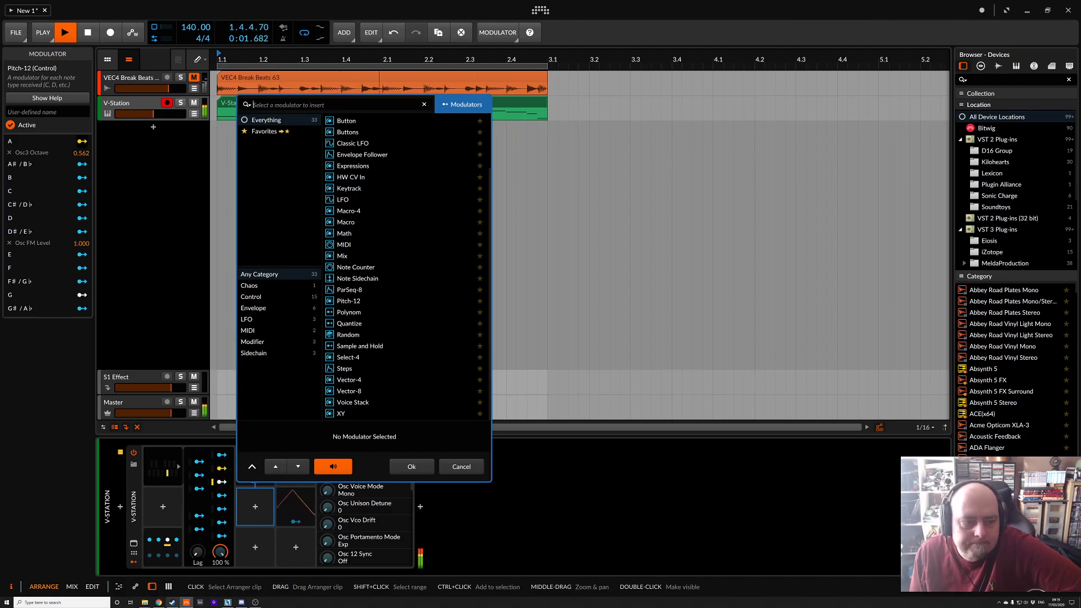
left_click(162, 507)
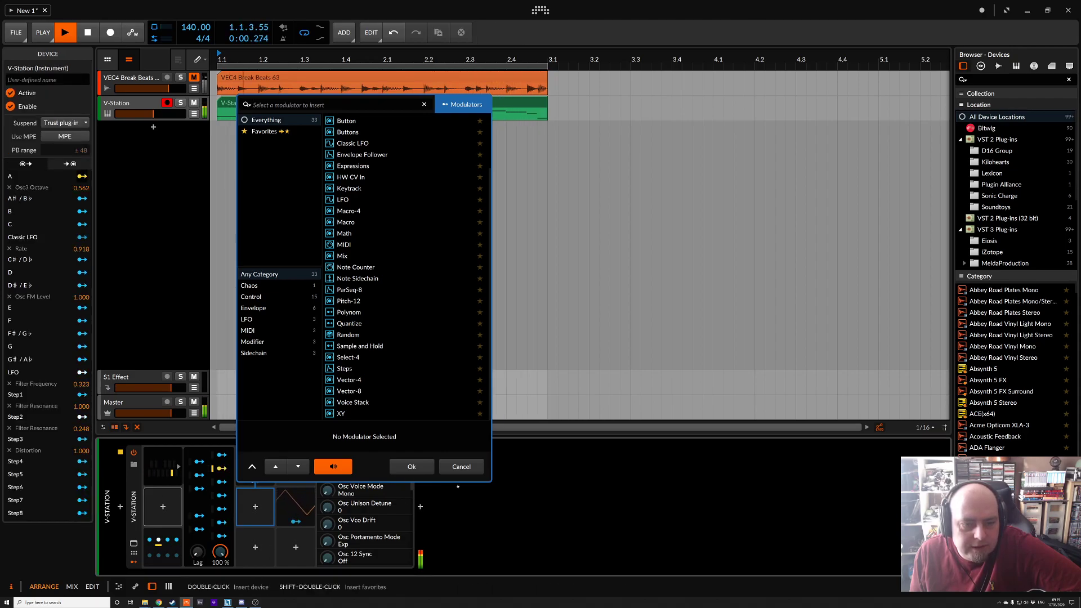
left_click(461, 467)
Remove the LFO's Filter Frequency modulation and insert an Audio Sidechain modulator in the free slot below the Pitch-12.
left_click(254, 465)
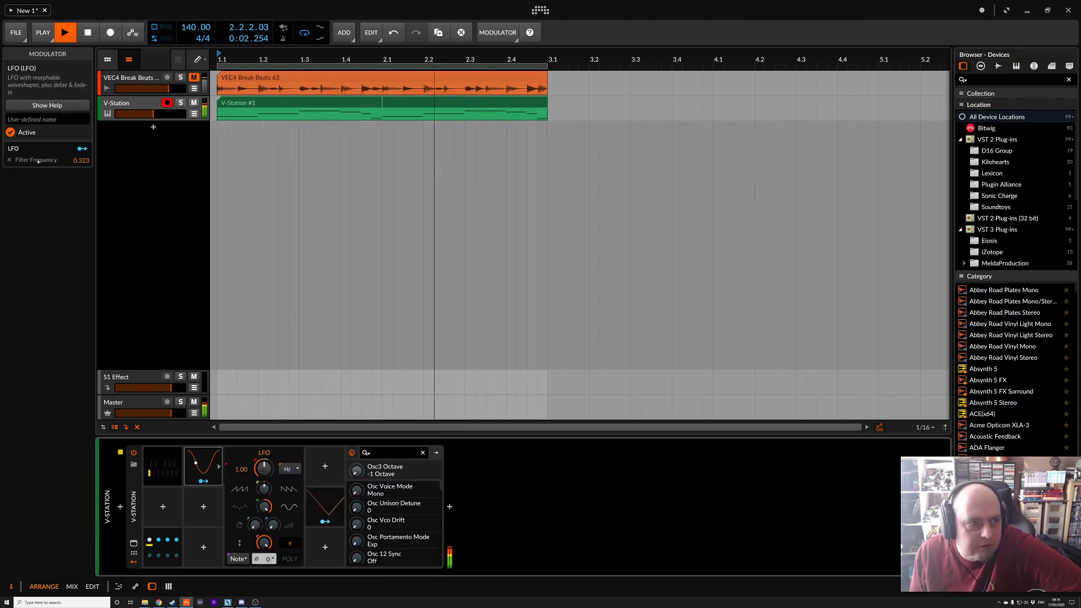
left_click(10, 160)
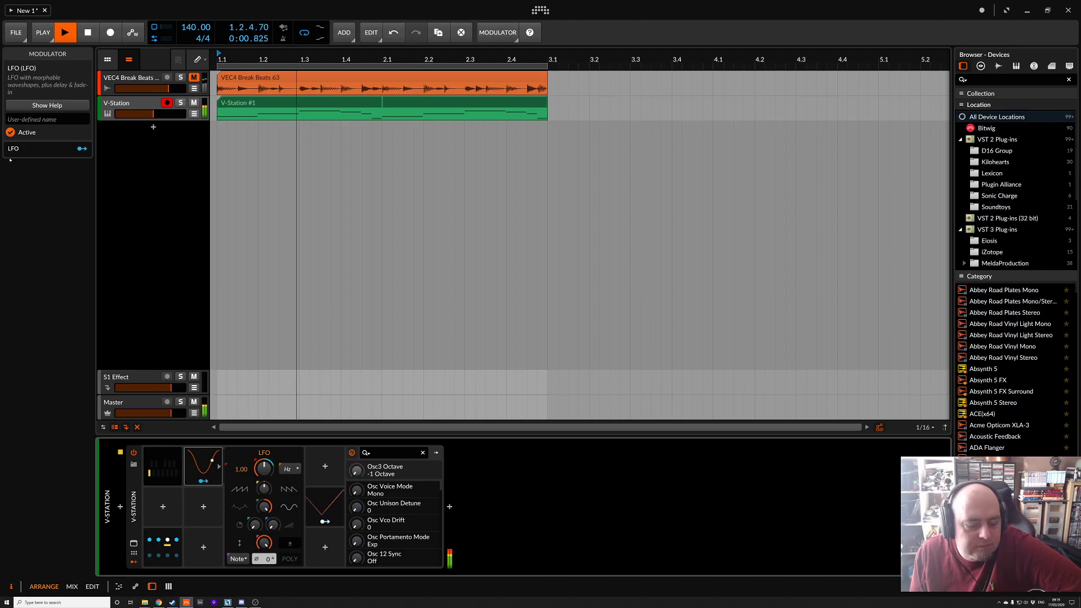
left_click(163, 507)
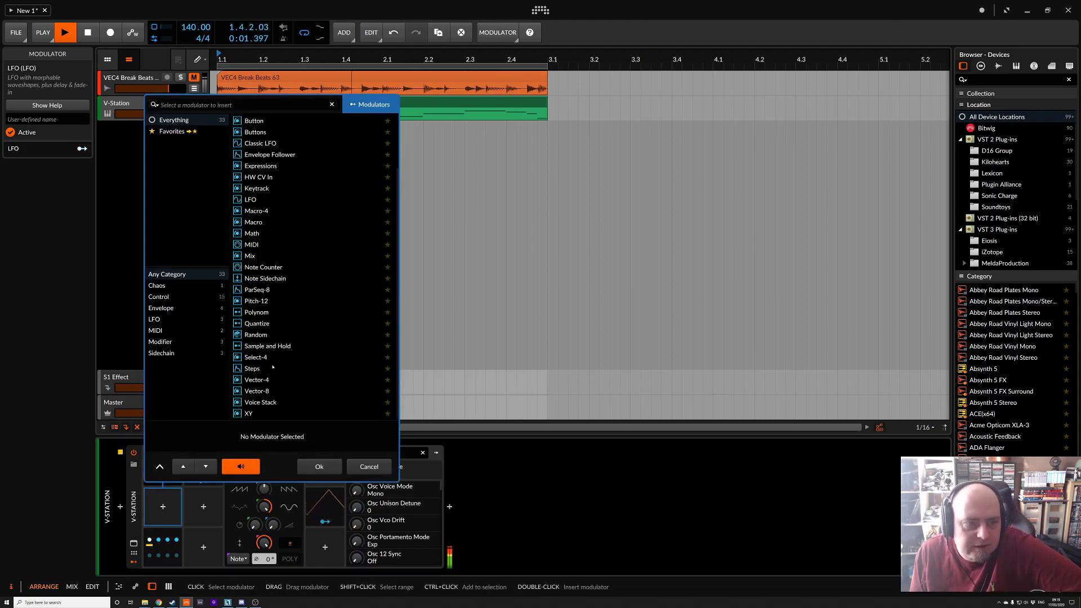
double_click(282, 165)
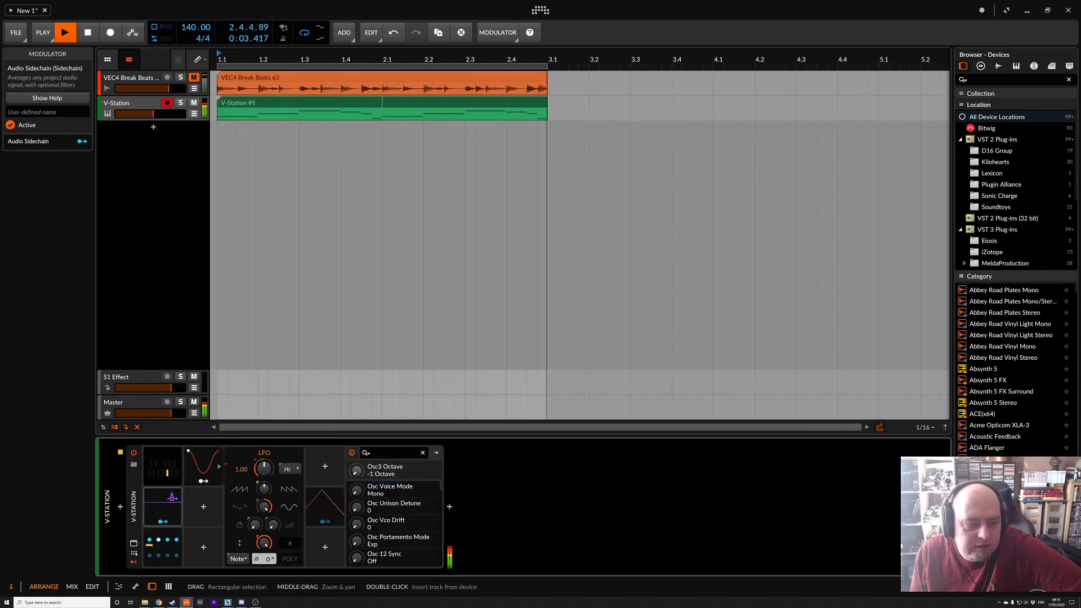
Set the Audio Sidechain's source to the VEC4 Break Beats 63 (PRE) track signal.
left_click(234, 464)
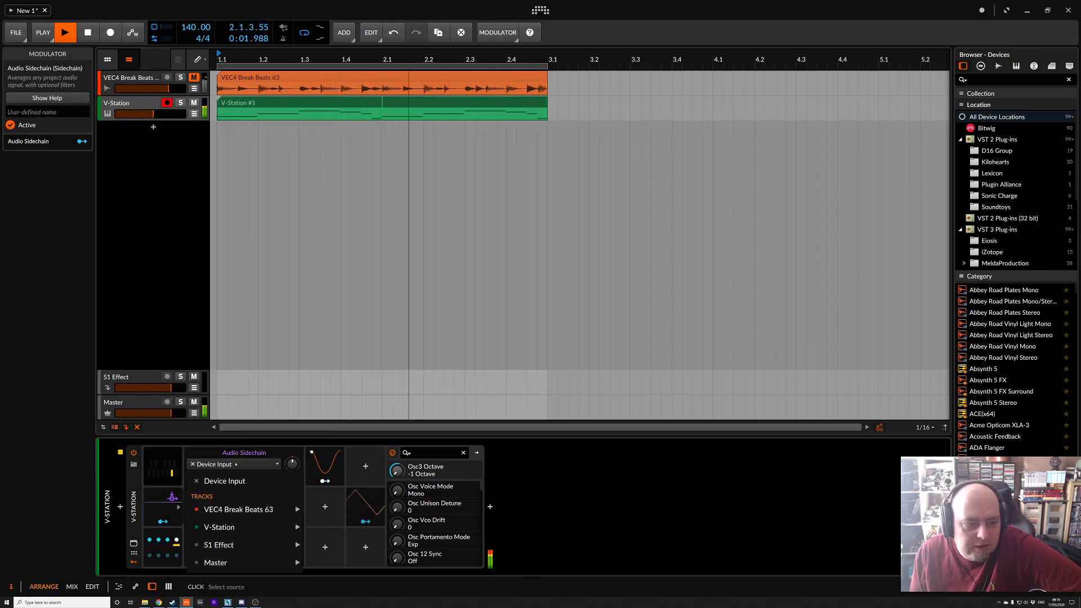
mouse_move(256, 508)
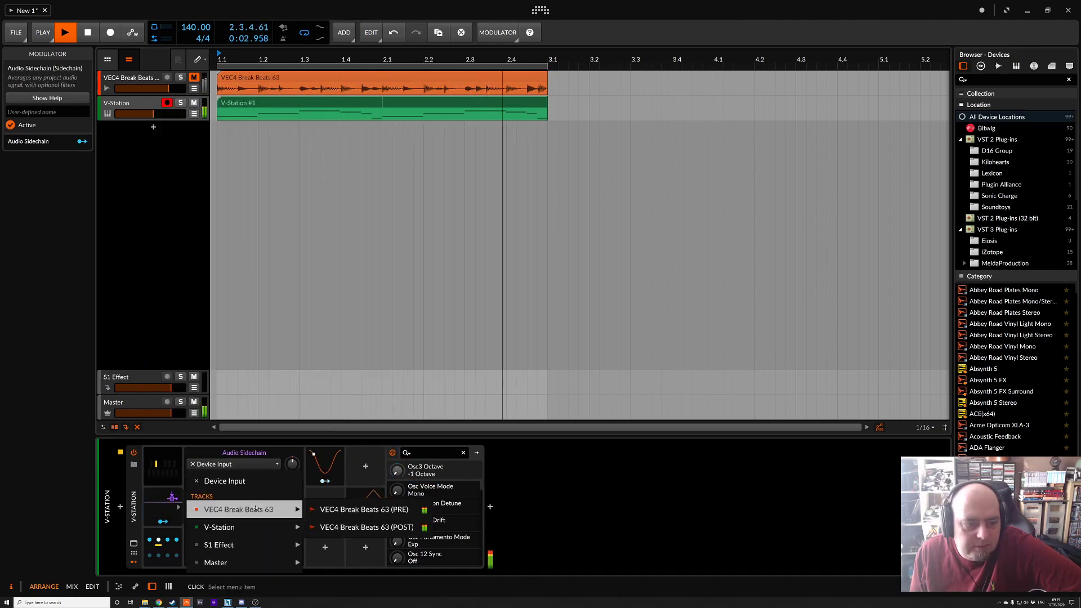
left_click(359, 513)
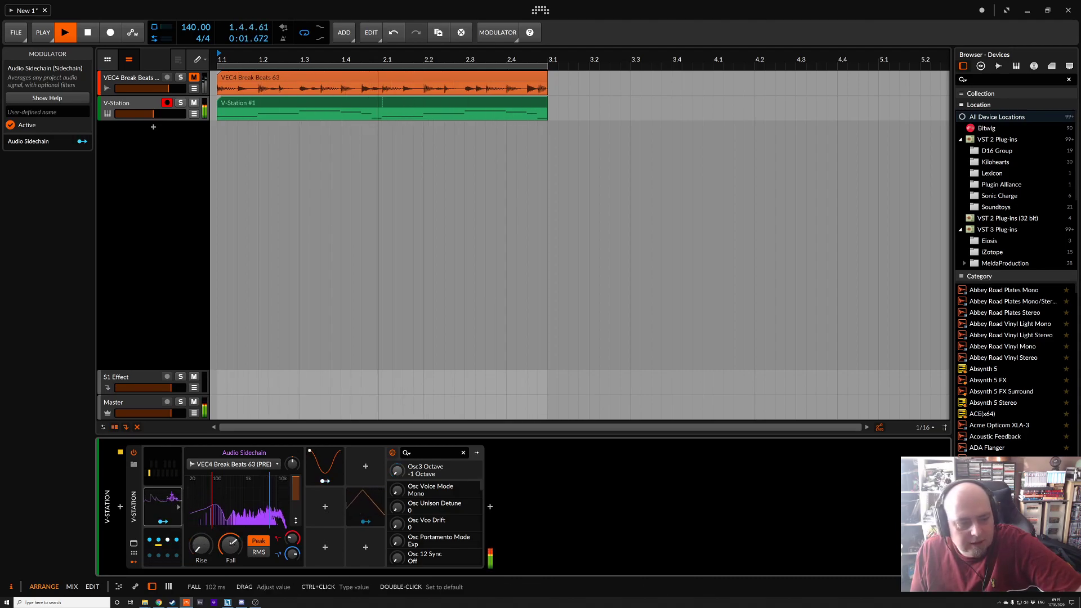
Shorten the Audio Sidechain's Fall time and move its low cut and high cut out to the ends of the frequency range.
left_click_drag(231, 545, 230, 591)
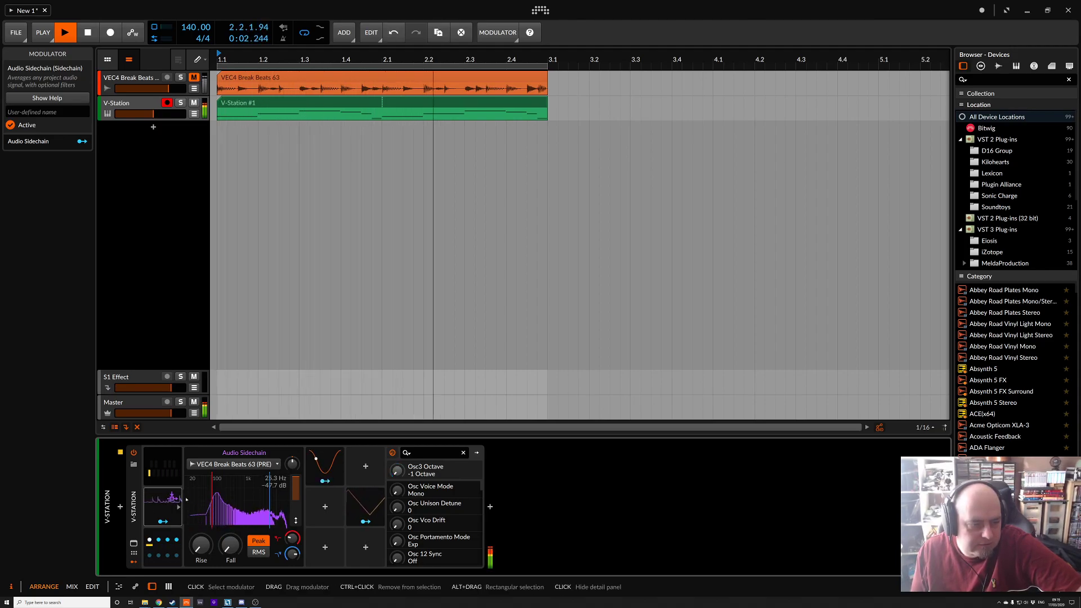
left_click_drag(222, 542, 222, 536)
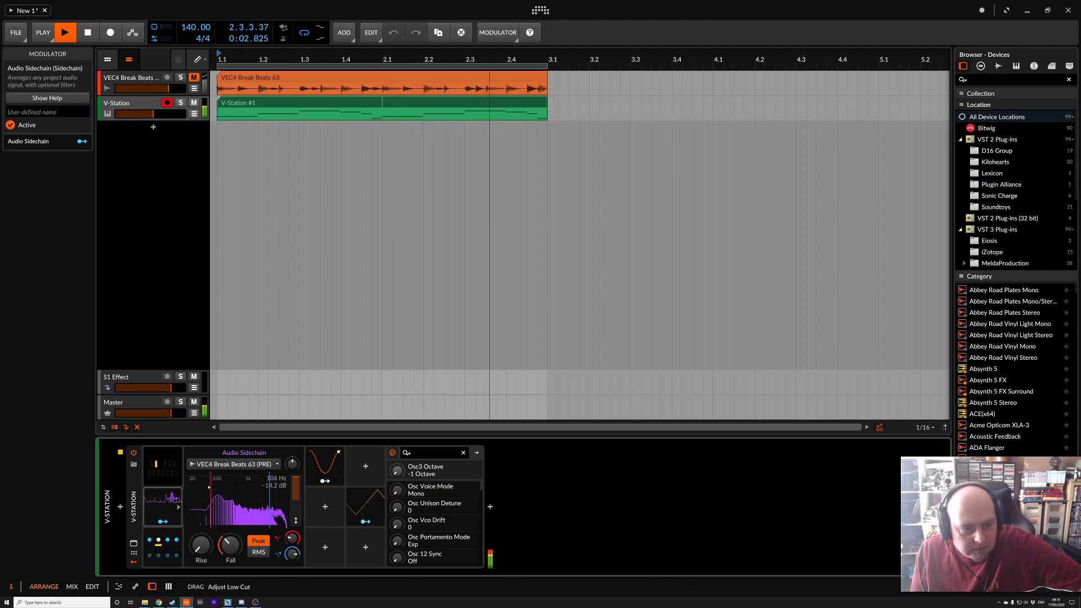
left_click_drag(186, 488, 186, 488)
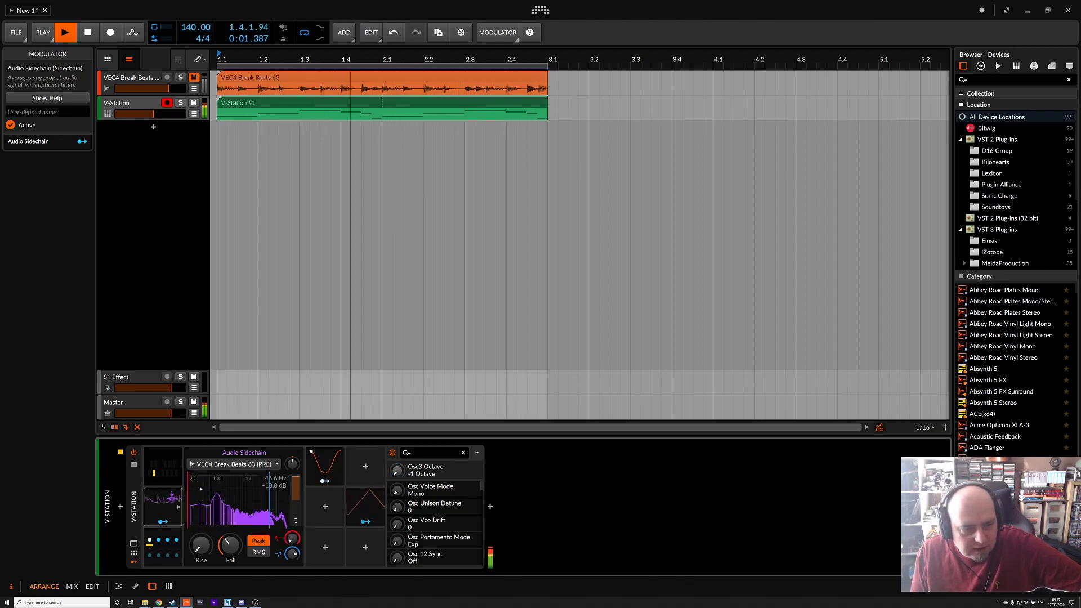
left_click_drag(289, 498, 291, 498)
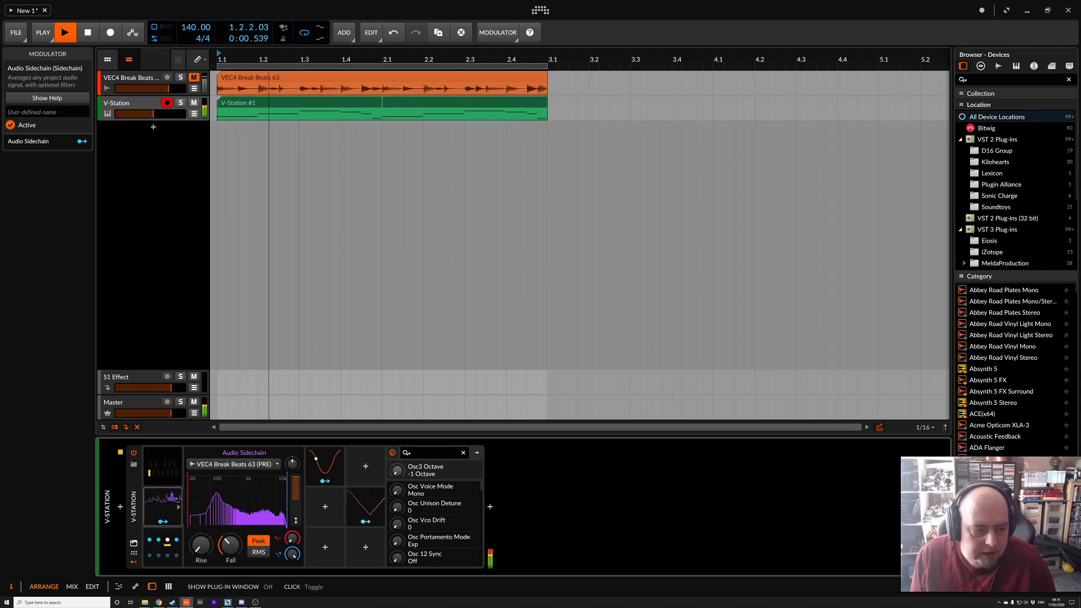
Map the Audio Sidechain to the V-Station's Filter Frequency with an amount of 1.000, and raise the sidechain gain to +5.0 dB.
left_click(171, 496)
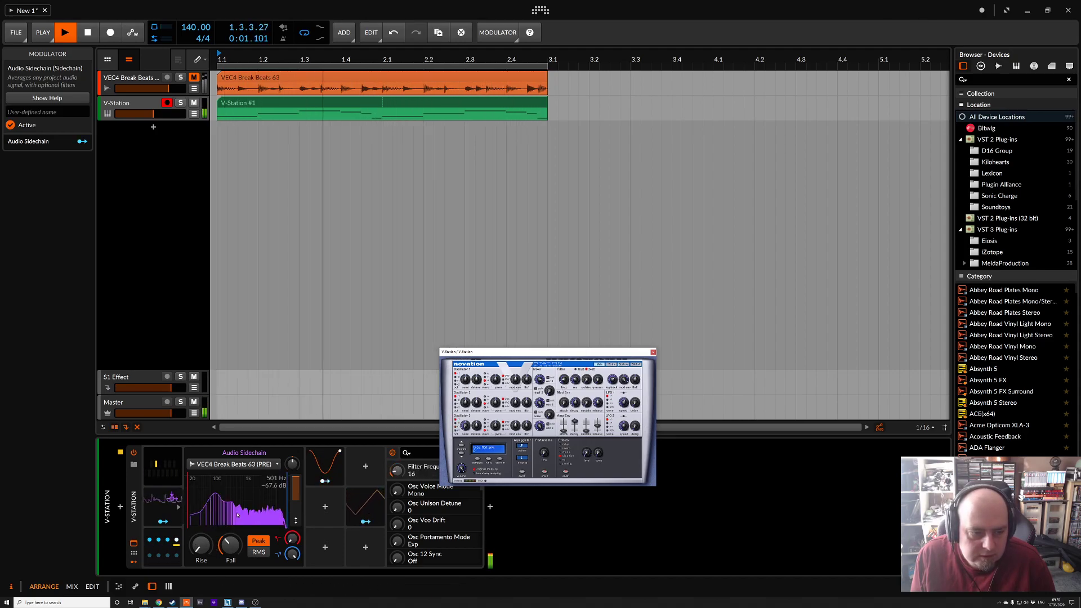
left_click(163, 521)
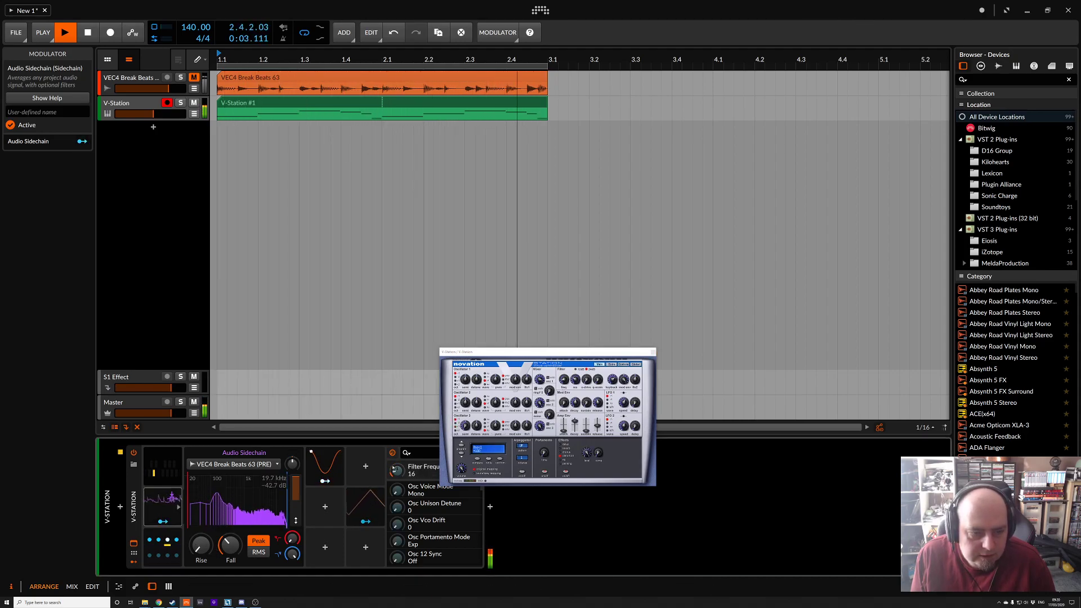
left_click_drag(397, 471, 397, 445)
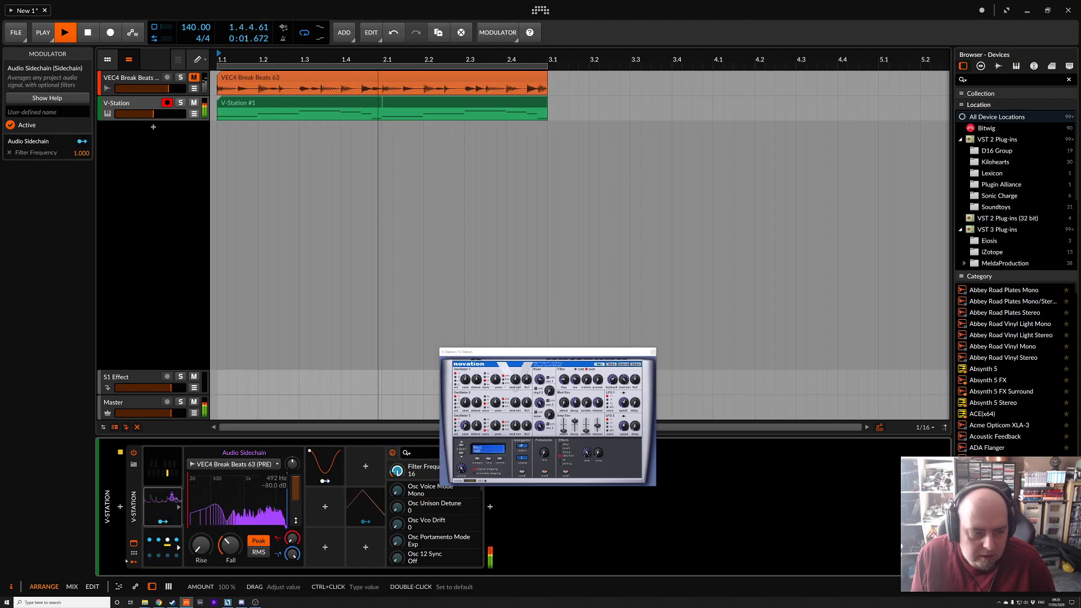
left_click(162, 521)
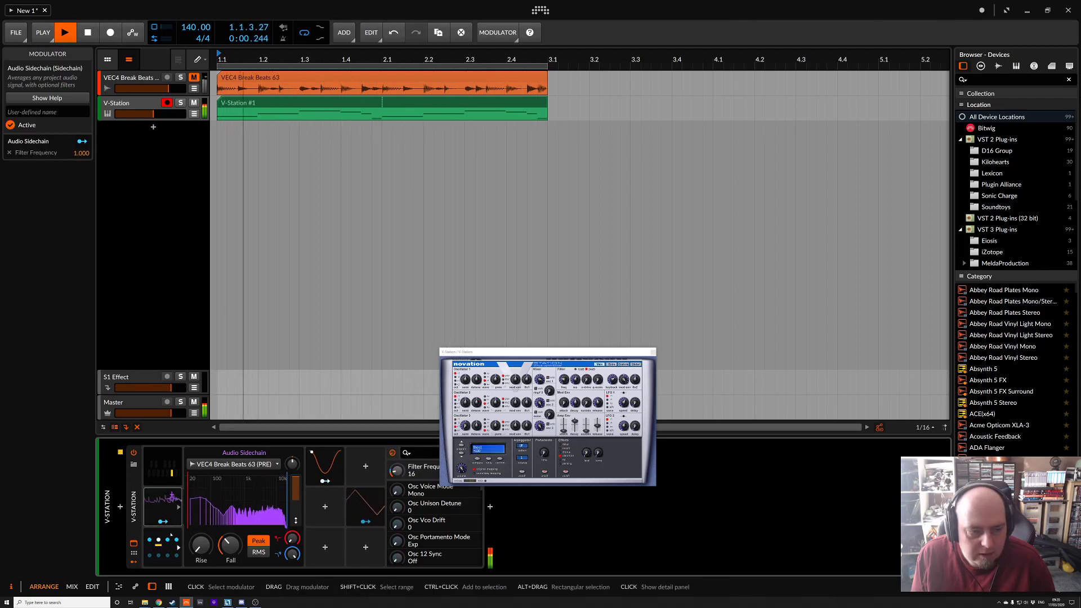
left_click_drag(519, 352, 681, 374)
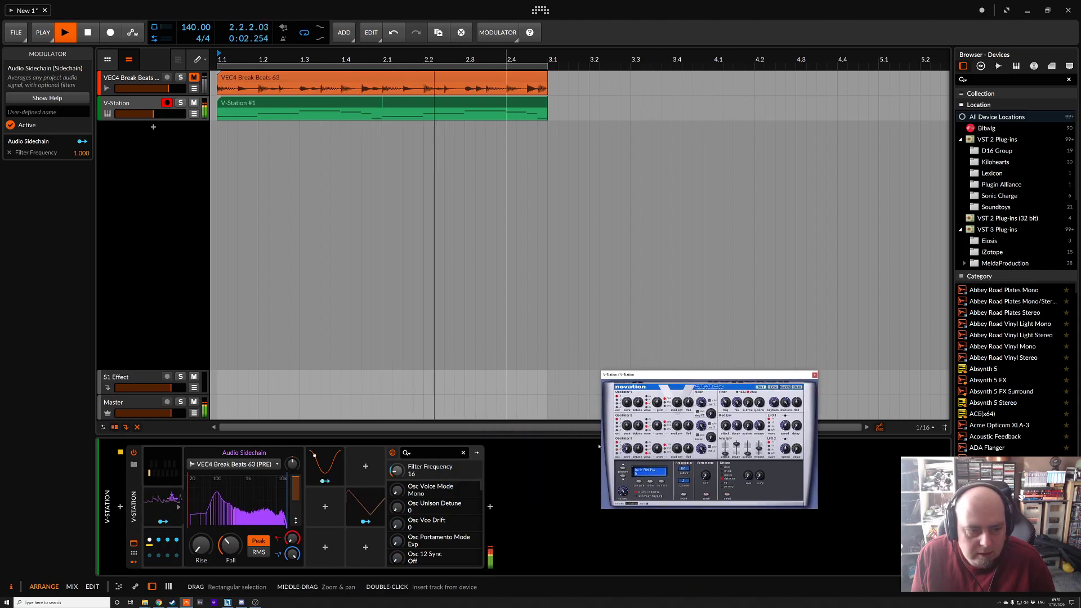
left_click_drag(292, 463, 292, 457)
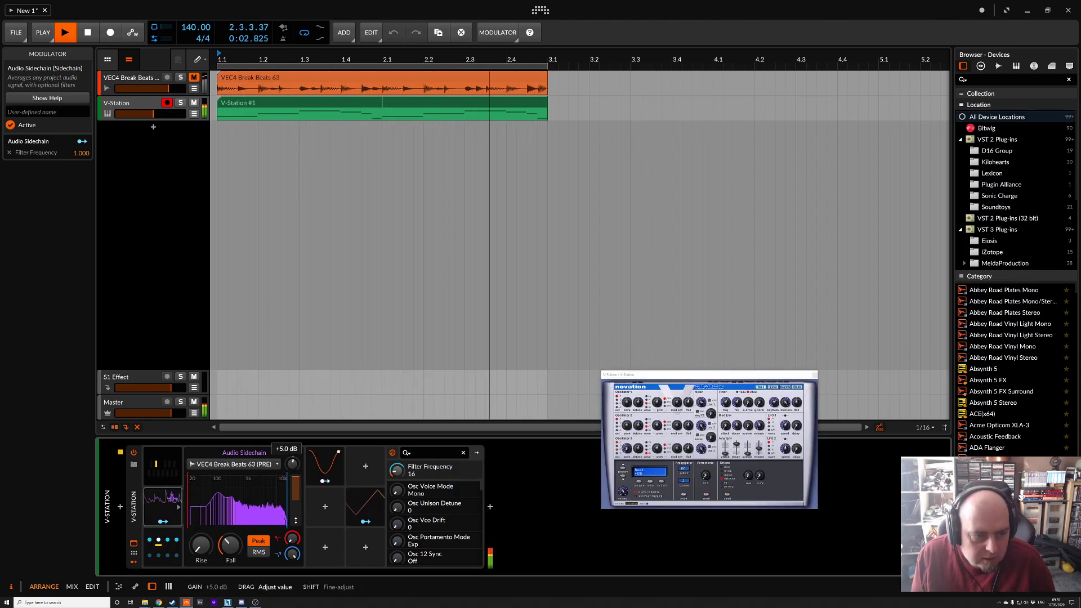
Unmute the VEC4 Break Beats 63 track to hear the drums with the modulated bass, and mute it again.
left_click(197, 59)
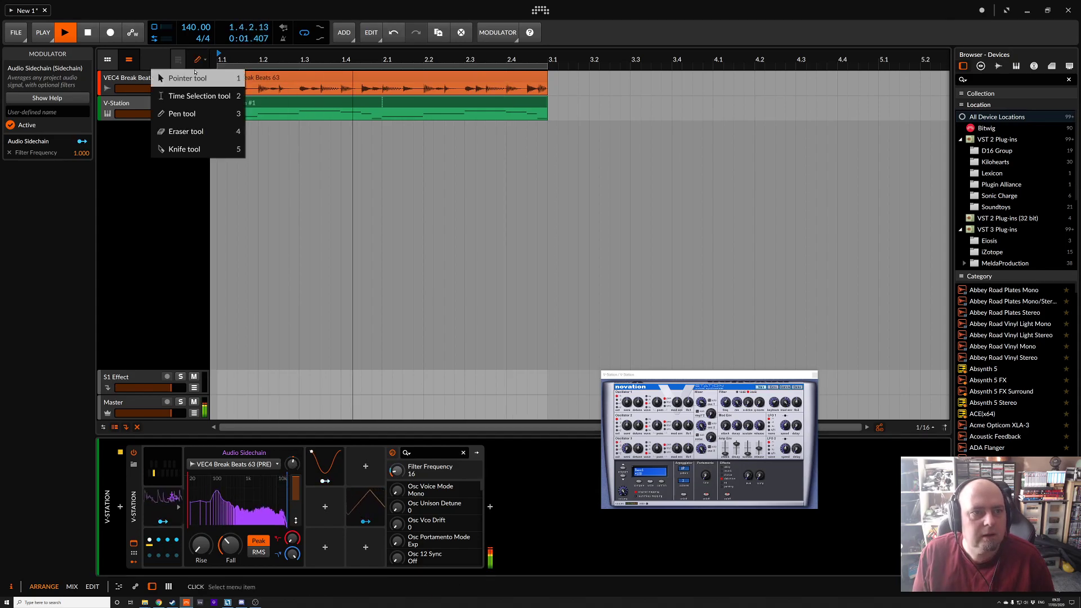
left_click(167, 50)
left_click(195, 78)
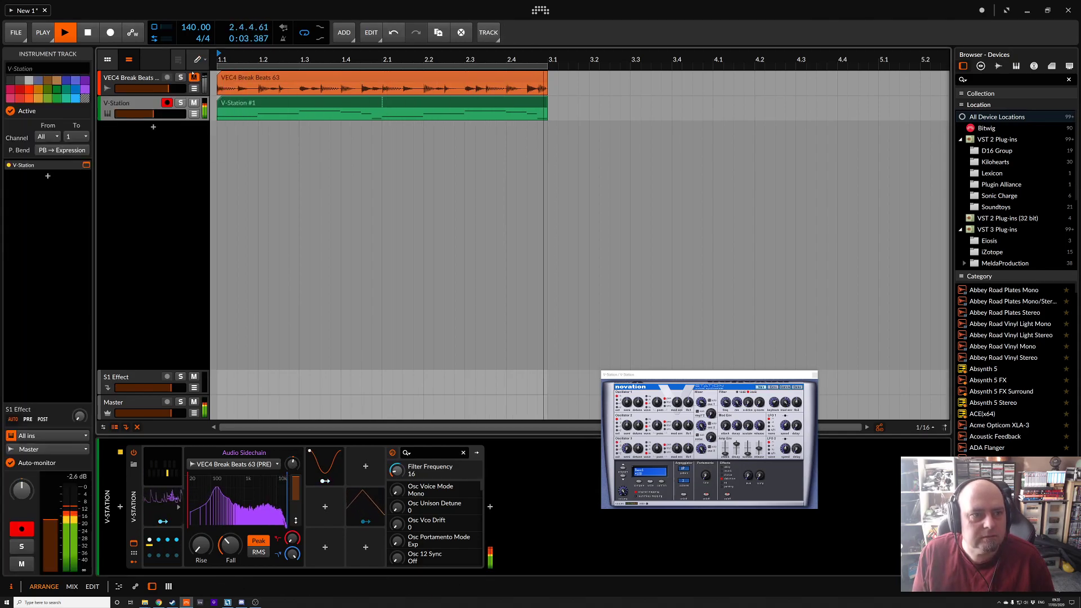
left_click(199, 82)
left_click(196, 78)
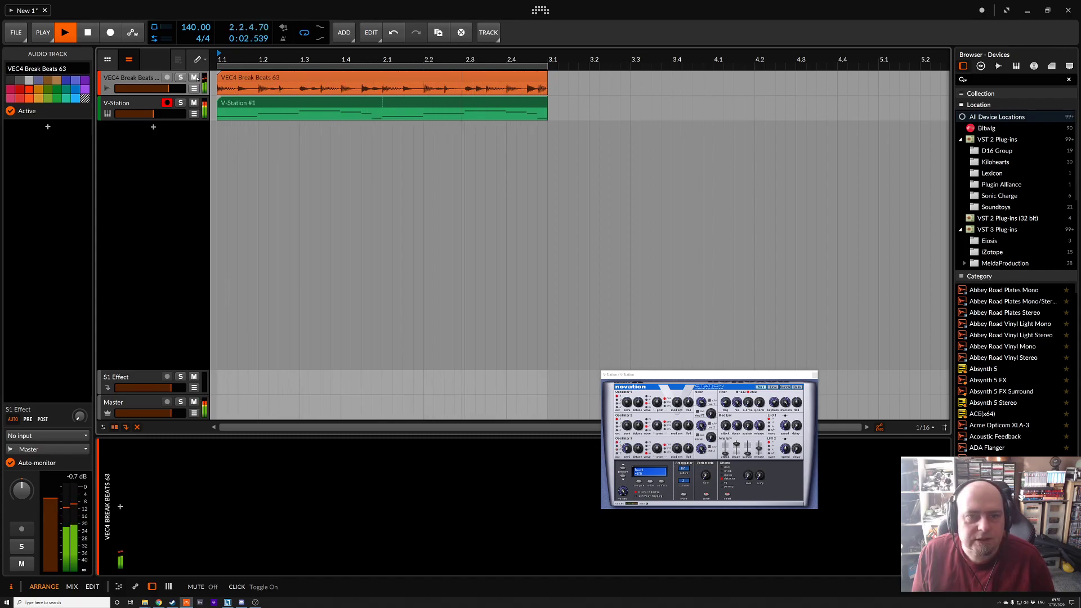
left_click(194, 77)
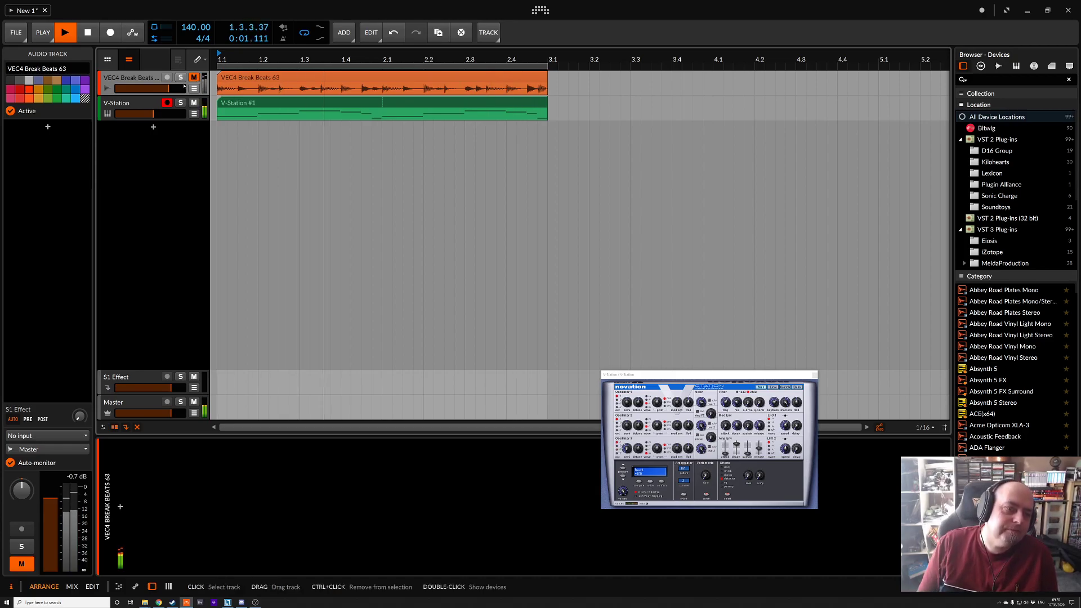
Insert the ValhallaPlate reverb after the V-Station on its track and set the reverb's Mix to 12.8 %.
left_click(145, 110)
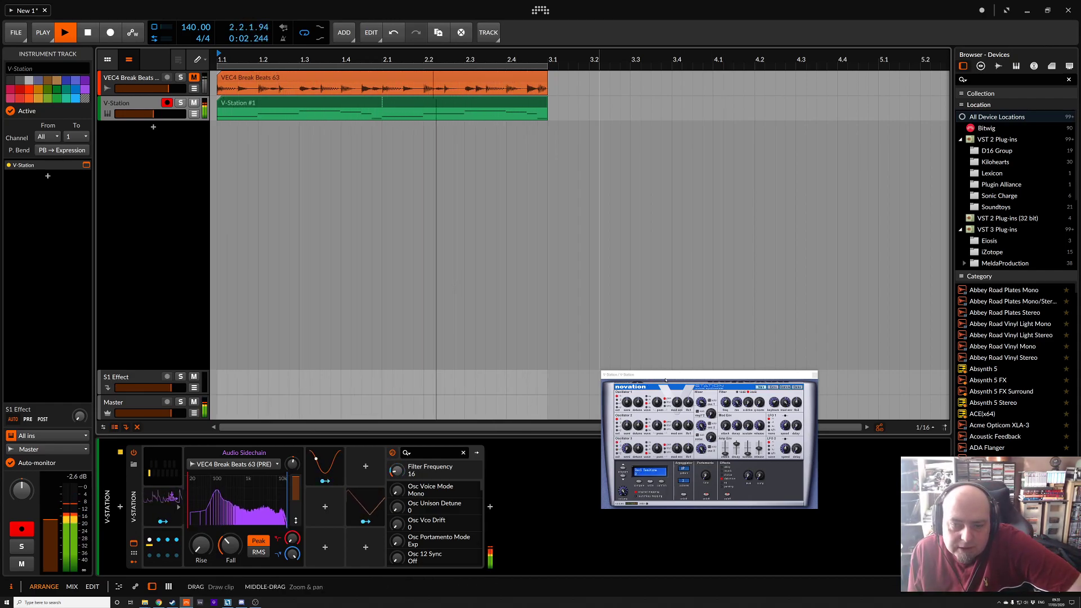
left_click_drag(666, 380, 707, 188)
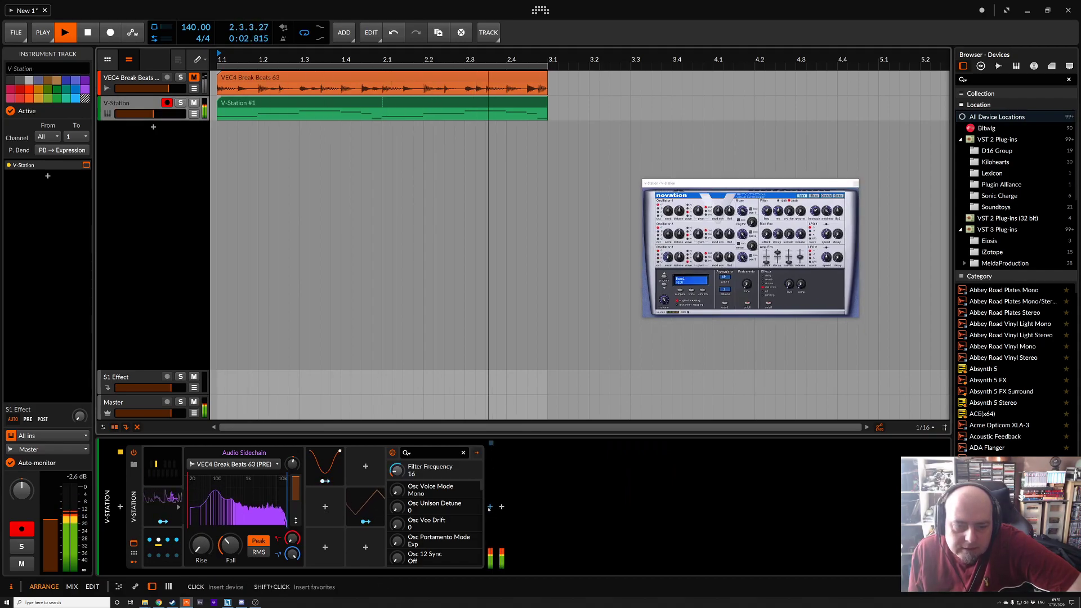
left_click(491, 506)
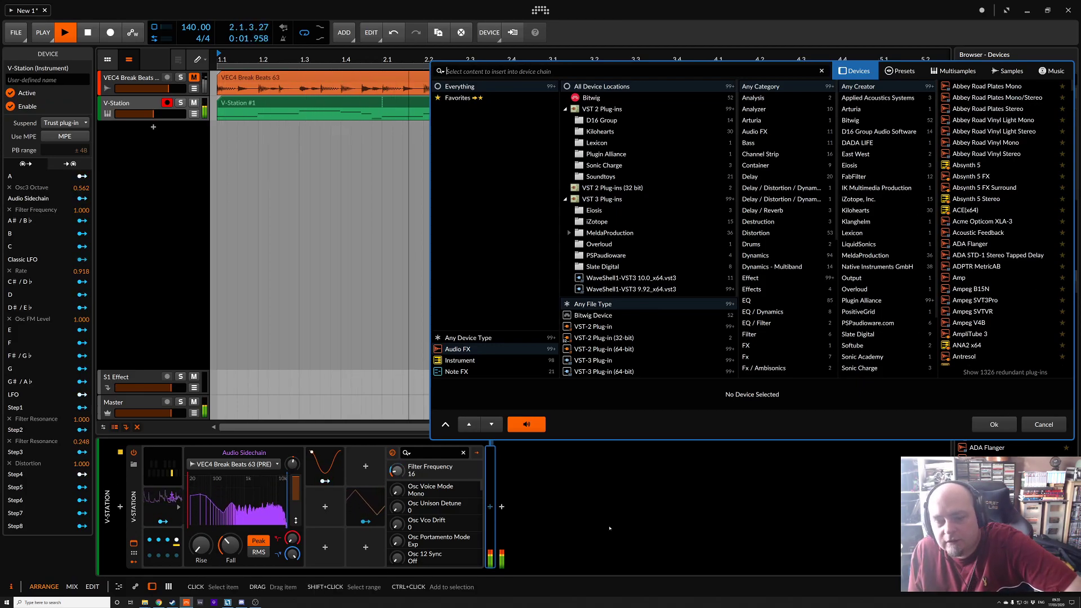
scroll(955, 275, "down", 7)
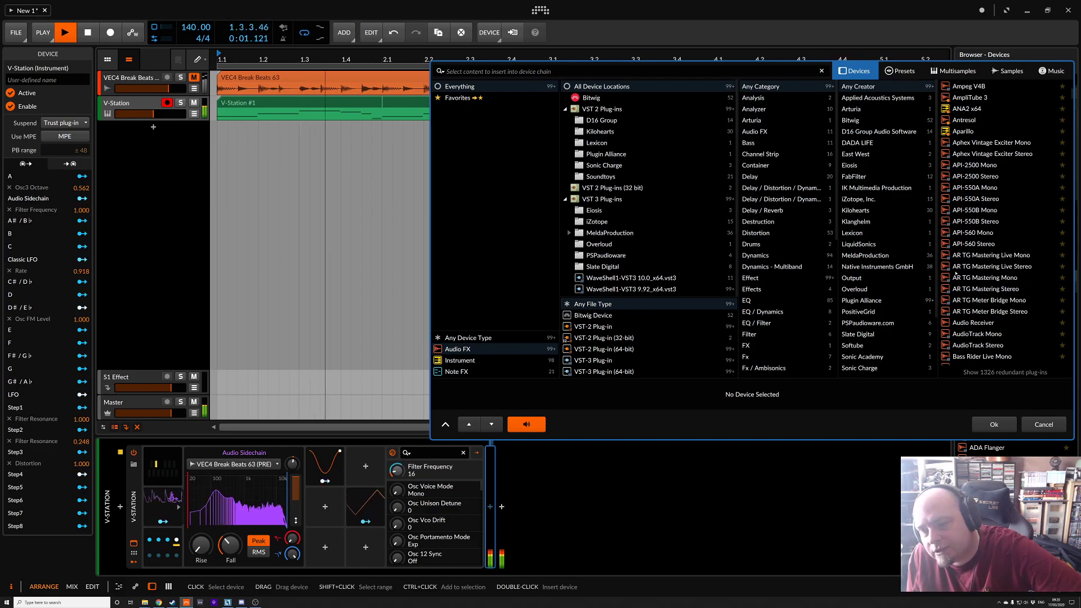
scroll(969, 277, "down", 6)
scroll(977, 278, "down", 7)
scroll(993, 280, "down", 3)
scroll(1005, 279, "down", 1)
scroll(1032, 268, "down", 3)
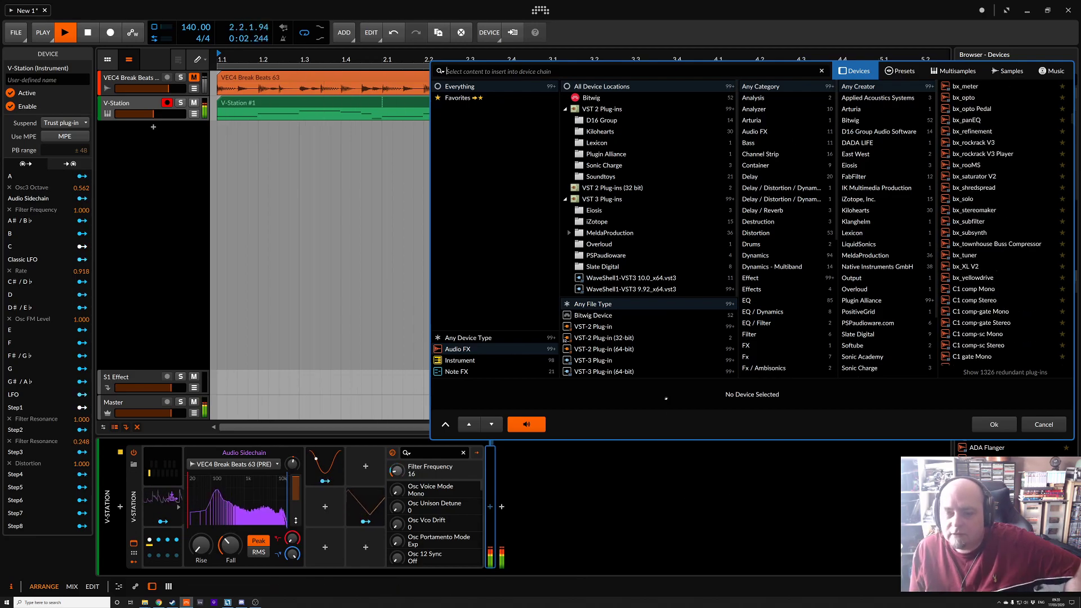
type("val")
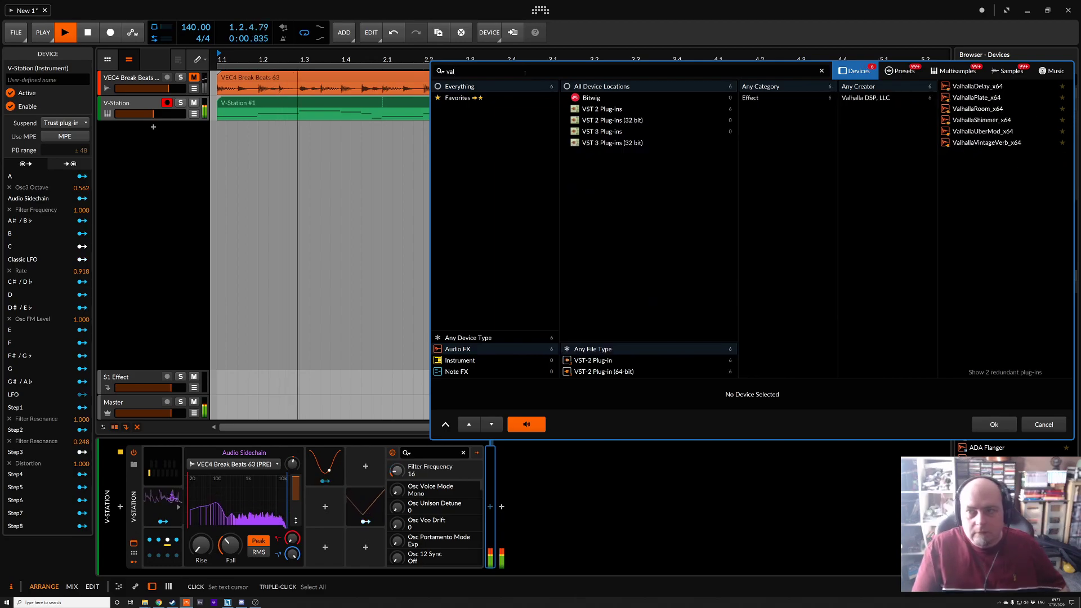
double_click(982, 98)
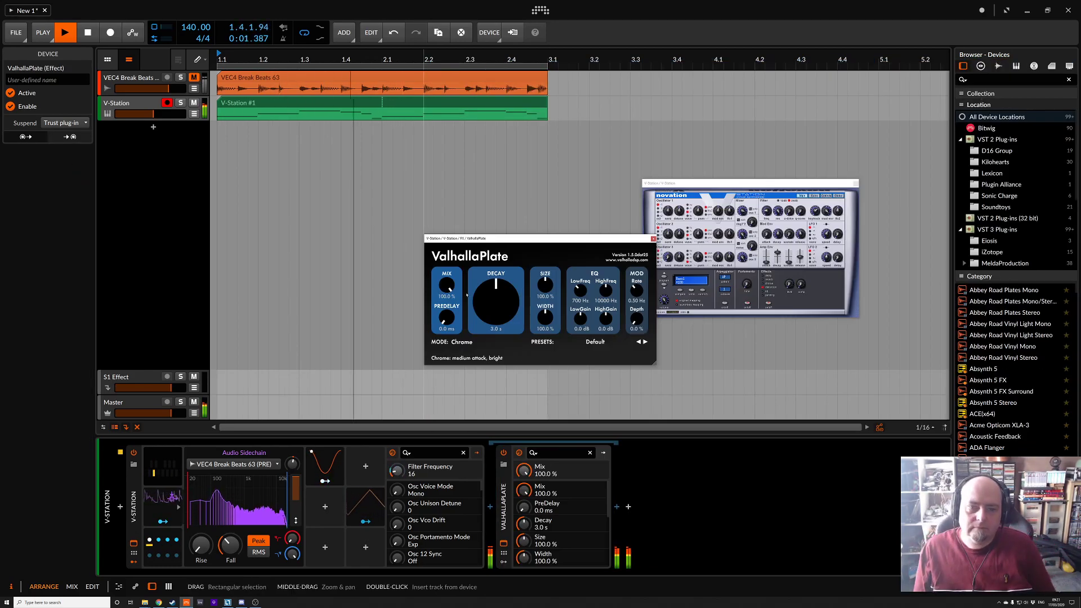
left_click_drag(450, 286, 463, 358)
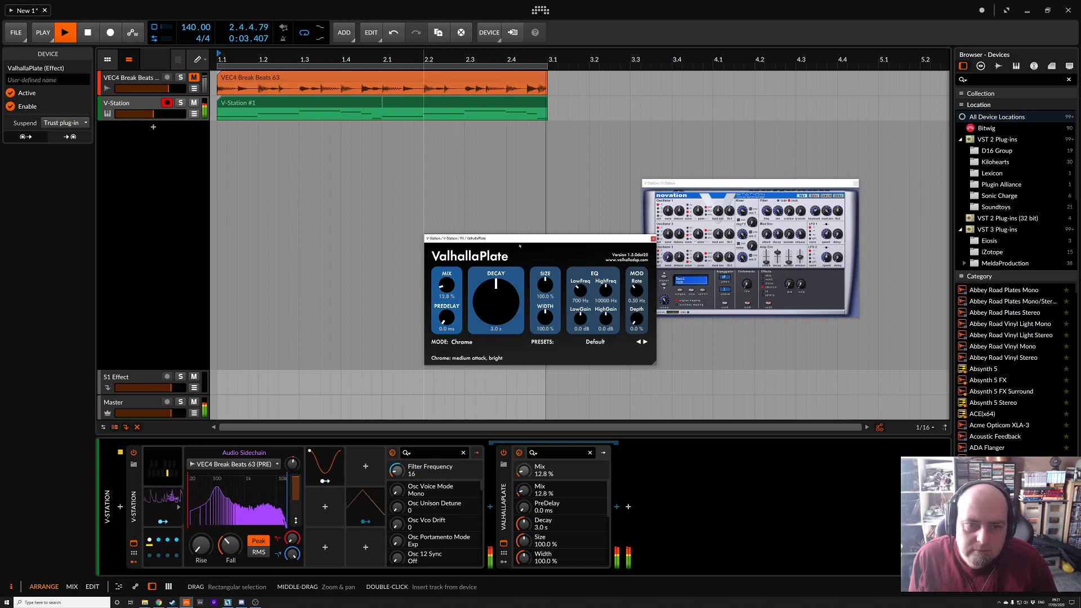
left_click_drag(525, 239, 822, 468)
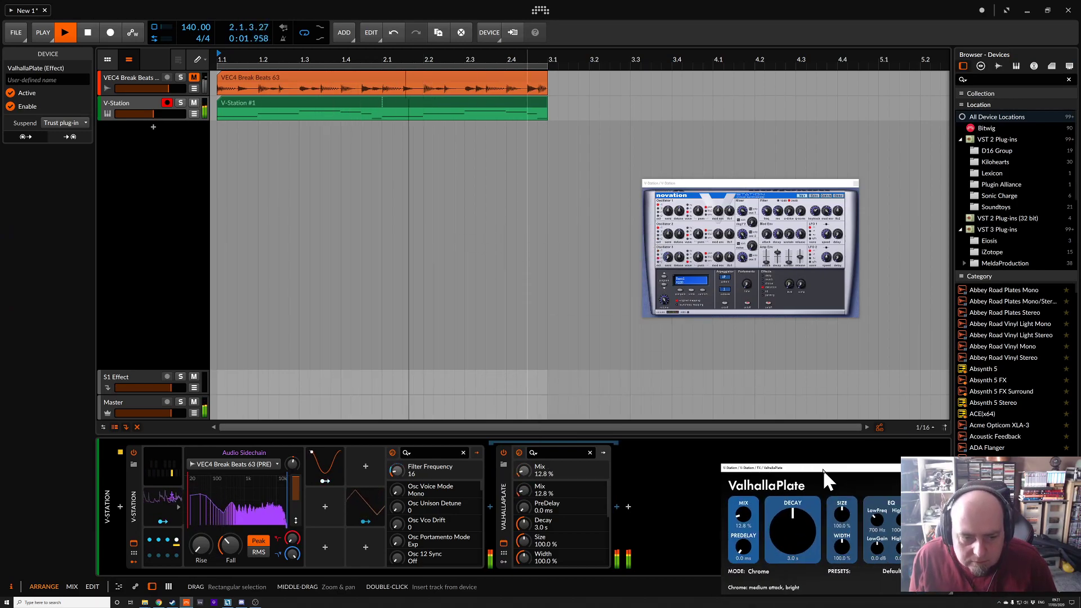
Set ValhallaPlate's Decay to 0.5 s and map the Pitch-12's C note to raise it to 30.0 s.
left_click(162, 480)
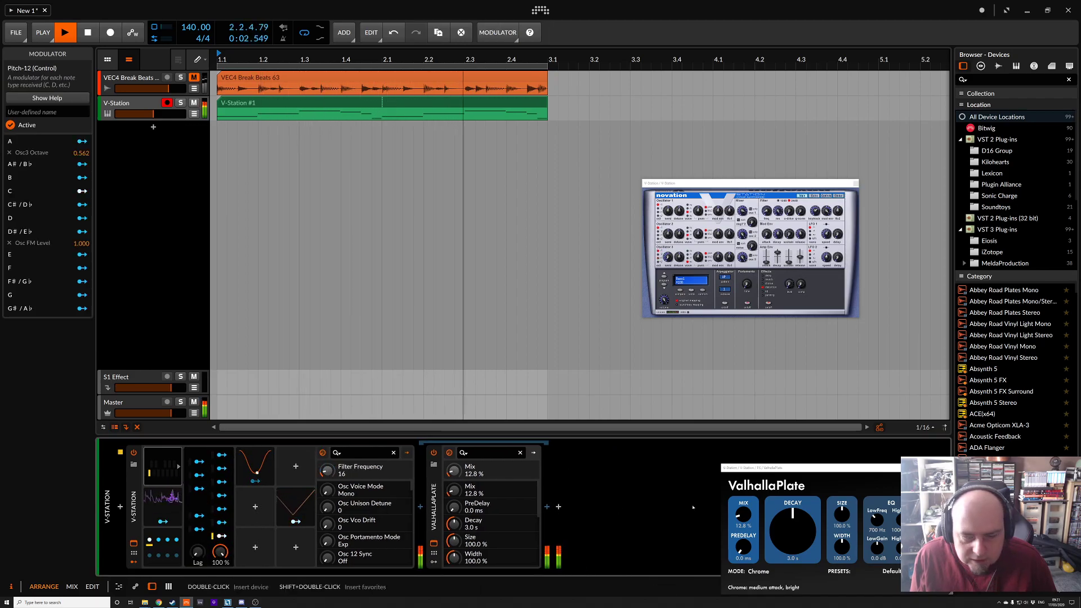
left_click_drag(799, 467, 726, 302)
left_click_drag(720, 368, 720, 431)
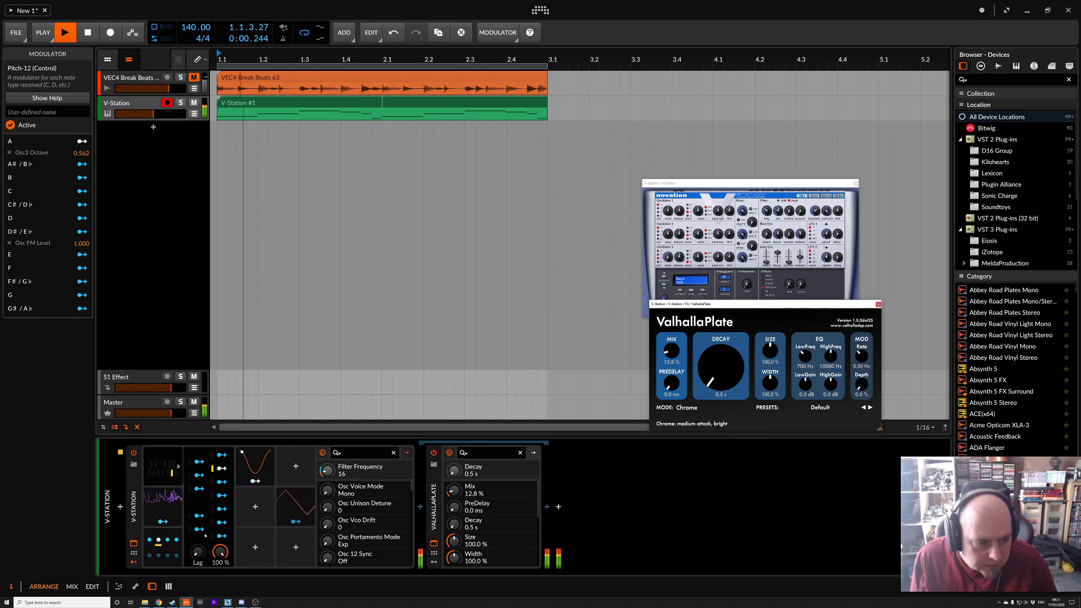
left_click(222, 536)
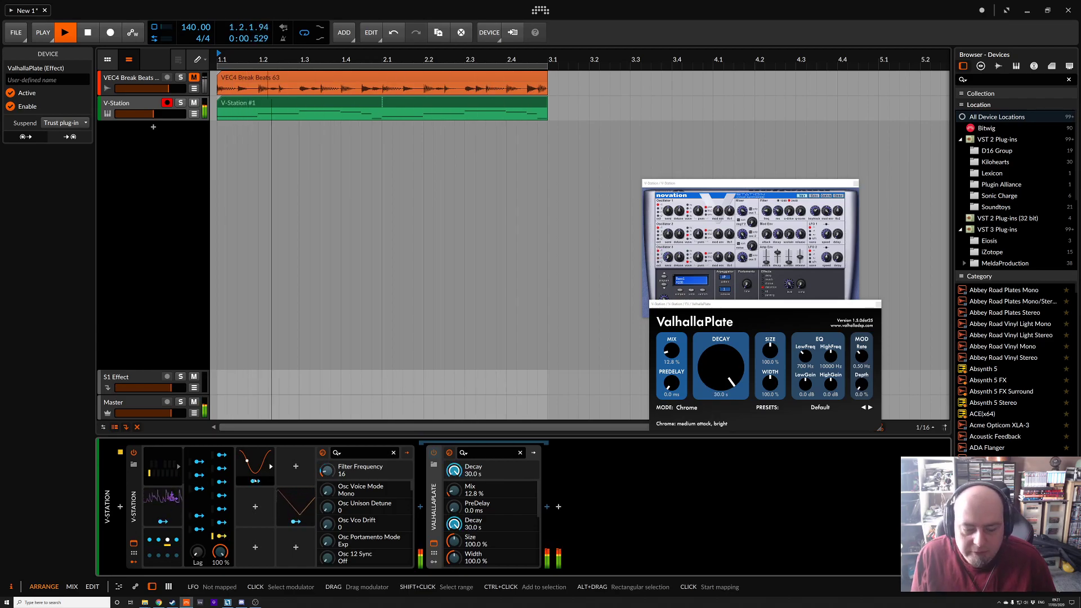
Map the LFO to ValhallaPlate's Mix with an amount of 0.542, and close the reverb's plug-in window.
left_click(671, 351)
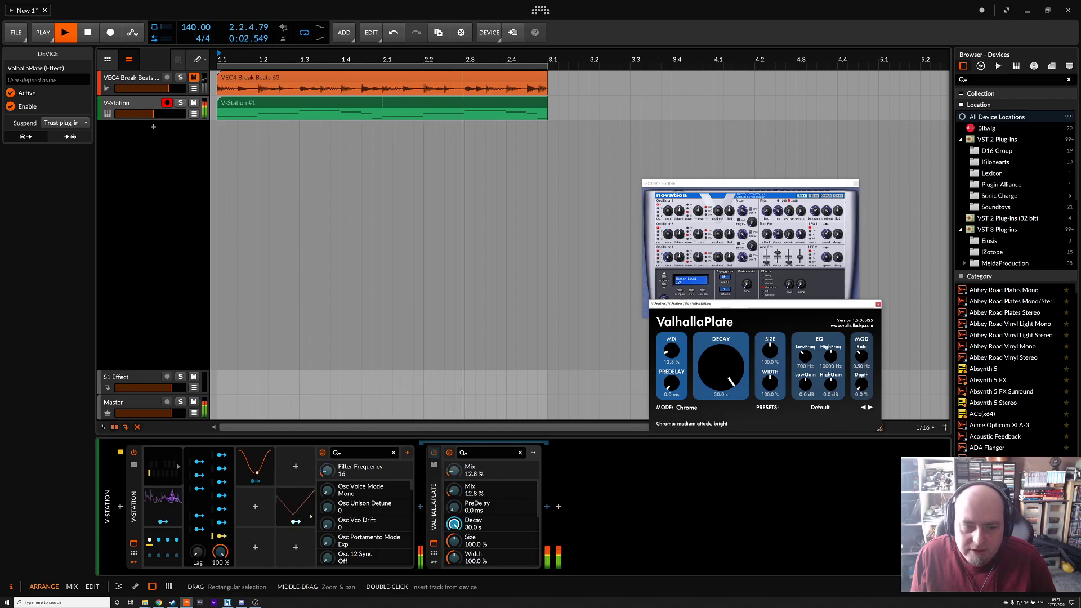
left_click(255, 481)
left_click_drag(454, 471, 453, 416)
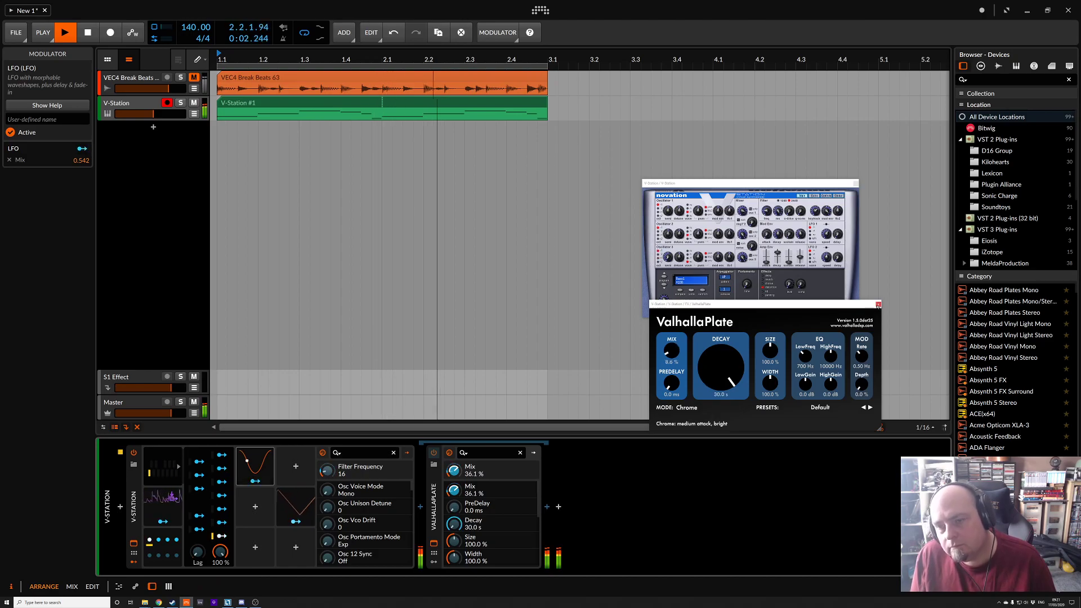
left_click(877, 304)
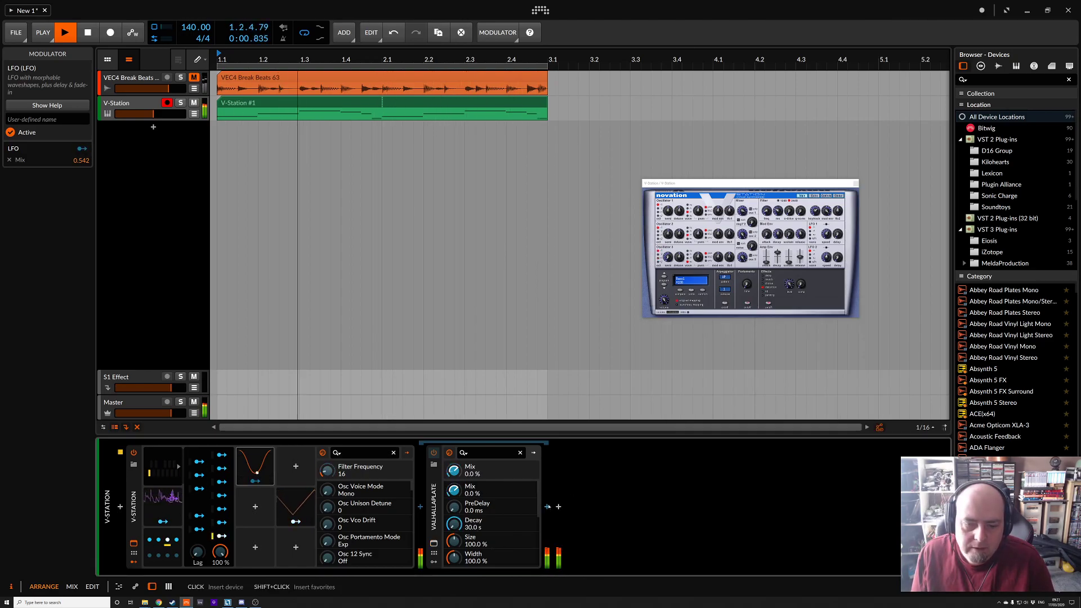
left_click(547, 507)
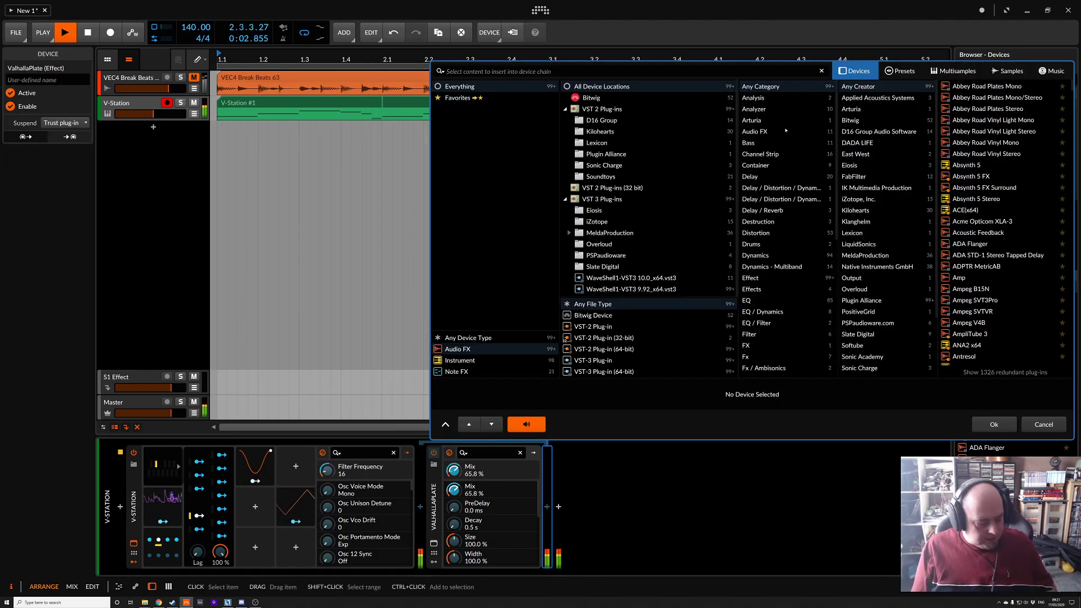
type("deca")
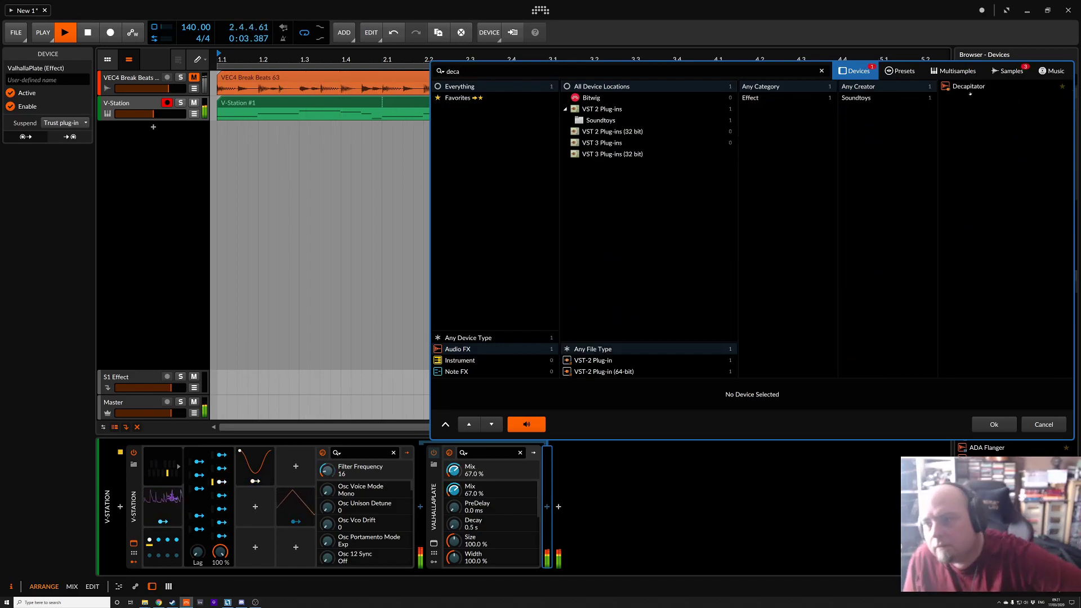
double_click(973, 86)
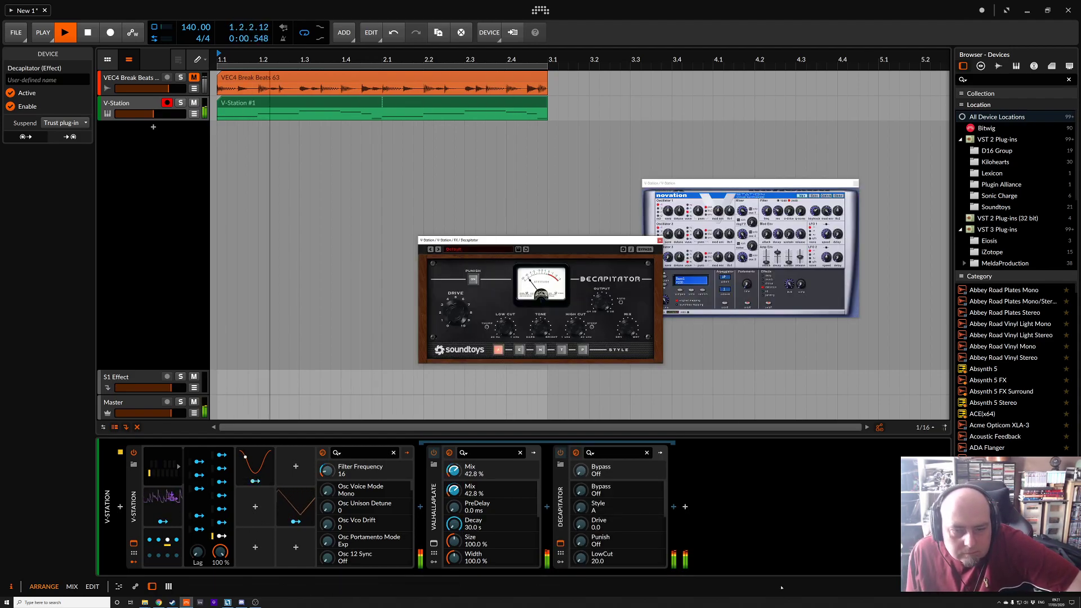
Turn on the Decapitator's Punish switch, move its window below the V-Station, and set LowCut to 62.1.
left_click(474, 278)
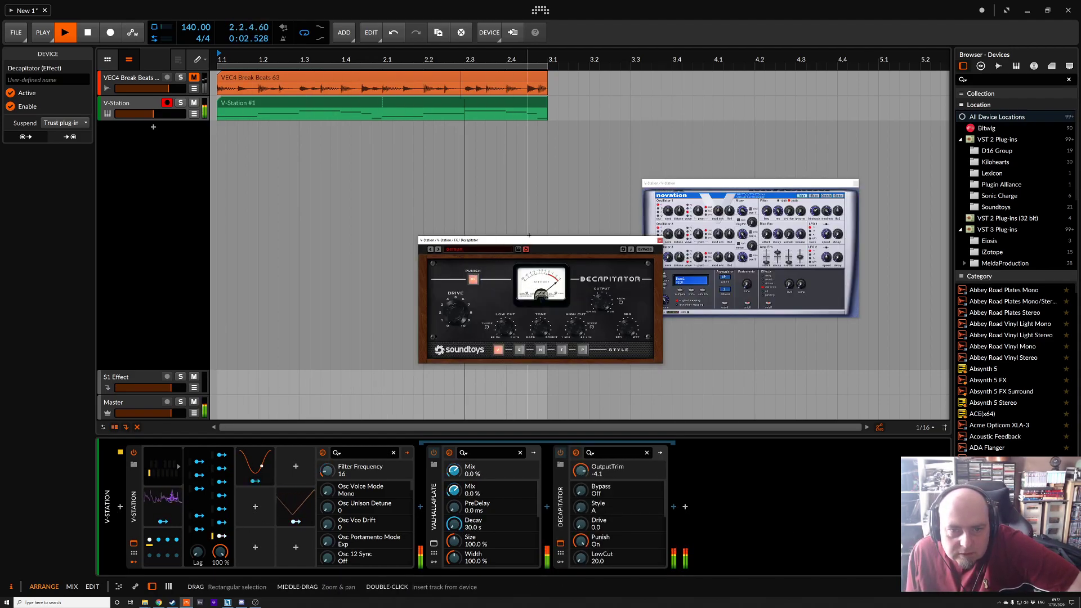
left_click_drag(538, 243, 686, 330)
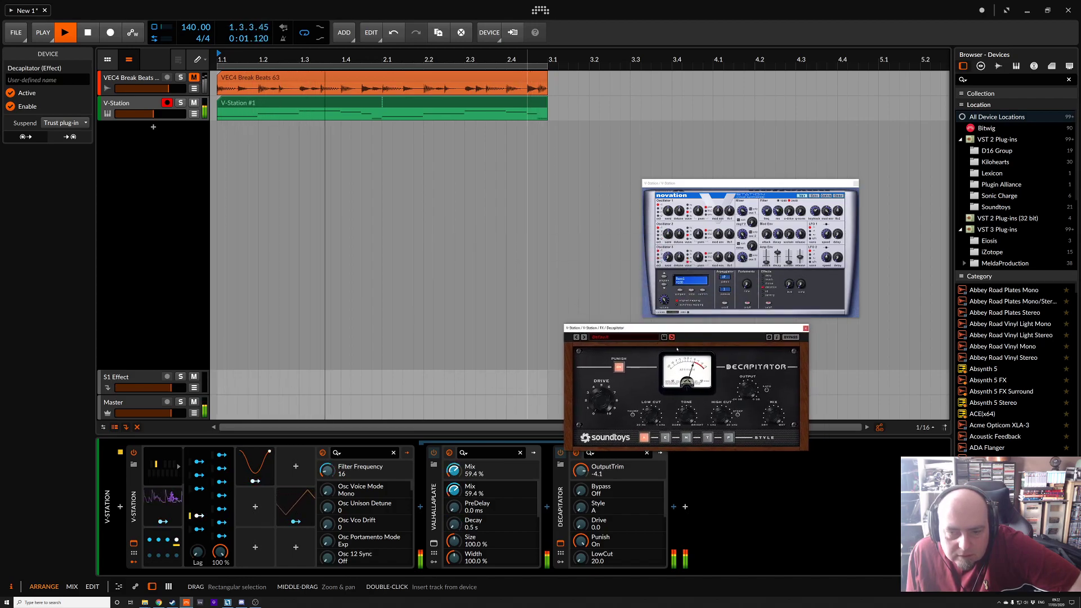
left_click_drag(655, 422, 656, 405)
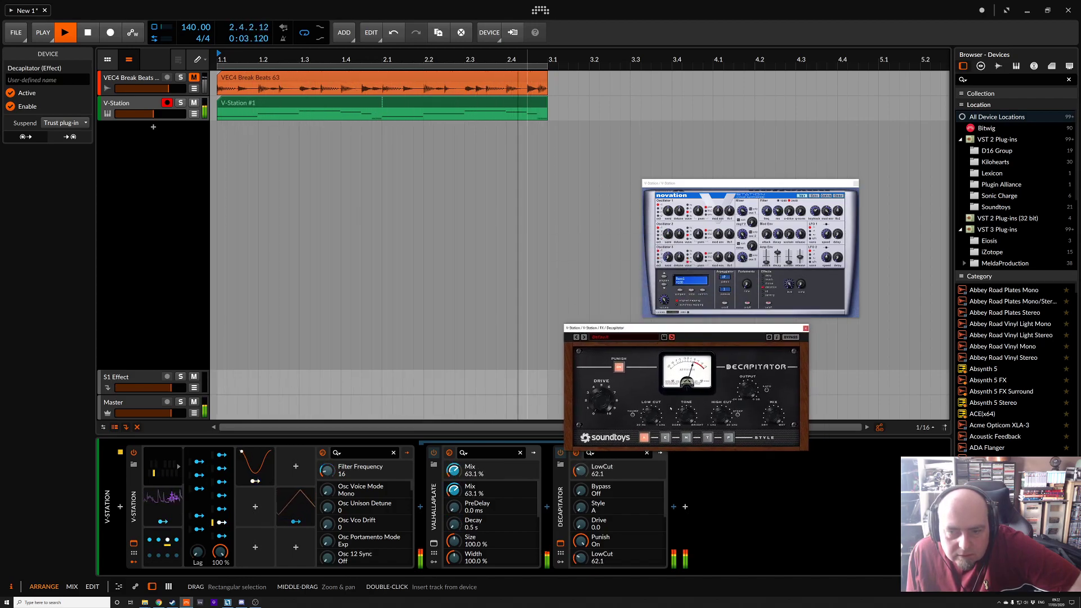
Compare Decapitator styles A and E, leaving style E selected.
left_click(664, 437)
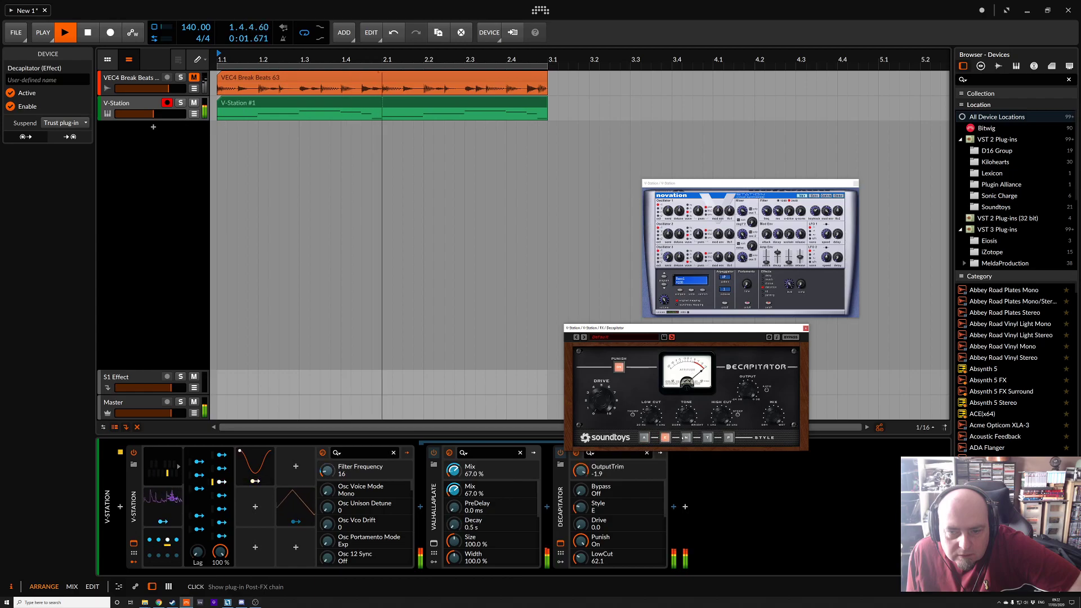
left_click(644, 438)
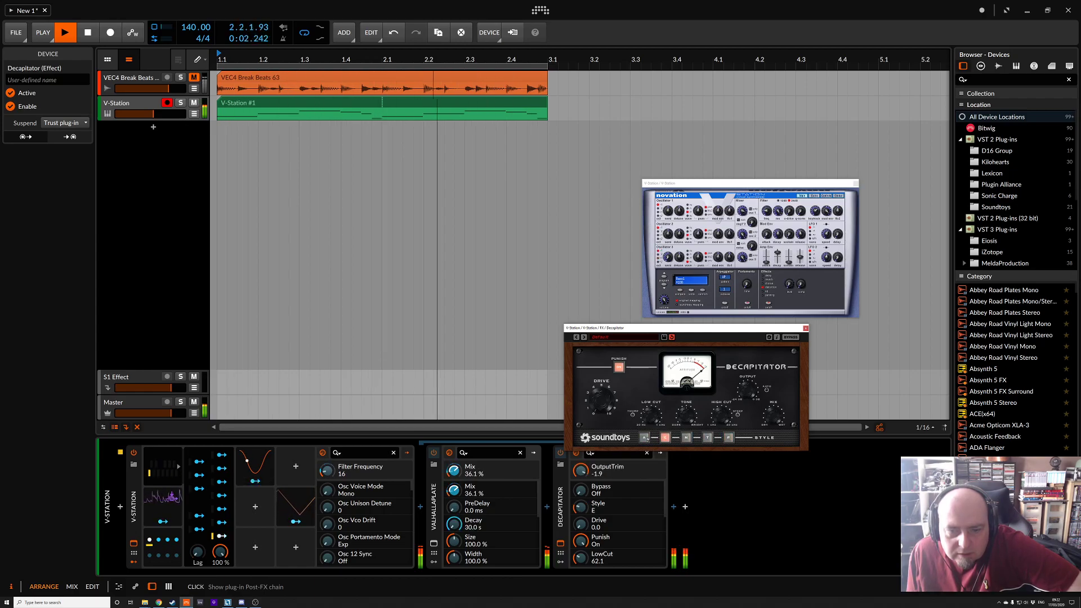
left_click(665, 438)
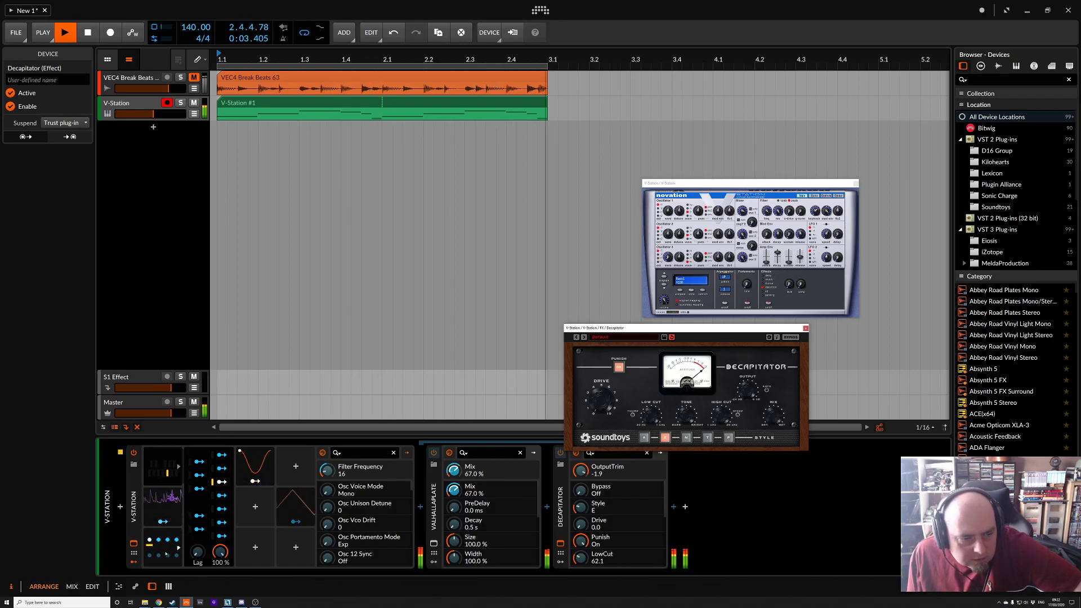
Map ParSeq-8's Step1 to the Decapitator's Style with an amount of 0.582, and close the Decapitator's plug-in window.
left_click(150, 540)
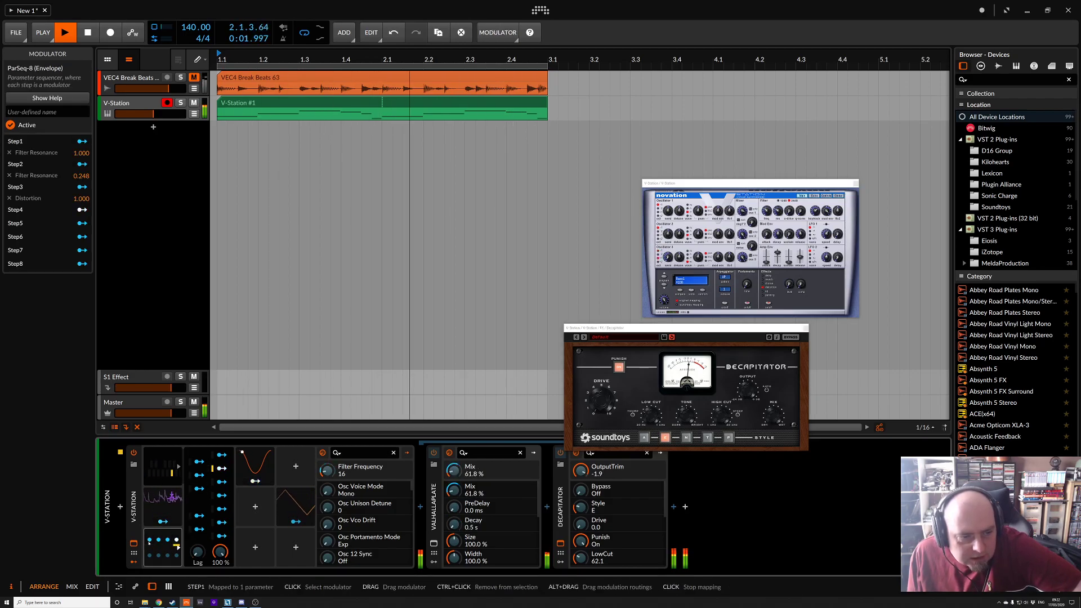
left_click_drag(605, 516, 605, 490)
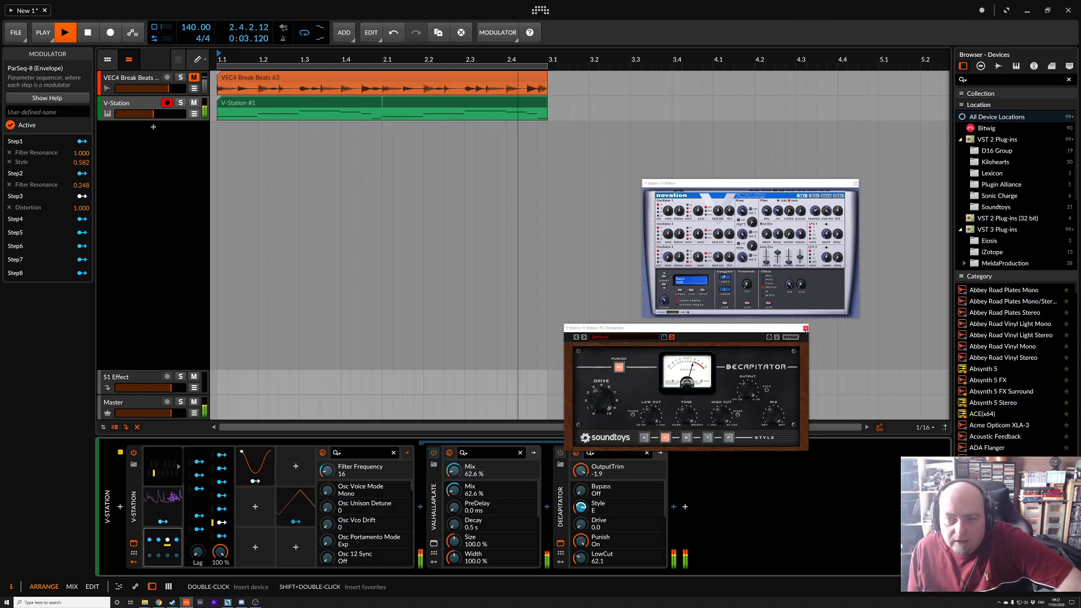
left_click(806, 329)
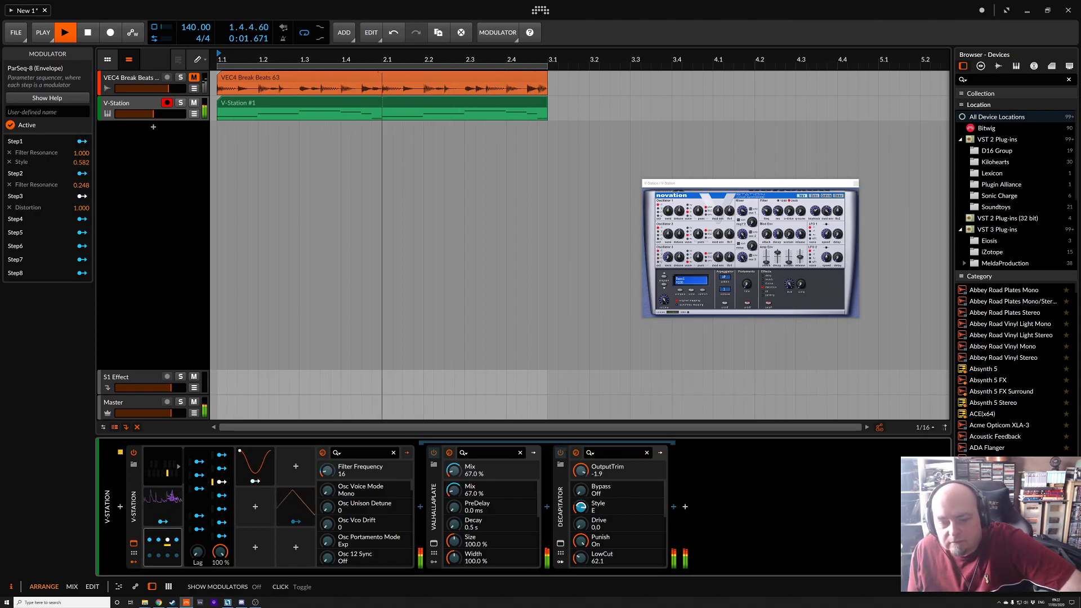
Show the Decapitator's modulator slots, insert a Note Counter modulator there, and inspect its settings.
left_click(560, 465)
left_click(578, 466)
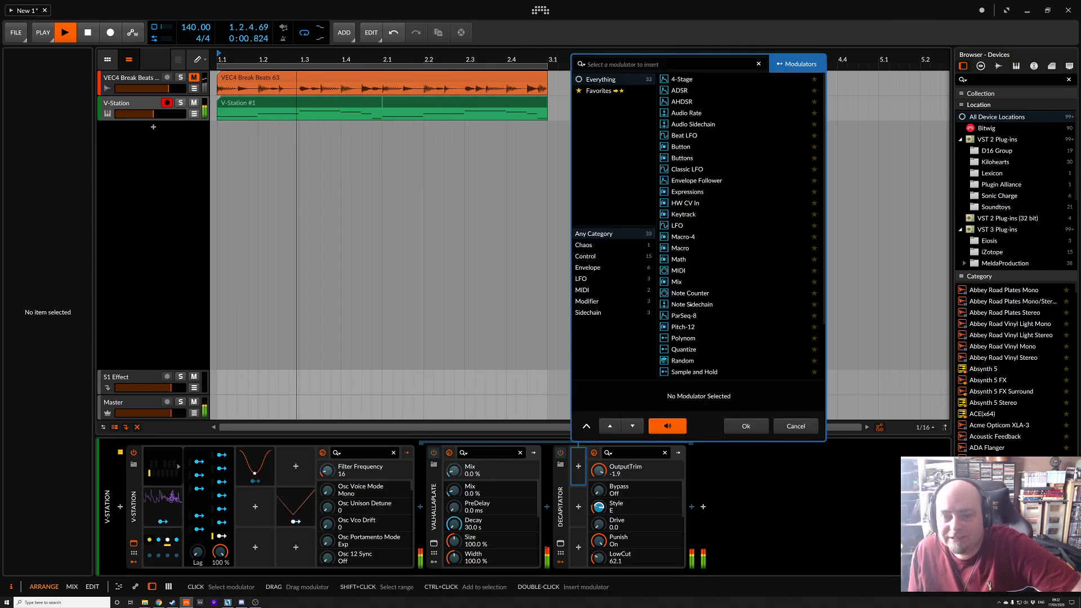
double_click(689, 294)
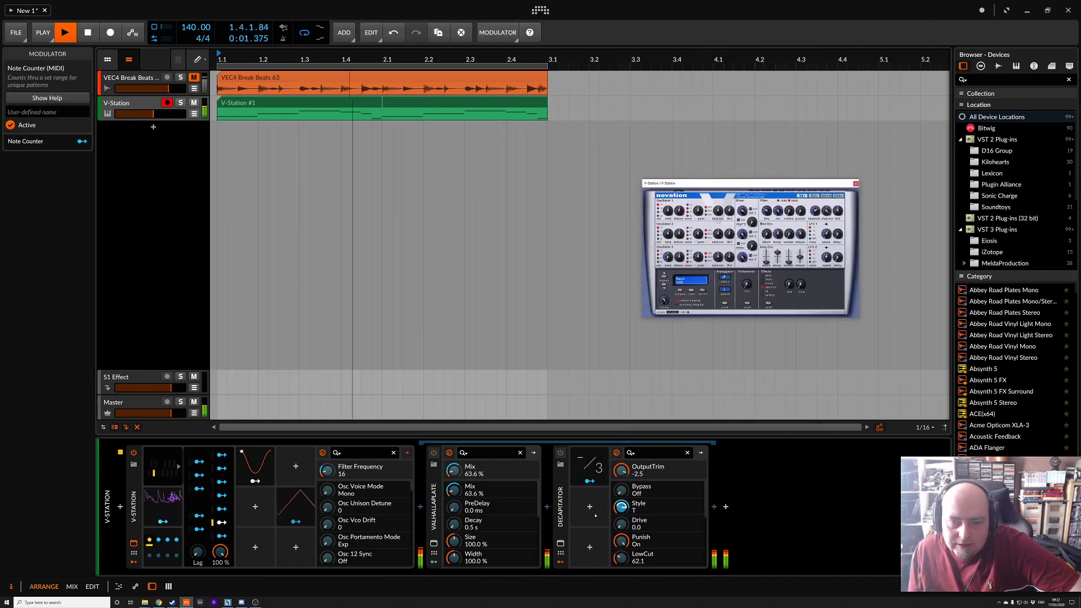
left_click(560, 543)
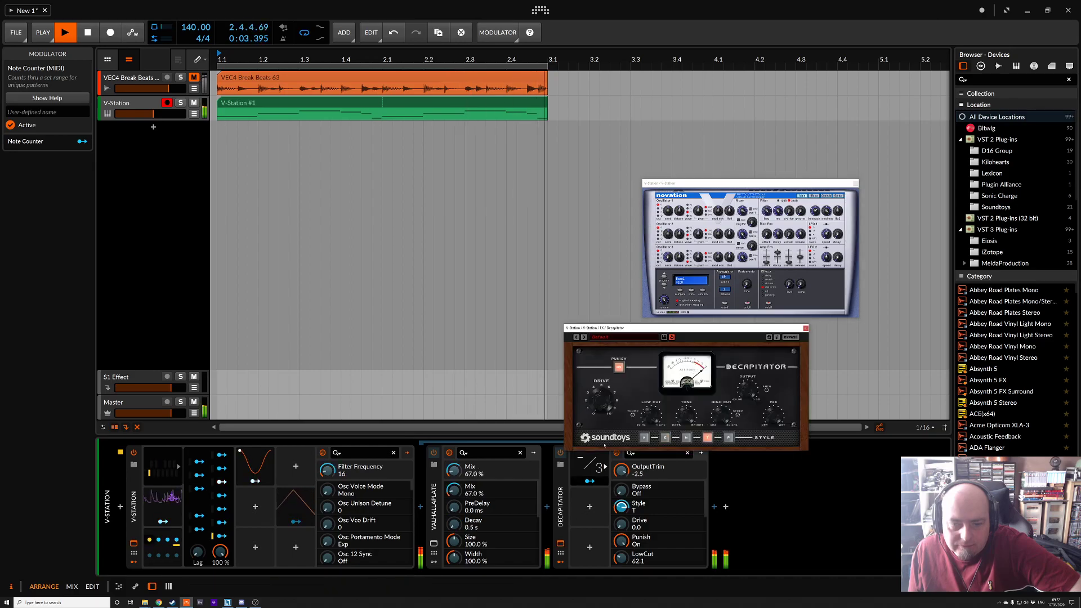
left_click(806, 329)
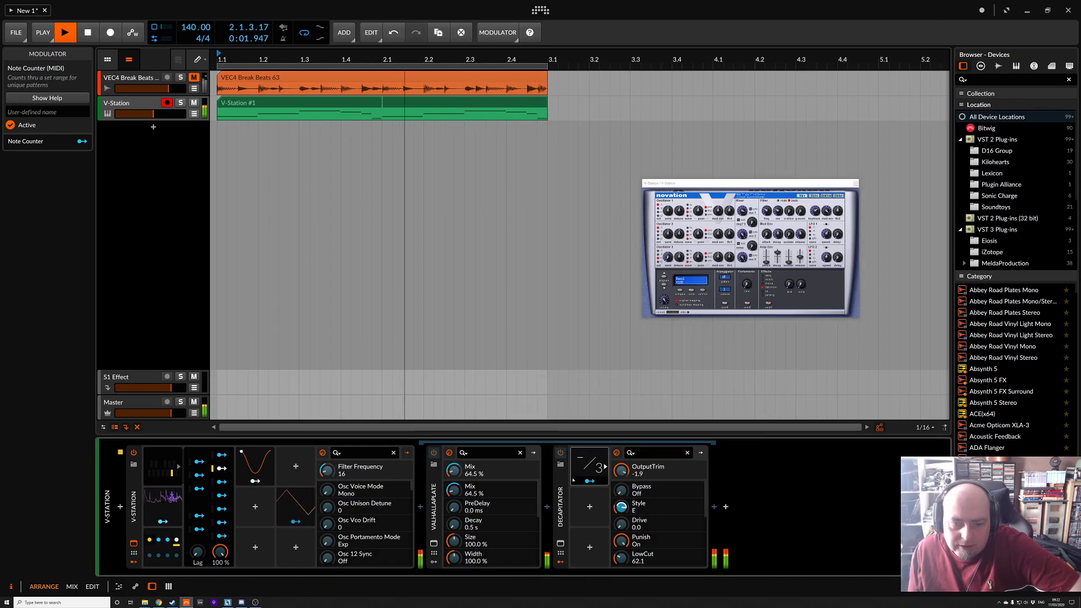
left_click(588, 464)
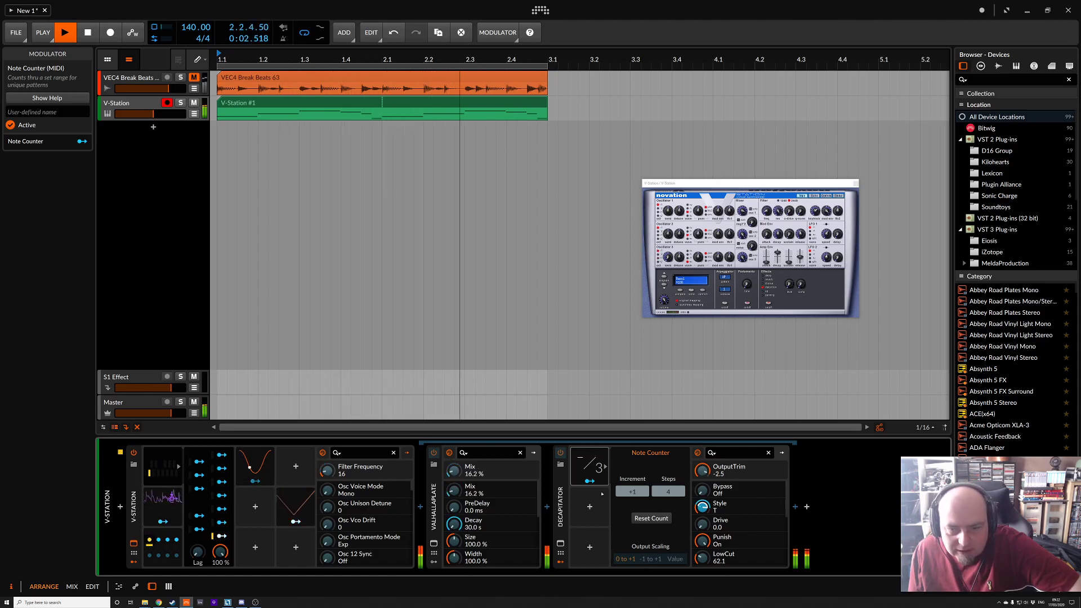
left_click(589, 463)
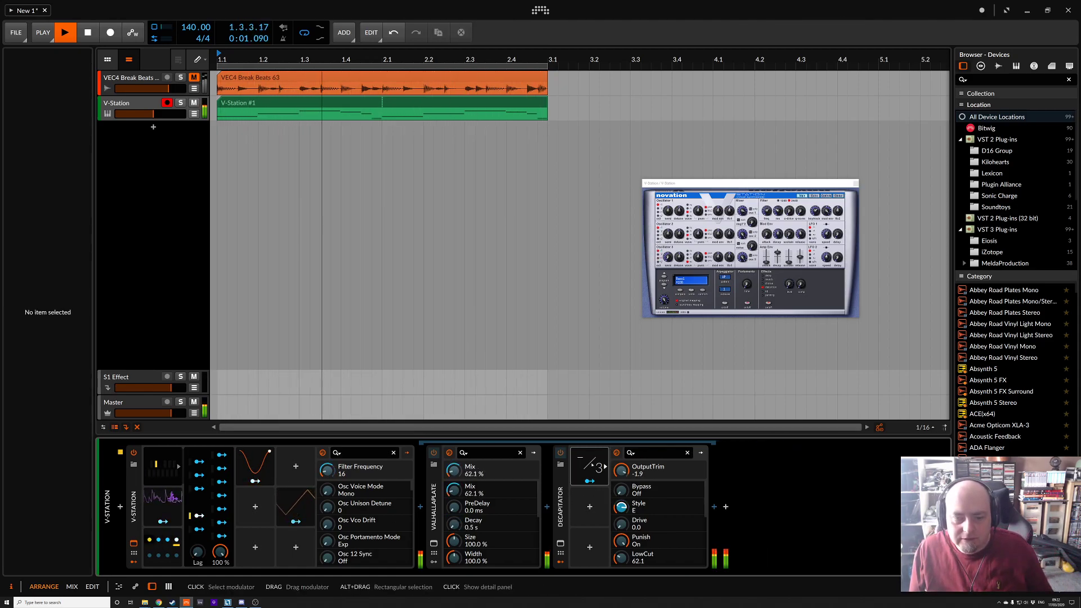
left_click(590, 468)
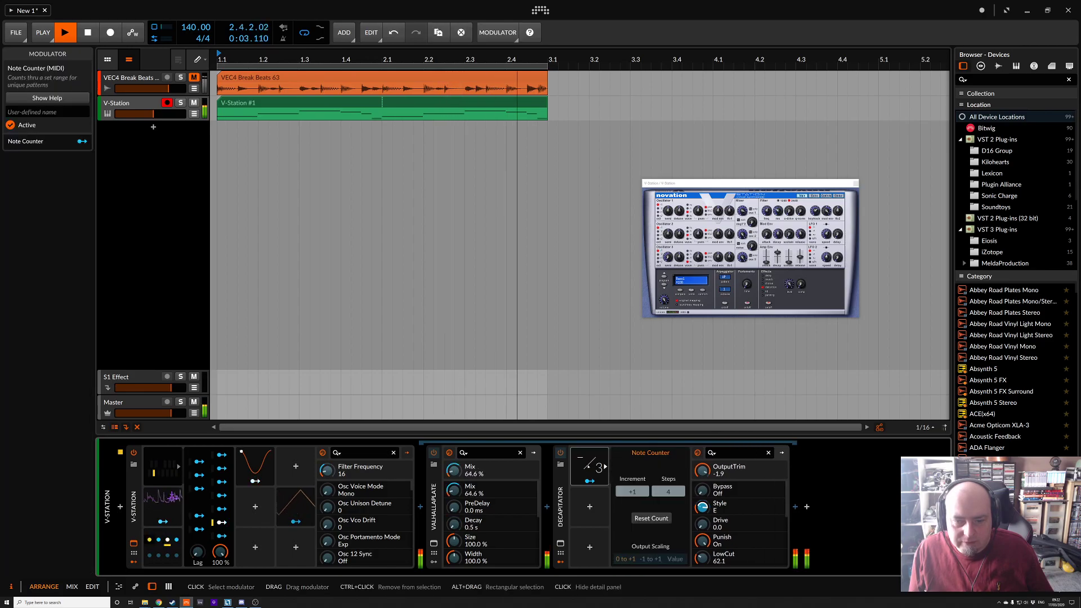
Delete the Note Counter from the Decapitator and insert a Note Counter in the V-Station's modulator slots instead.
right_click(587, 465)
key("Delete")
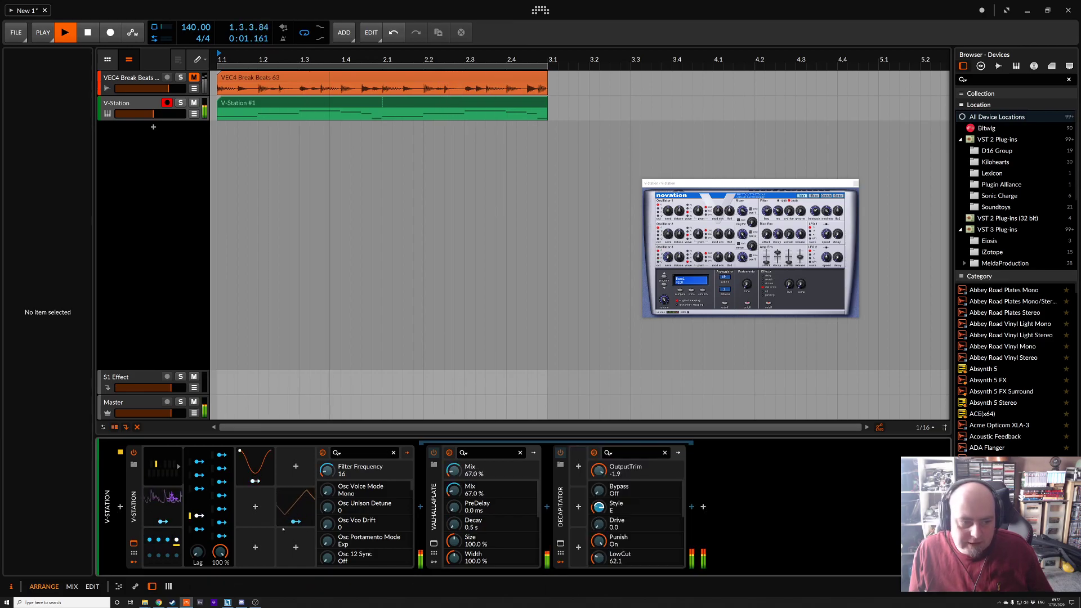
left_click(255, 507)
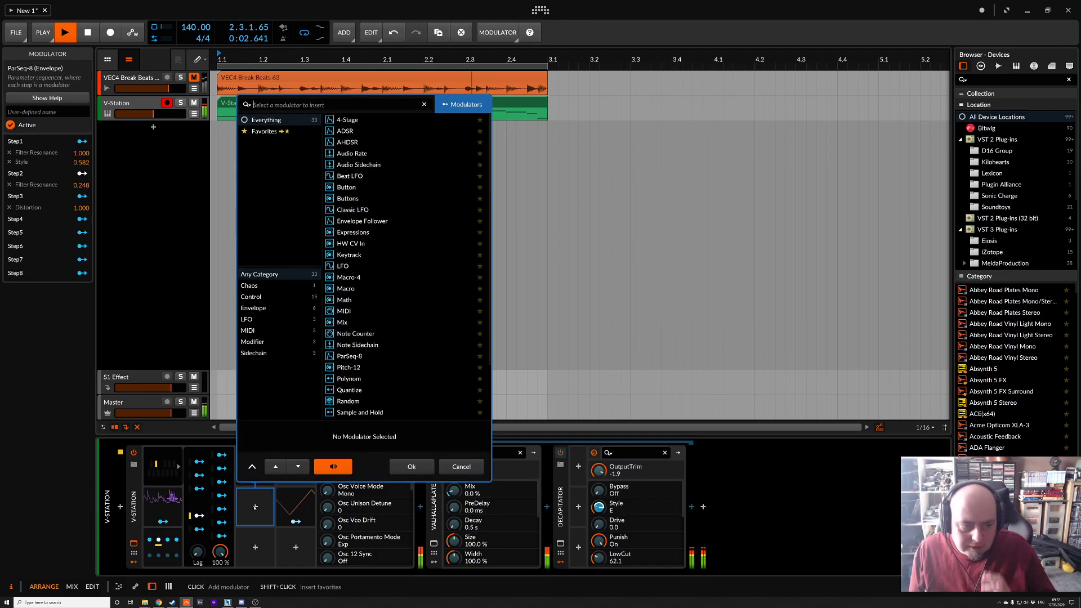
double_click(372, 334)
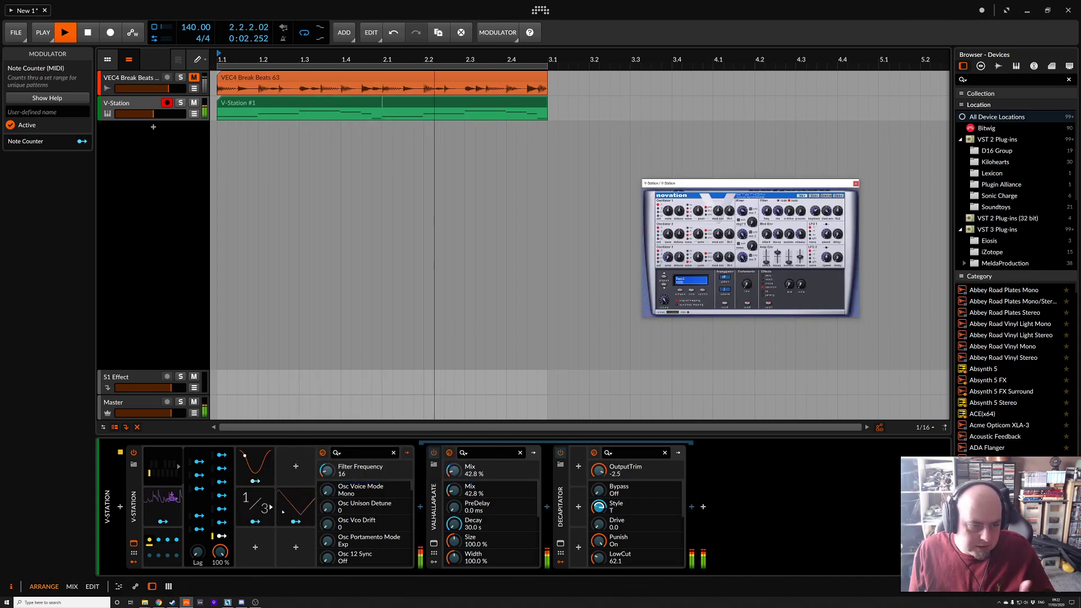
Insert a Random modulator on the Decapitator, then open the Decapitator's plug-in window and place it over the V-Station.
left_click(578, 466)
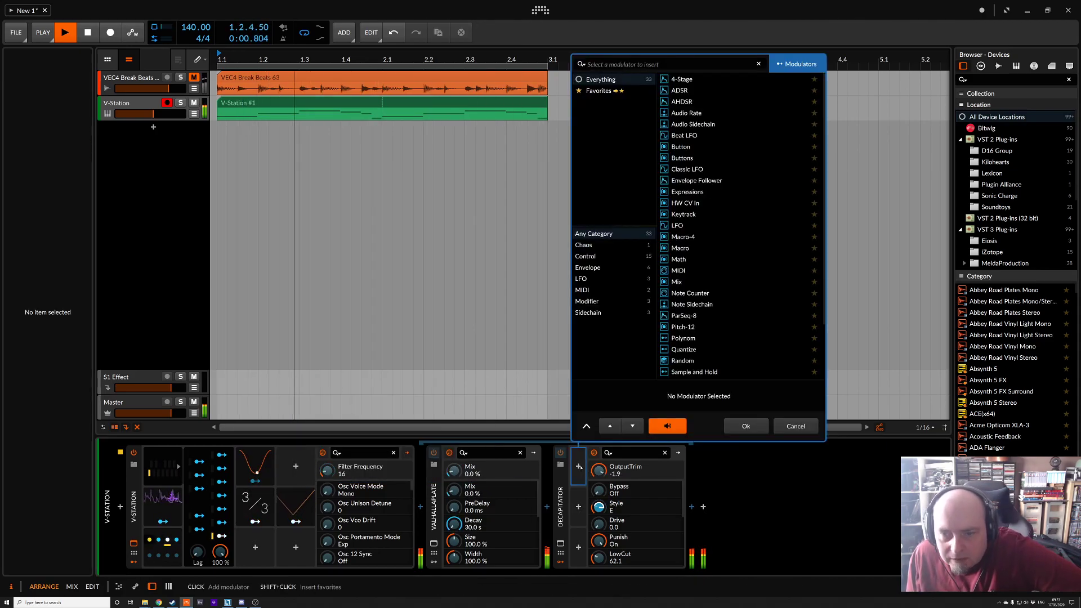
double_click(683, 361)
left_click(561, 544)
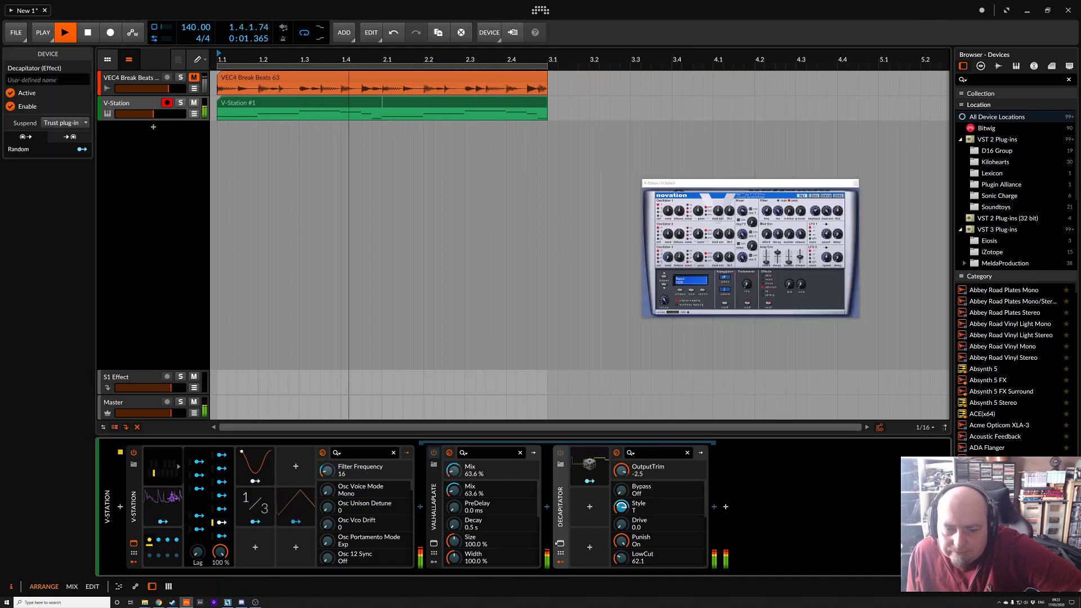
left_click_drag(718, 329, 765, 214)
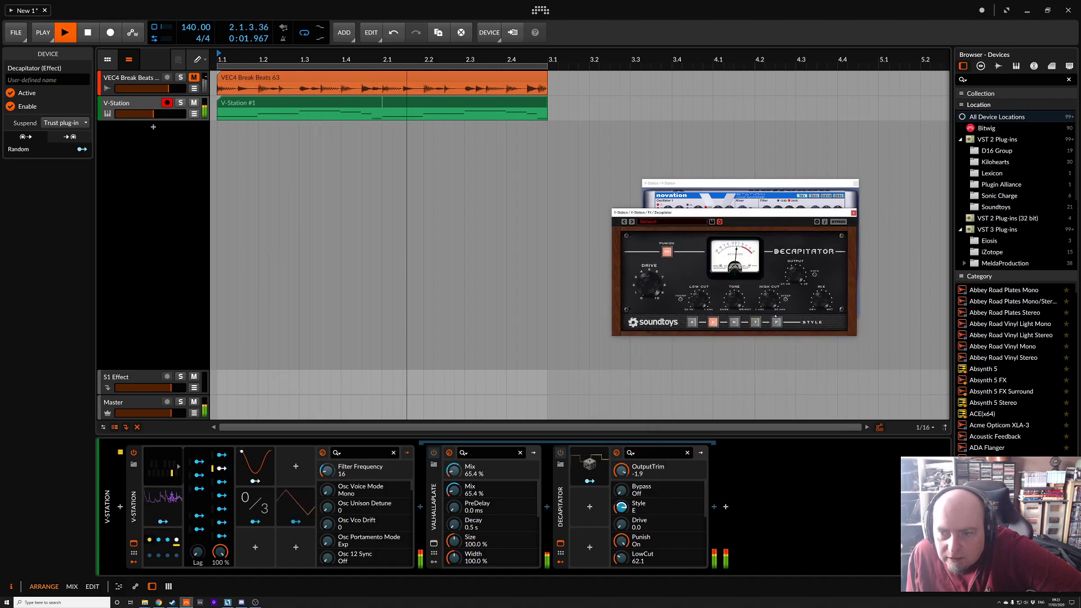
Map the Random modulator to the Decapitator's Tone with an amount of 1.000.
left_click(591, 476)
left_click(741, 296)
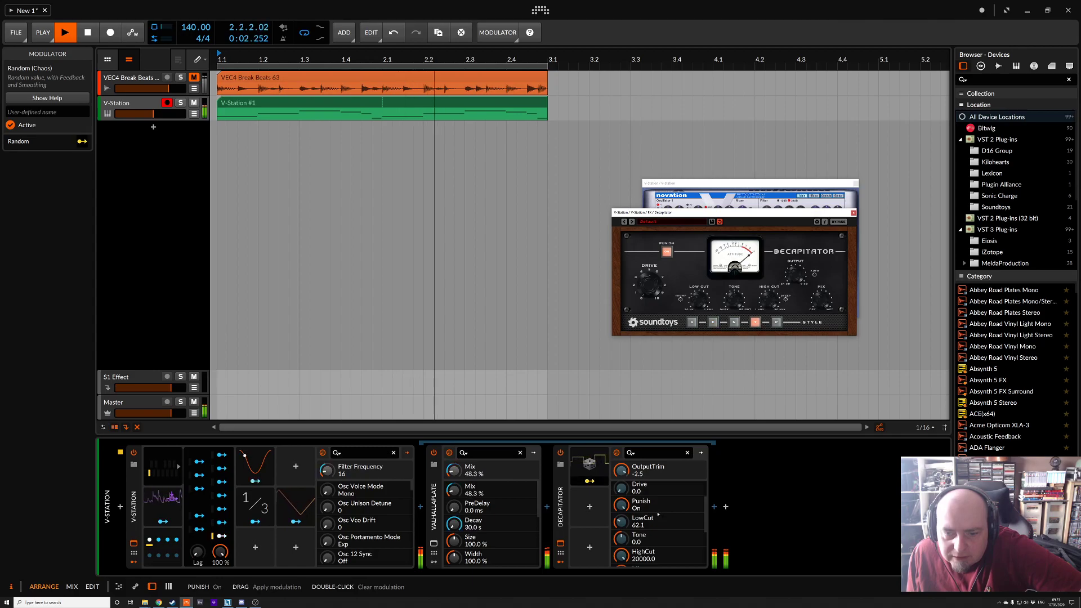
scroll(652, 513, "up", 2)
left_click_drag(622, 498, 622, 489)
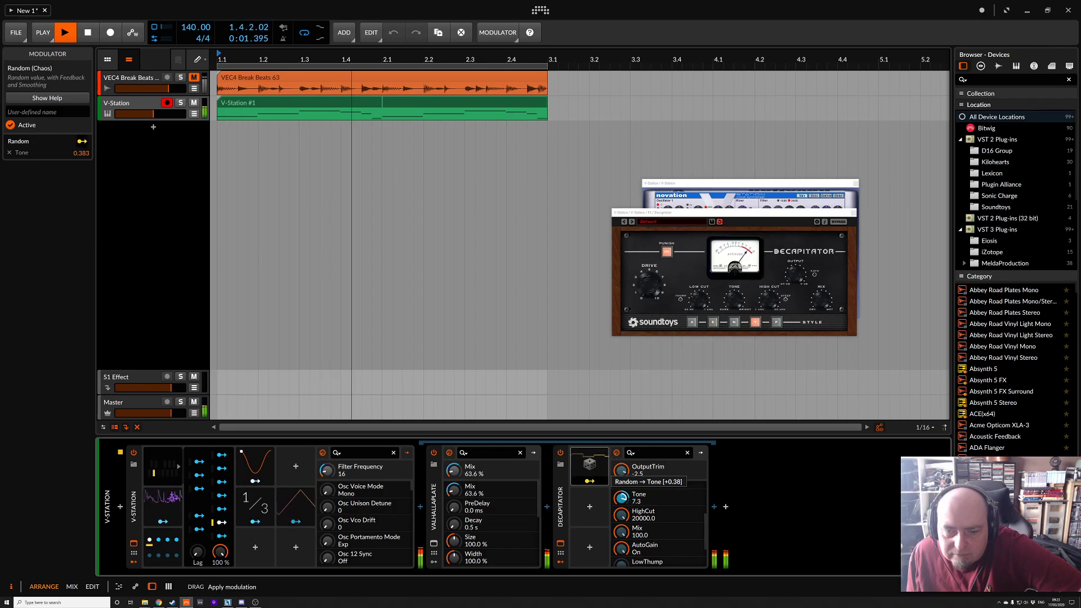
left_click(590, 481)
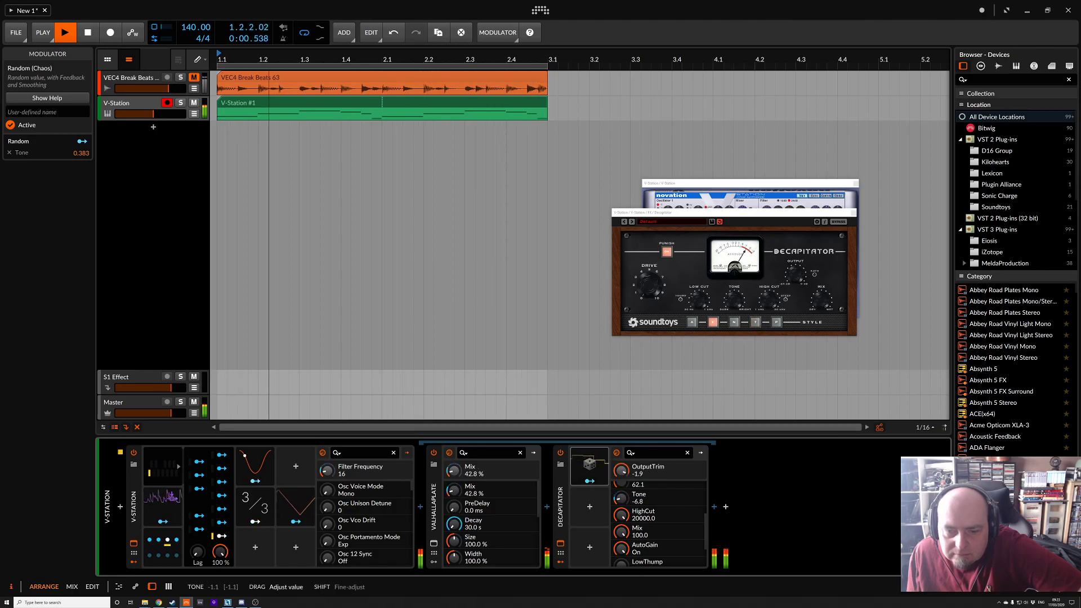
left_click(590, 481)
left_click_drag(621, 500, 621, 445)
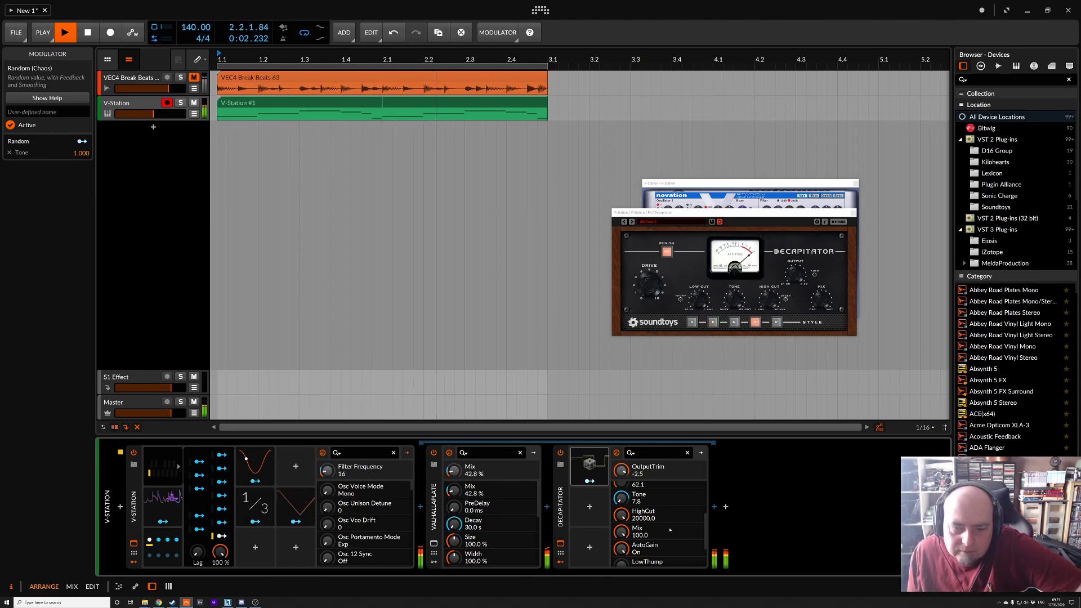
Map the Note Counter to the Decapitator's Drive with an amount of 0.388, and close both plug-in windows.
scroll(670, 529, "up", 3)
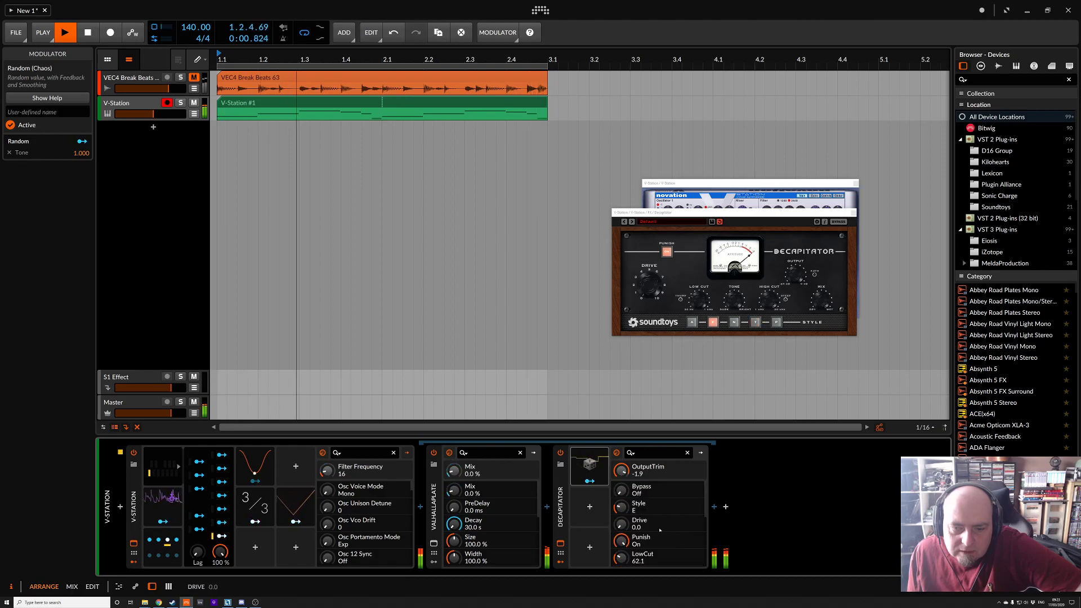
left_click(255, 522)
left_click_drag(621, 525, 621, 520)
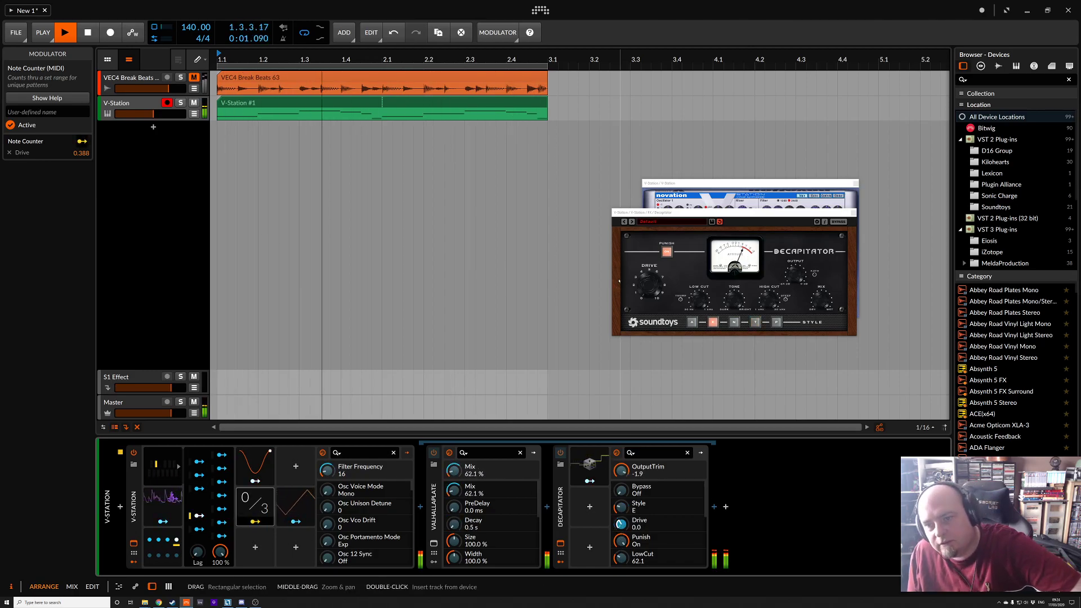
left_click(854, 213)
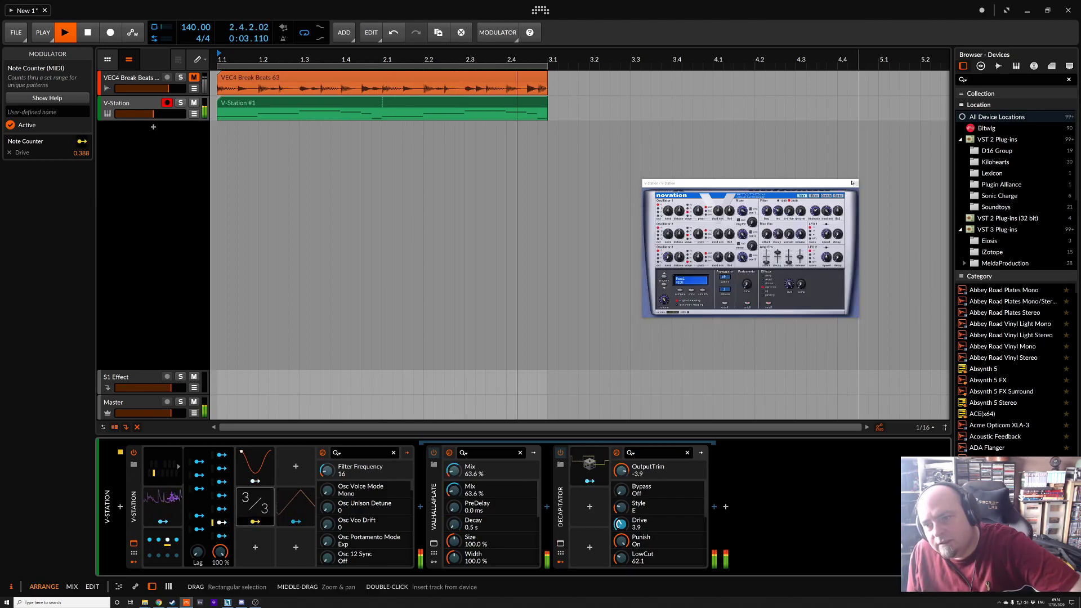
left_click(855, 184)
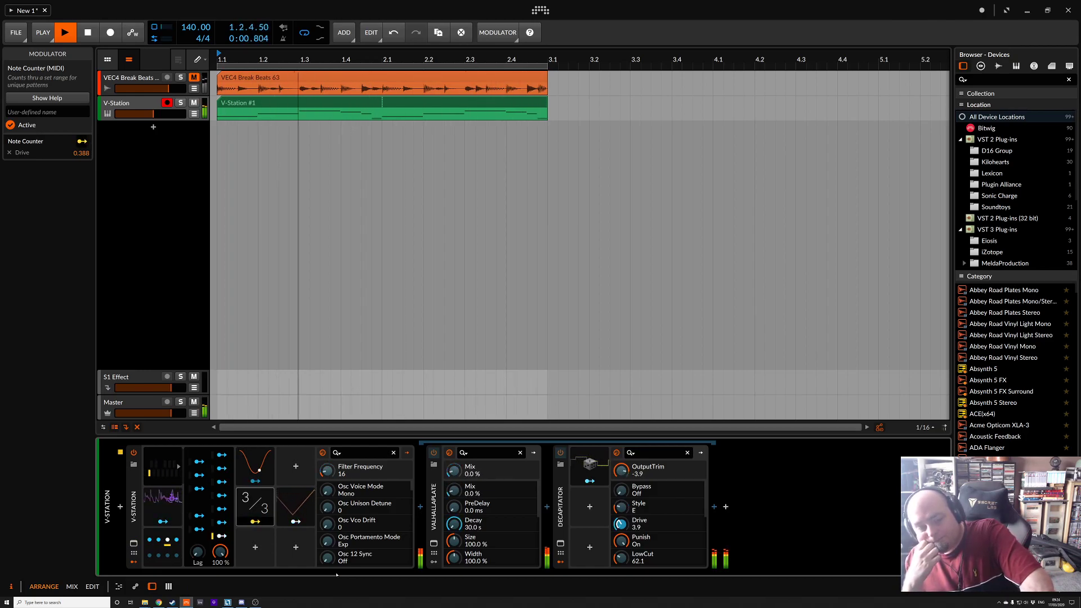
Insert a Vector-8 modulator in the V-Station's empty modulator slot below the Note Counter.
left_click(269, 567)
left_click(255, 547)
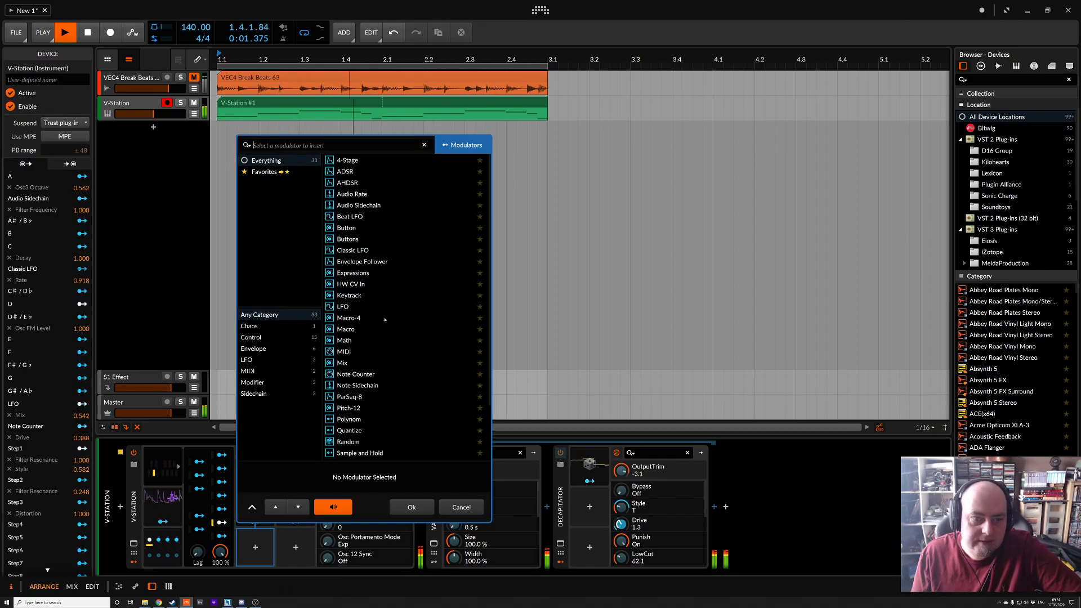
scroll(385, 319, "down", 3)
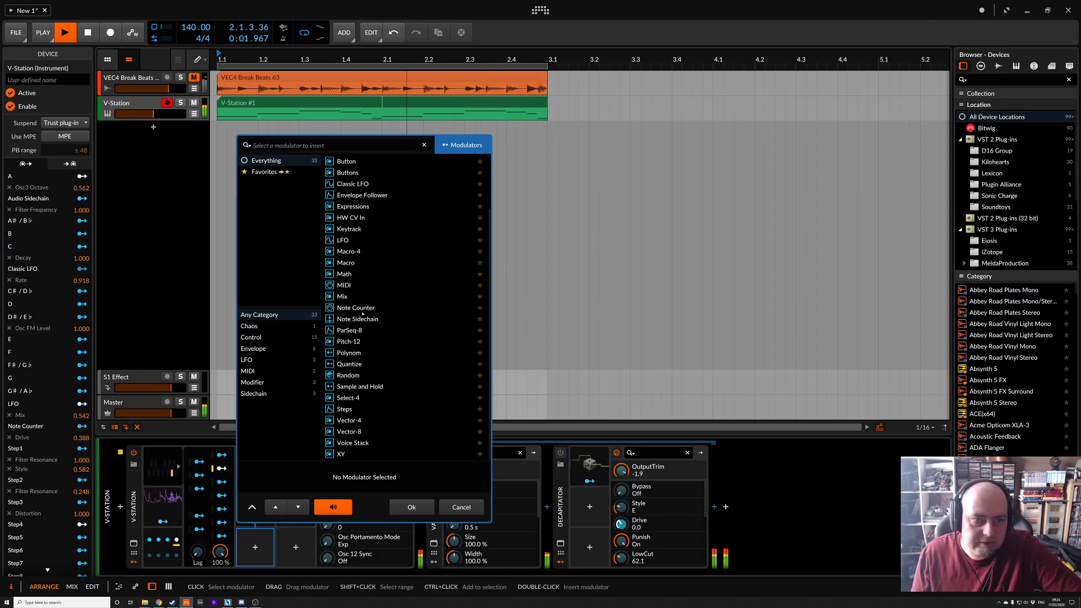
double_click(361, 433)
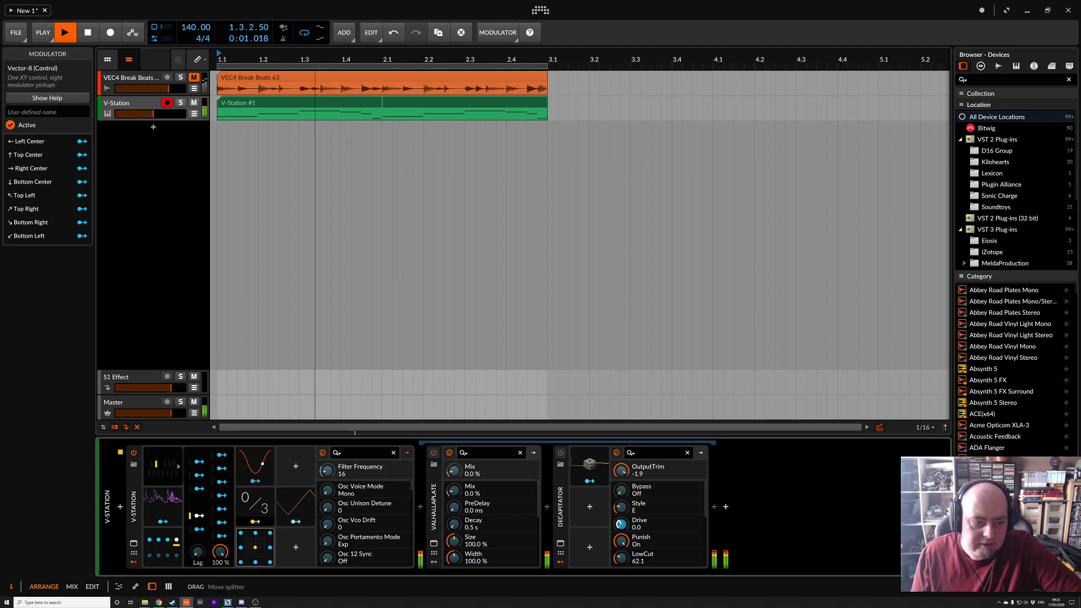
Open the Vector-8's XY pad and map the V-Station's LFO to its Y axis with an amount of 0.660.
left_click(256, 546)
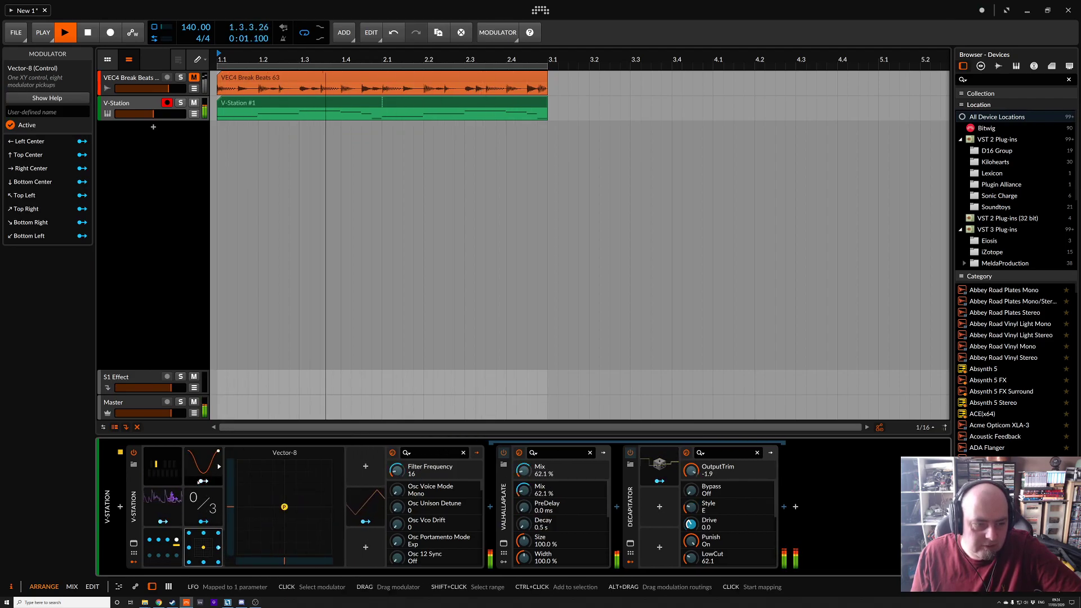
left_click(203, 466)
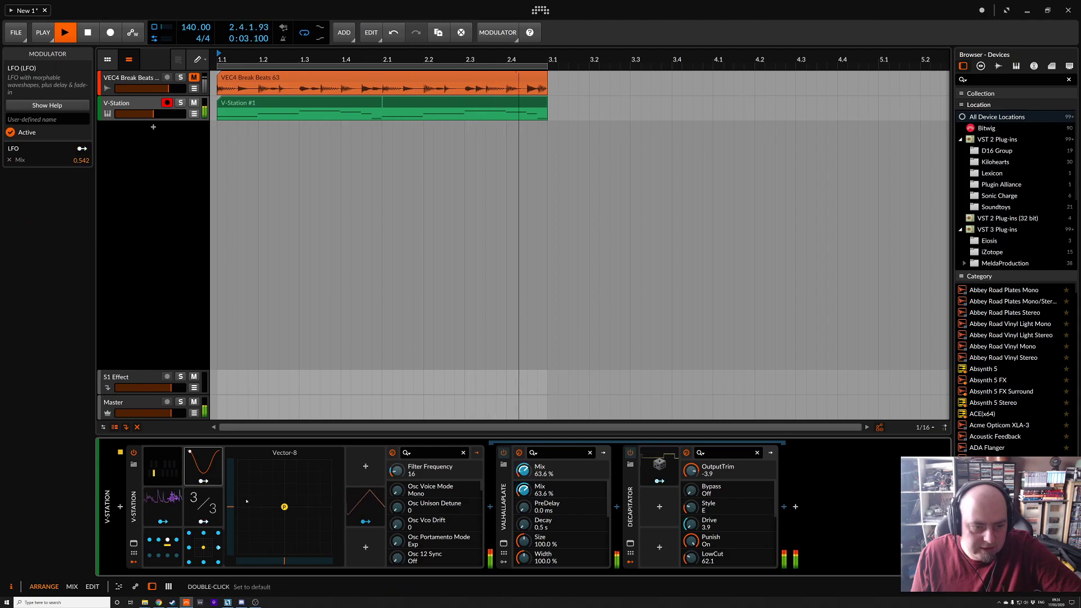
left_click_drag(231, 508, 232, 508)
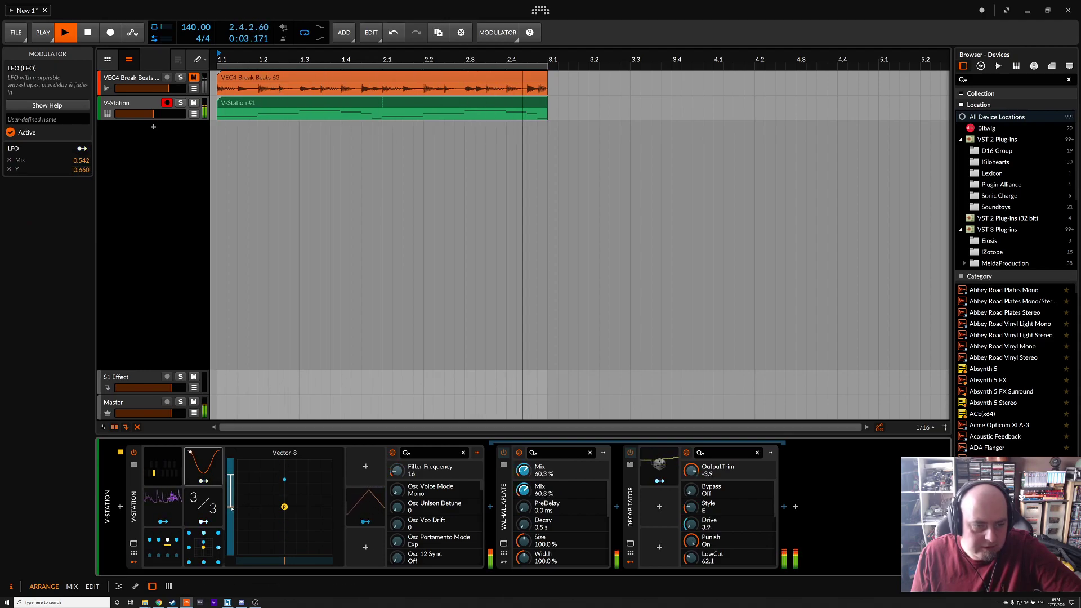
Move the Vector-8's point to the pad's left edge and map the Audio Sidechain modulator to its X axis with an amount of 2.000.
left_click(163, 522)
left_click_drag(284, 561, 324, 560)
left_click(163, 522)
left_click_drag(284, 562, 333, 561)
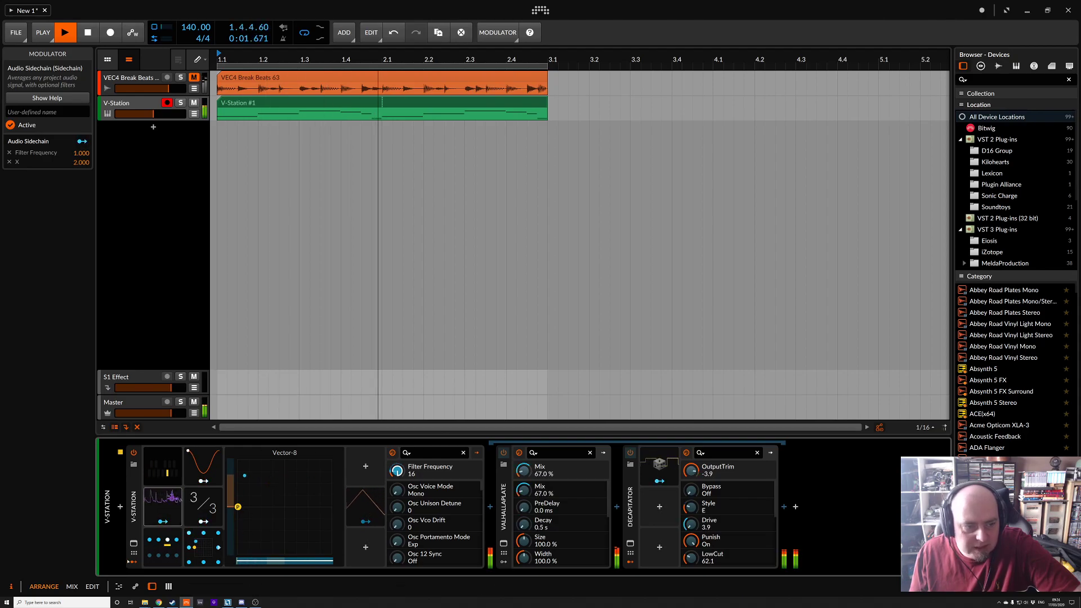
Open ValhallaPlate's plug-in window and map the Vector-8's Top Center to PreDelay at 0.777 and Bottom Left to Width at 0.500.
left_click(504, 544)
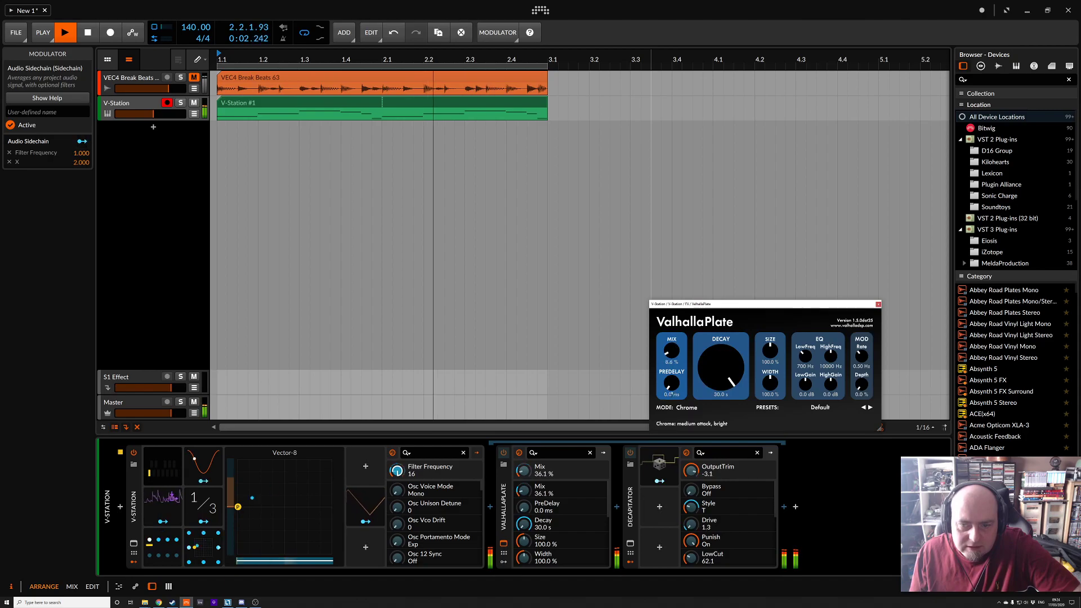
left_click(299, 454)
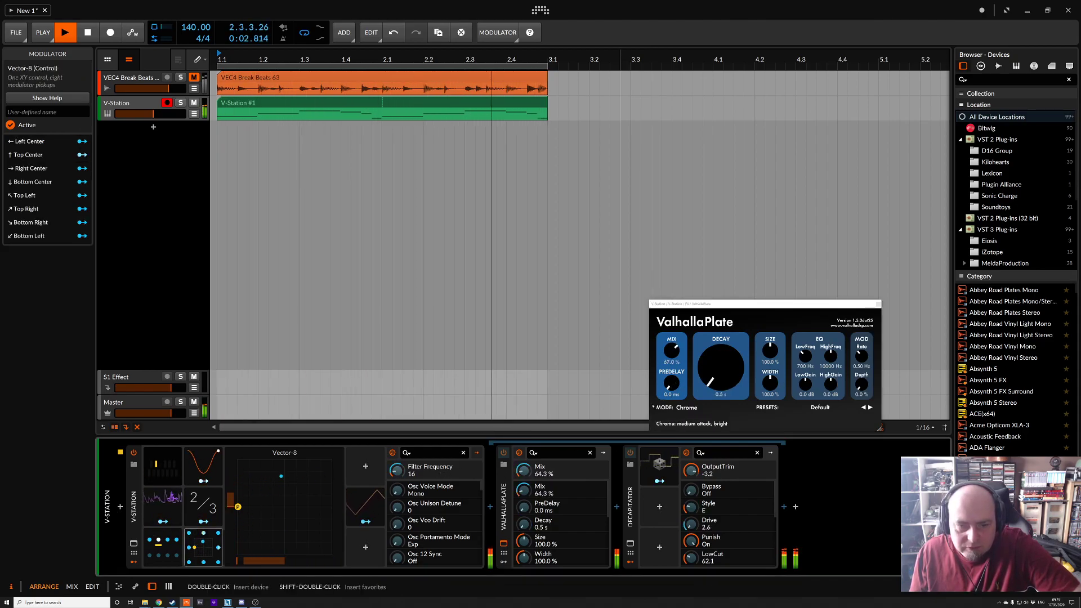
left_click(670, 385)
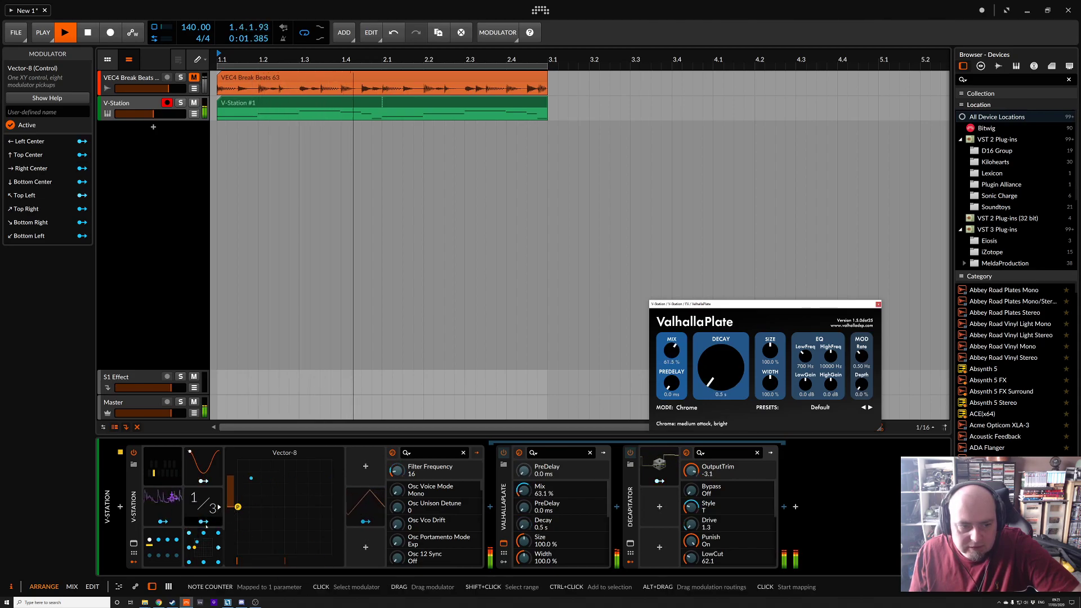
left_click_drag(523, 470, 522, 444)
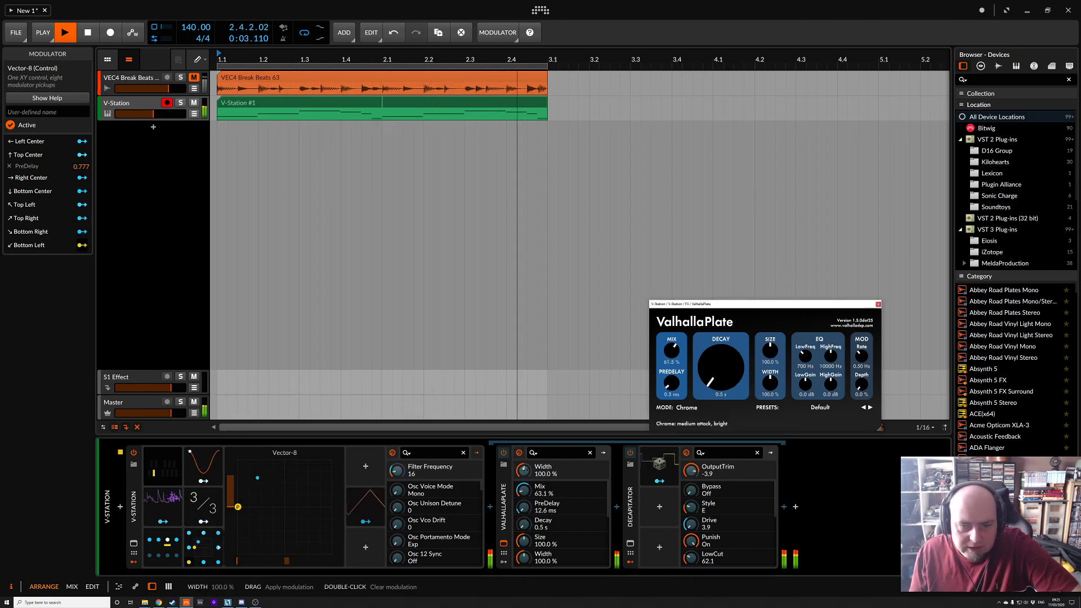
left_click_drag(524, 471, 523, 411)
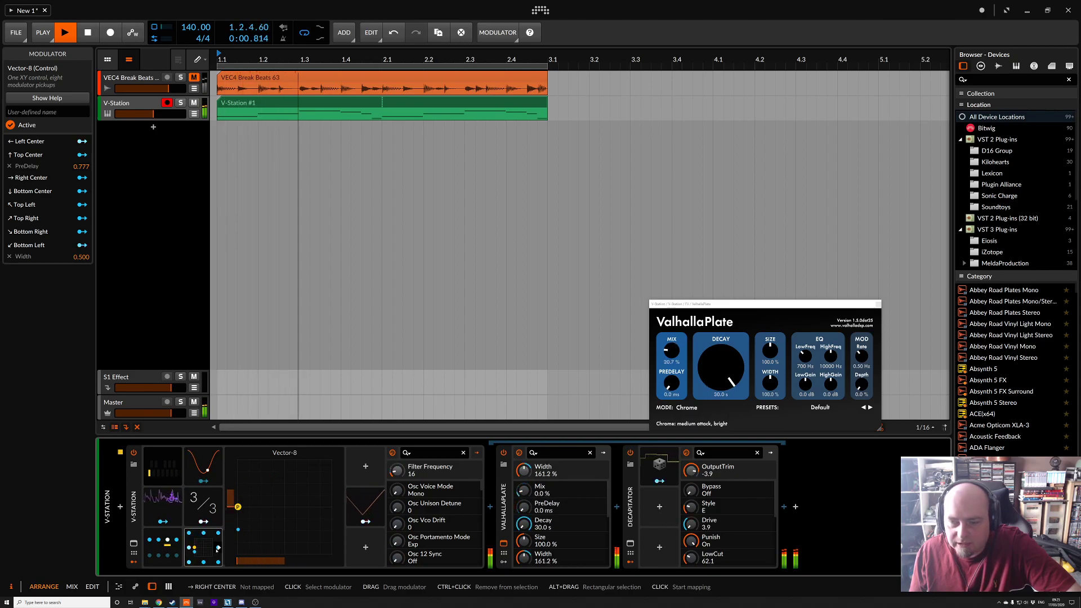
Map the Vector-8's Right Center output to ValhallaPlate's LowEQFreq with an amount of 0.667.
left_click(218, 548)
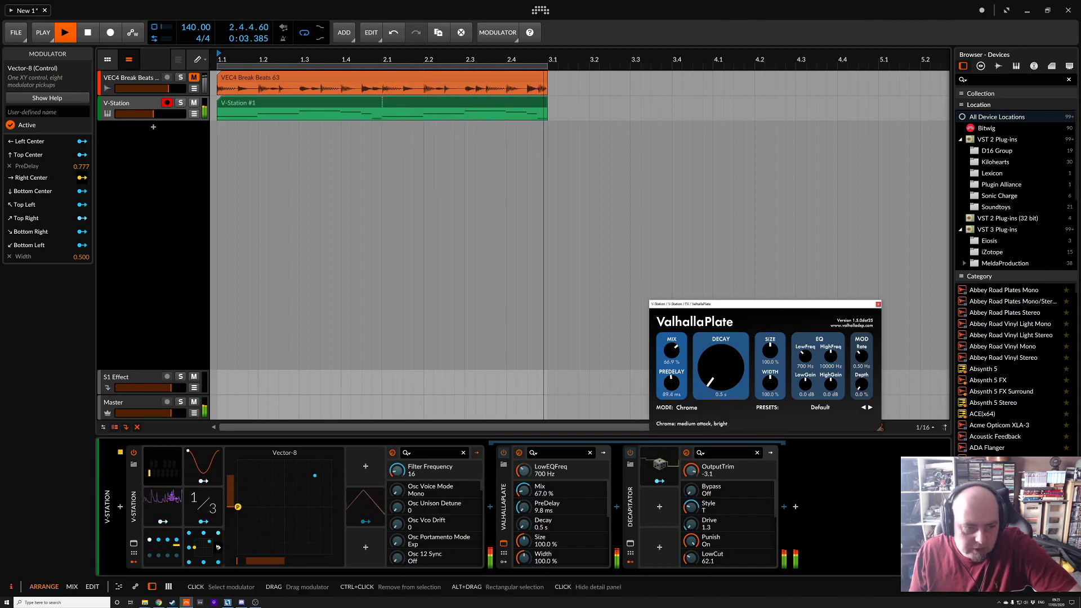
left_click(535, 467)
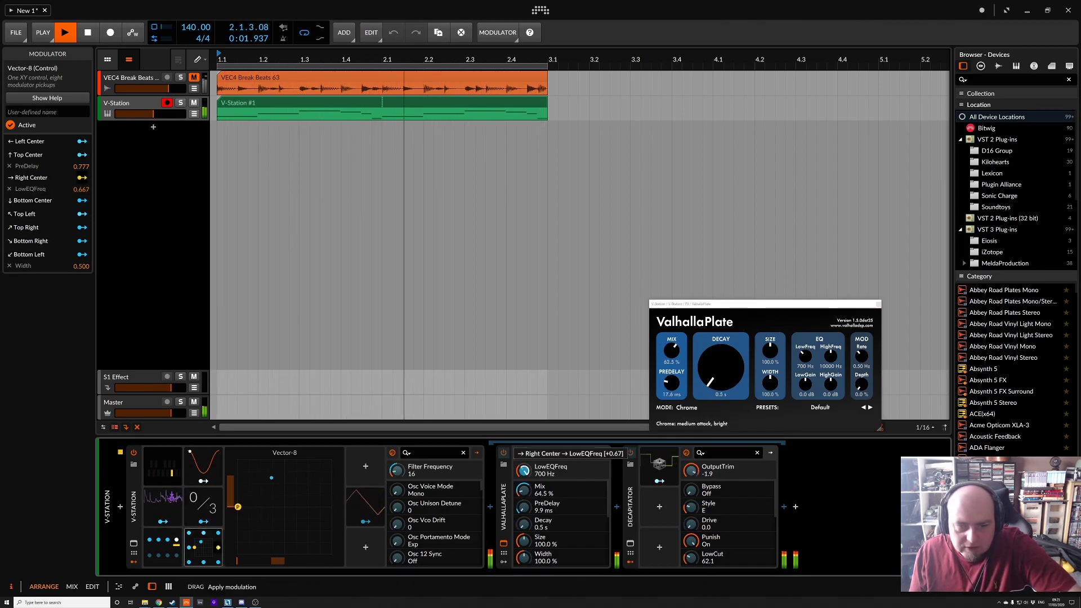
left_click_drag(524, 471, 524, 436)
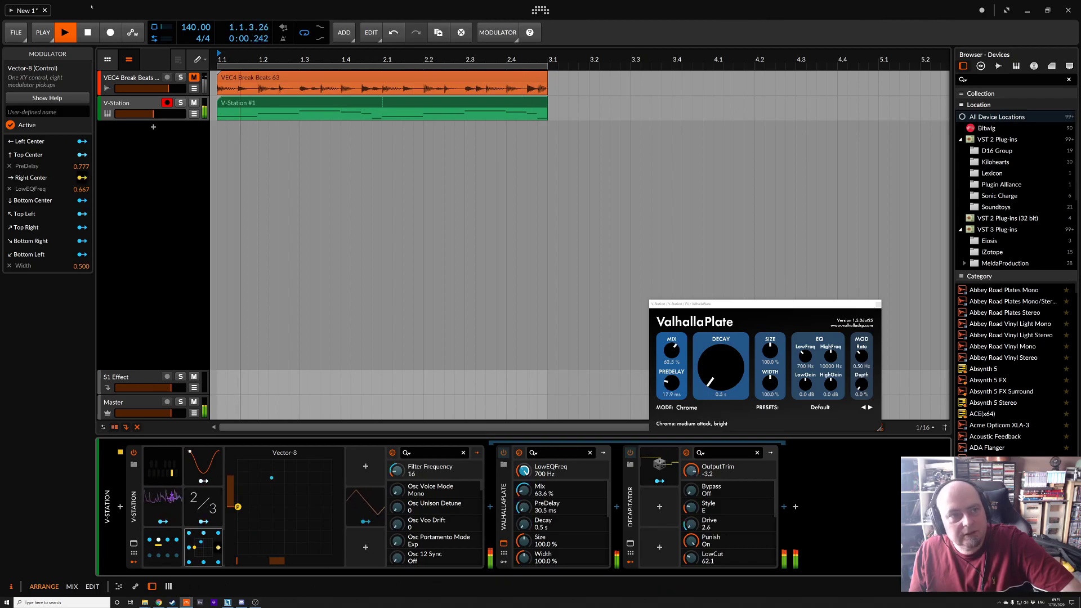
Stop the song's playback and switch to OBS.
left_click(94, 30)
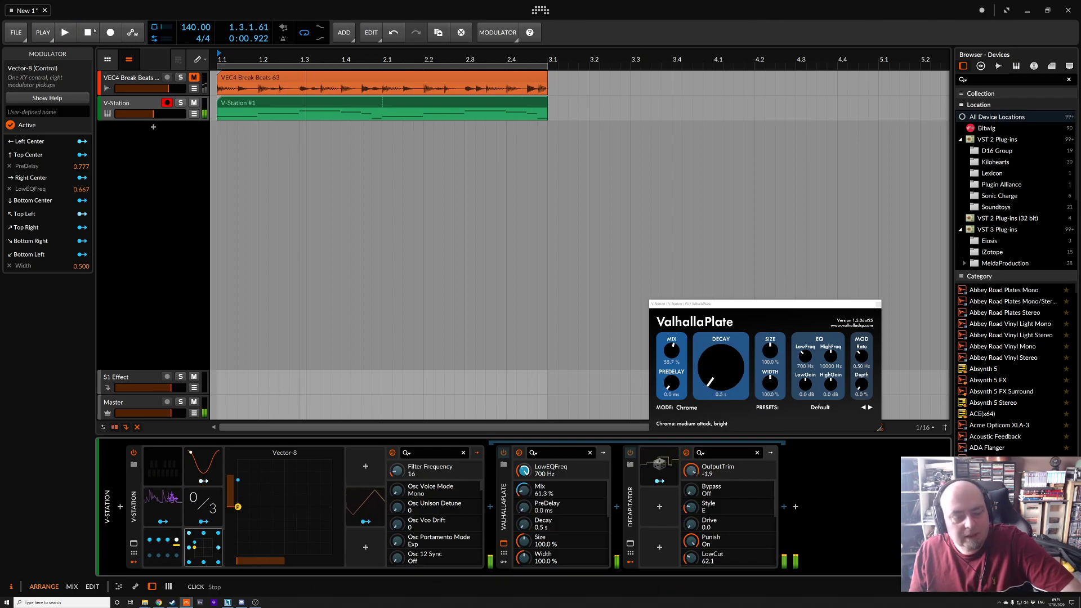
left_click(255, 602)
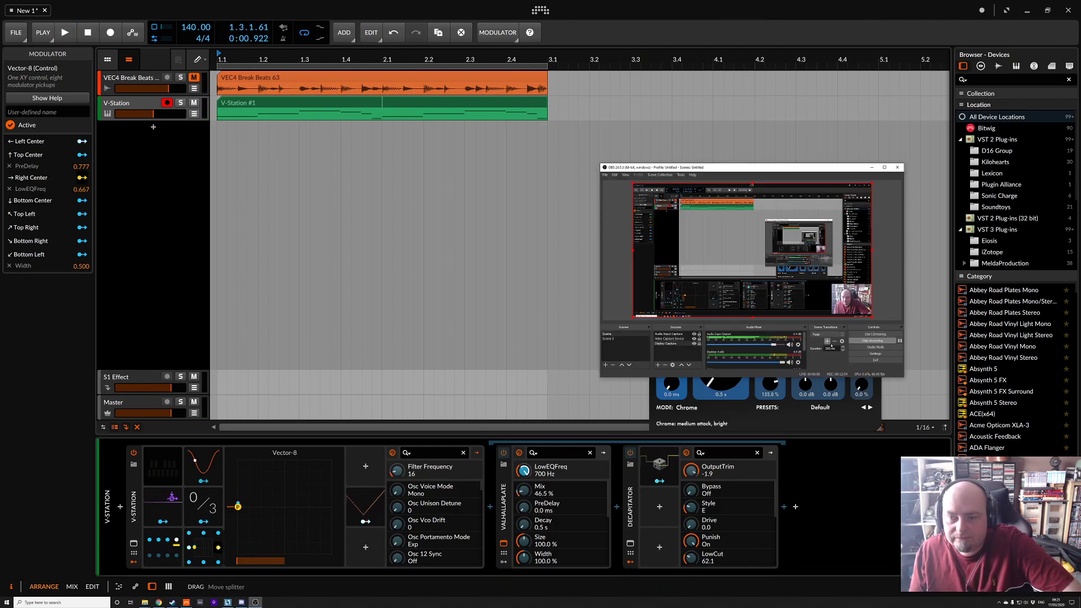